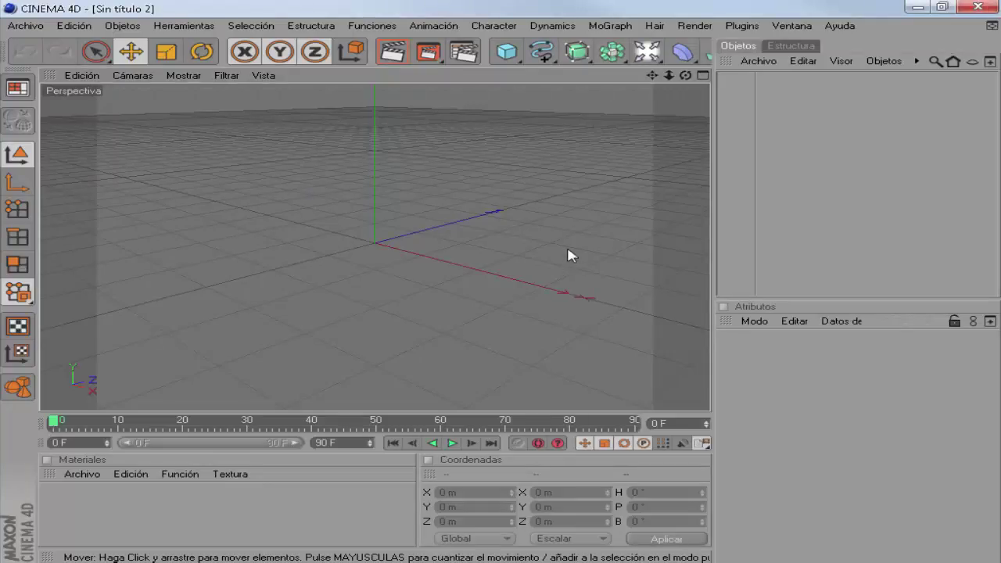
Step: Add a MoGraph text object aligned to Mitad, 65 m deep, with its text changed to BEVEL
left_click(609, 26)
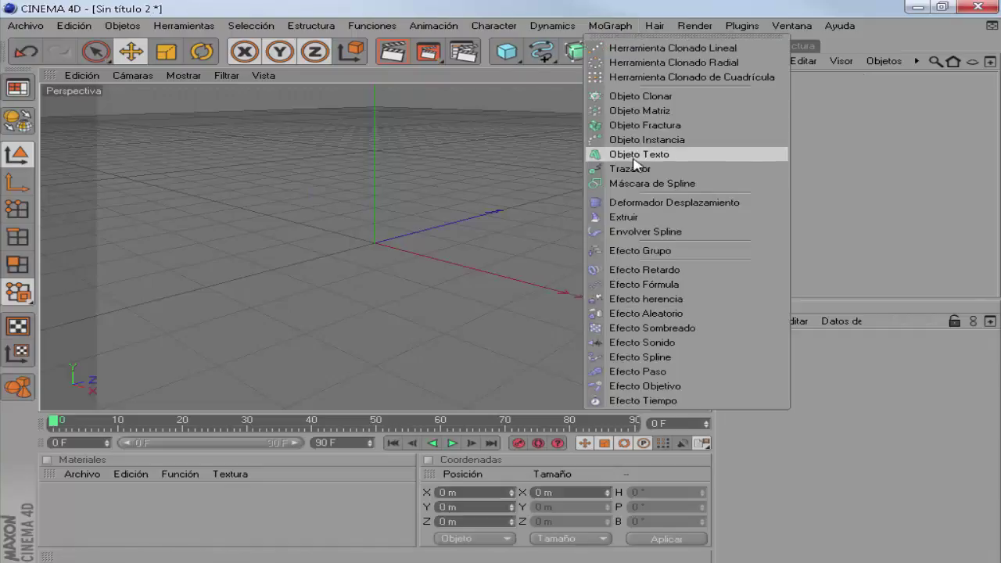
left_click(637, 154)
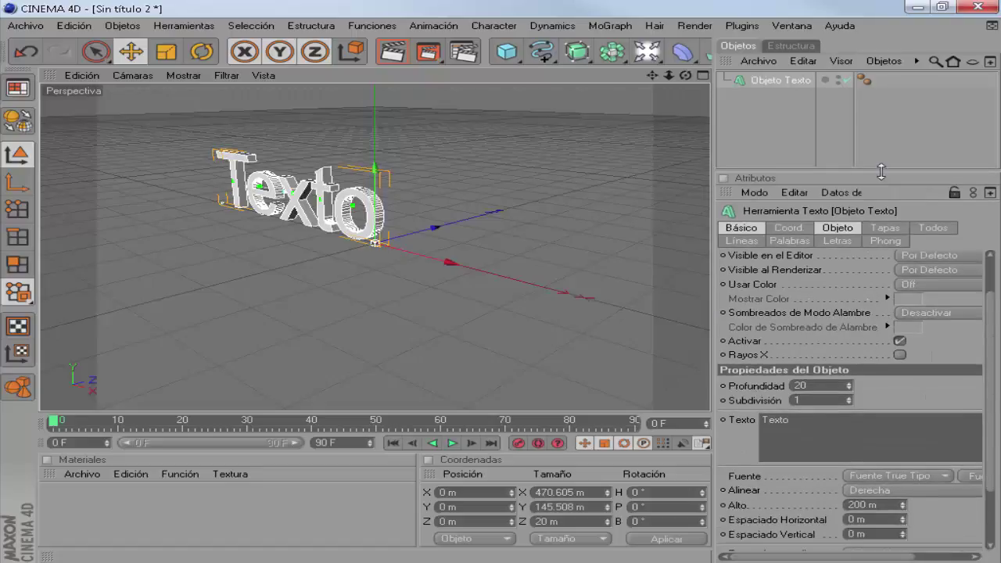
left_click(912, 491)
left_click(897, 519)
left_click_drag(850, 387, 850, 355)
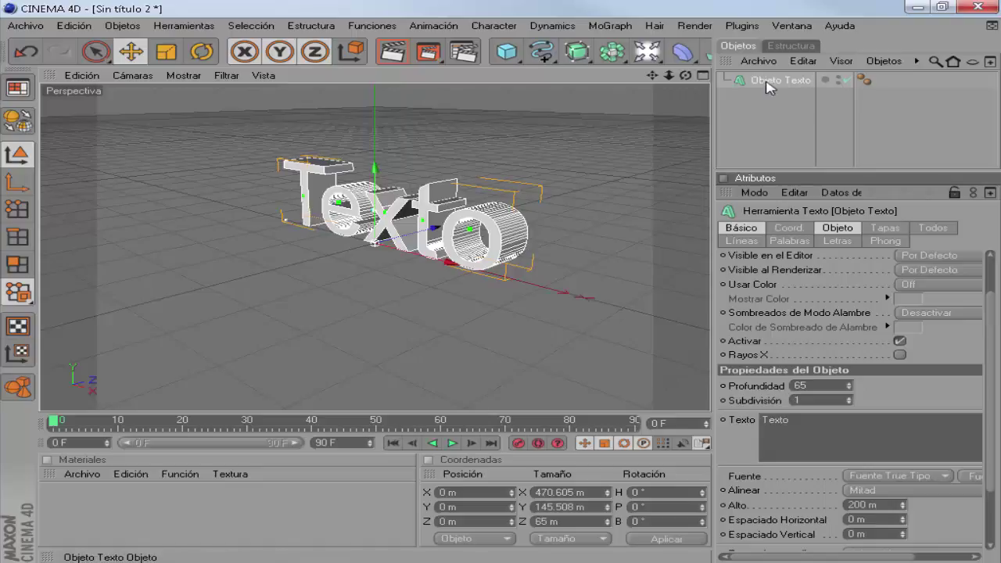
double_click(774, 420)
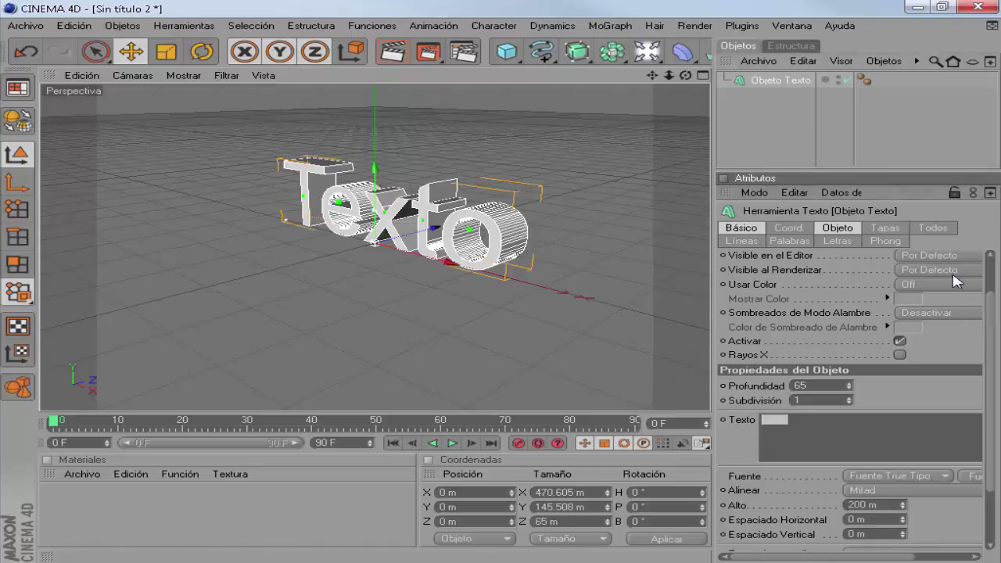
type("BE")
Step: Change the BEVEL text's font to ChunkFive and orbit the view to inspect the letters
scroll(566, 171, "up", 5)
scroll(650, 86, "down", 2)
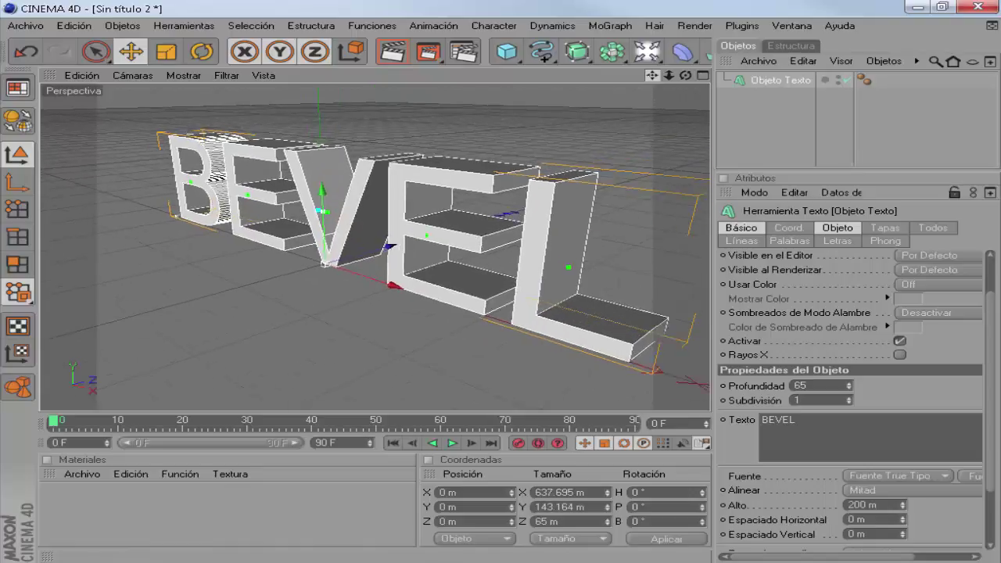
scroll(651, 86, "down", 2)
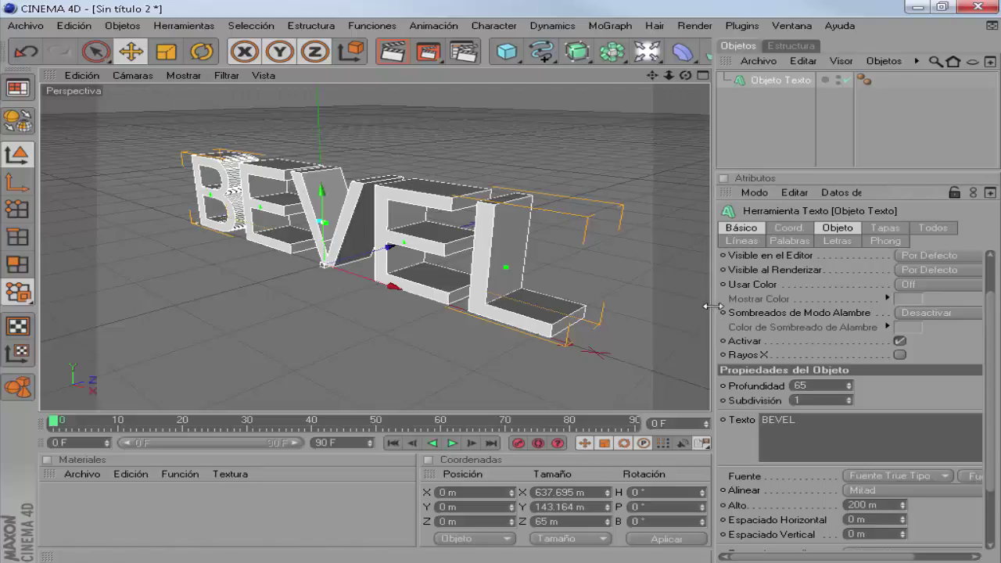
left_click_drag(713, 305, 665, 305)
left_click(938, 476)
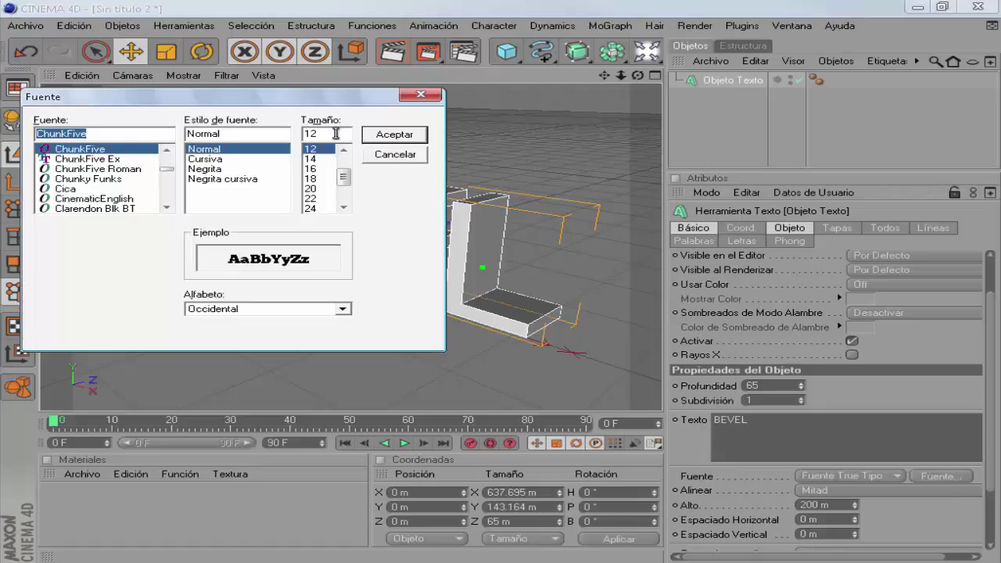
left_click(389, 133)
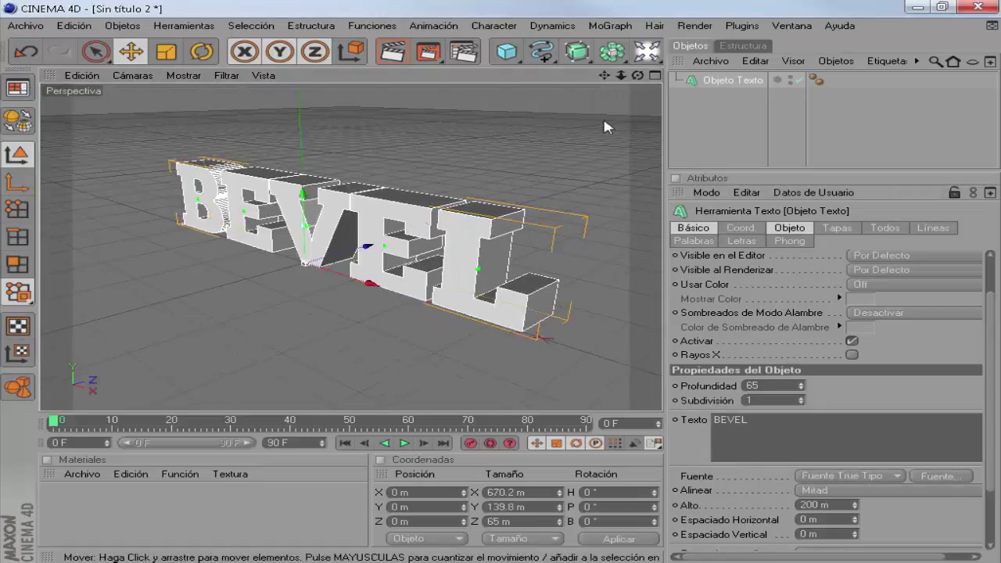
left_click_drag(637, 75, 623, 126)
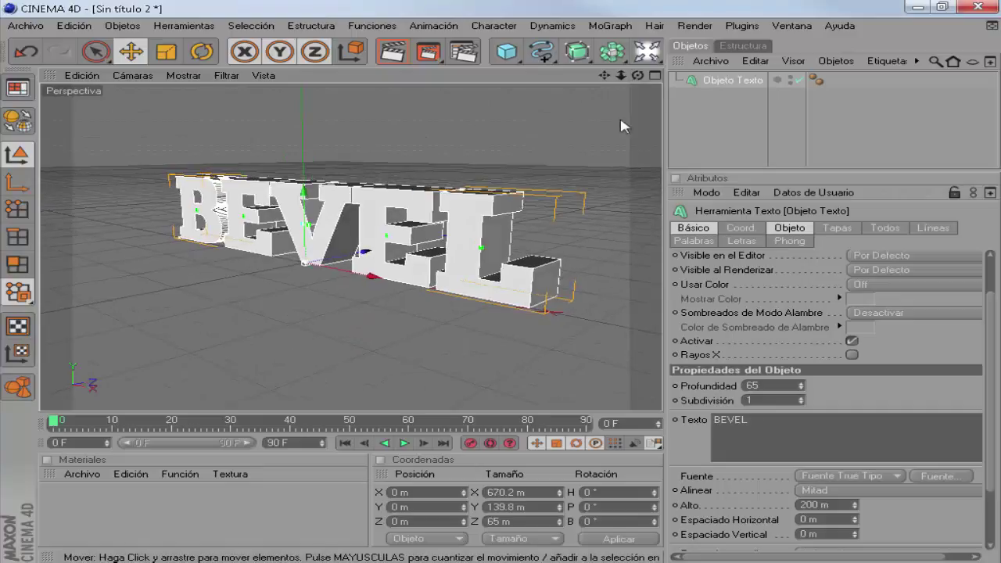
mouse_move(847, 172)
left_mouse_down()
mouse_move(838, 202)
mouse_move(844, 294)
left_mouse_up()
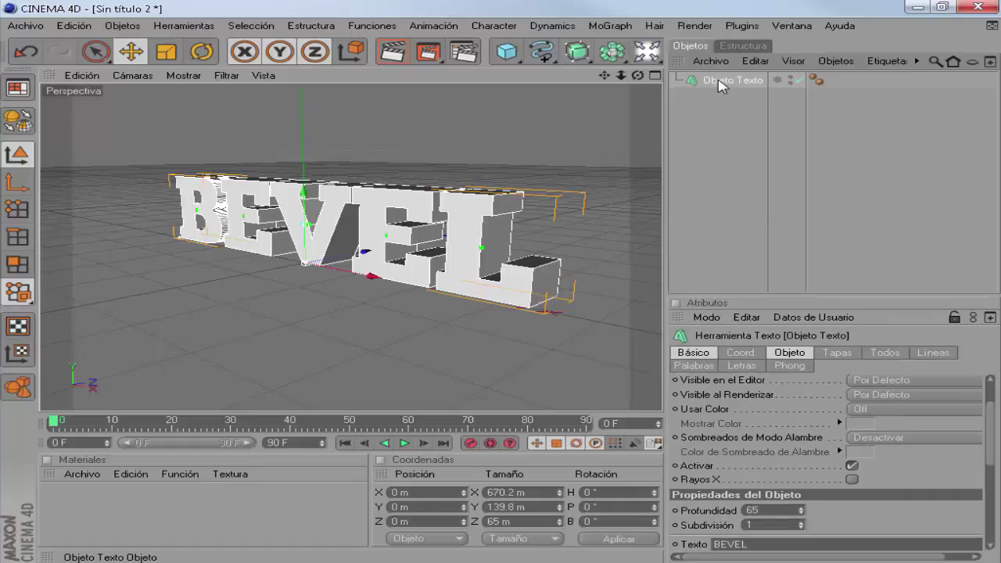
Step: Duplicate the text object, toggle the copy's enable check off and on, and make it editable
left_click_drag(719, 86, 722, 111, "ctrl")
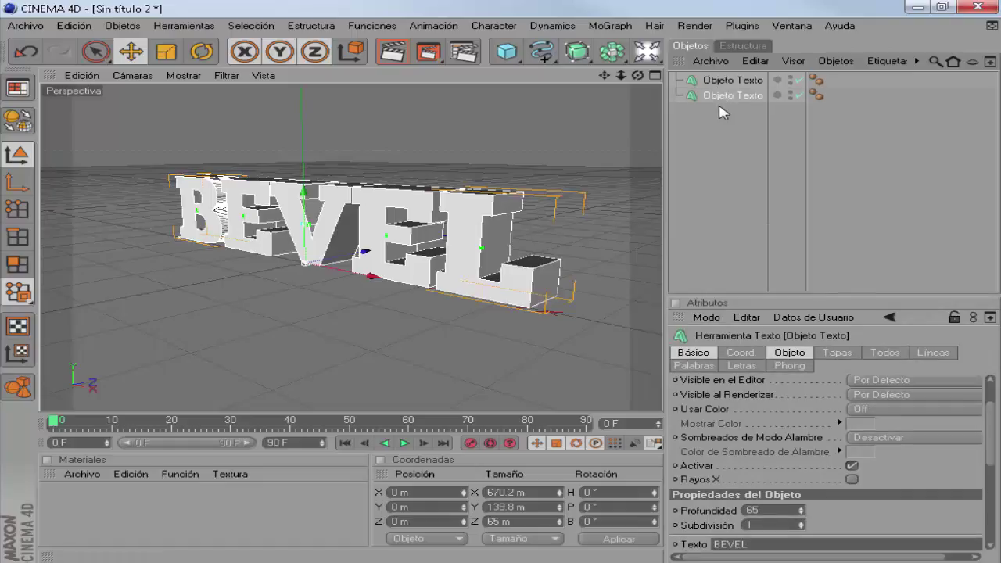
left_click(799, 94)
left_click(798, 79)
left_click(798, 95)
left_click(798, 94)
left_click(798, 95)
left_click(798, 79)
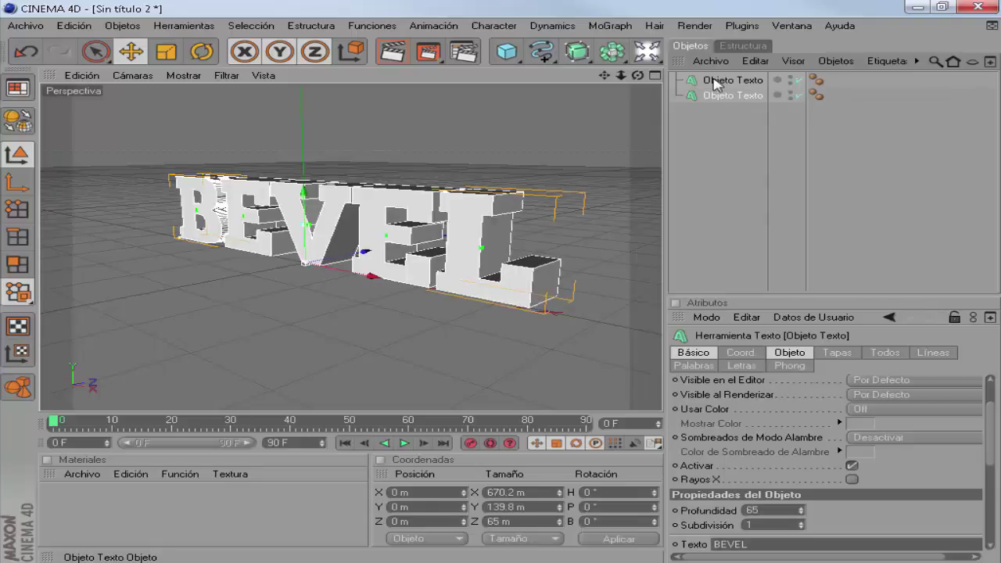
left_click(17, 122)
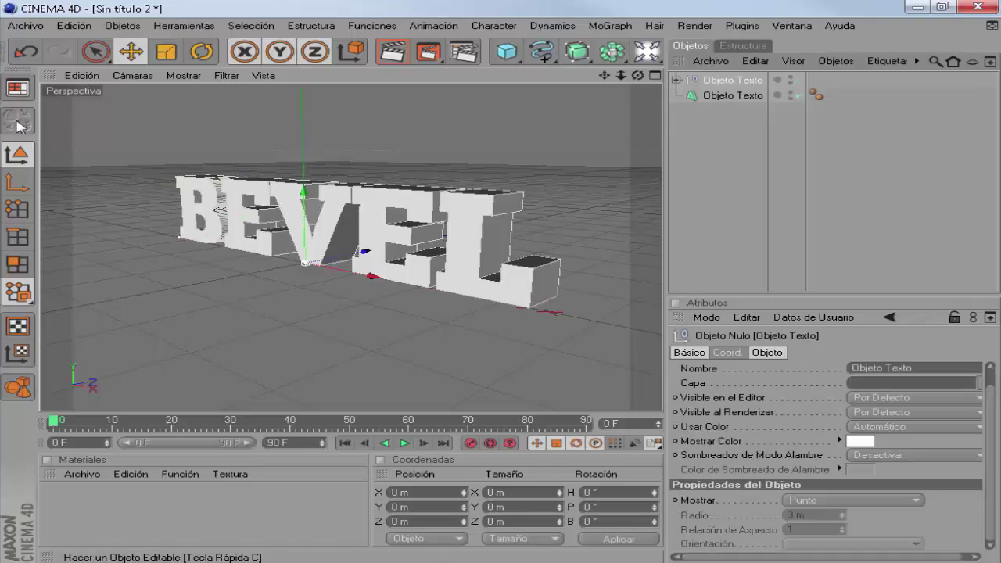
Step: Expand the converted copy's null hierarchy down to the B, E, V, E, L letter objects
left_click(675, 80)
left_click(686, 94)
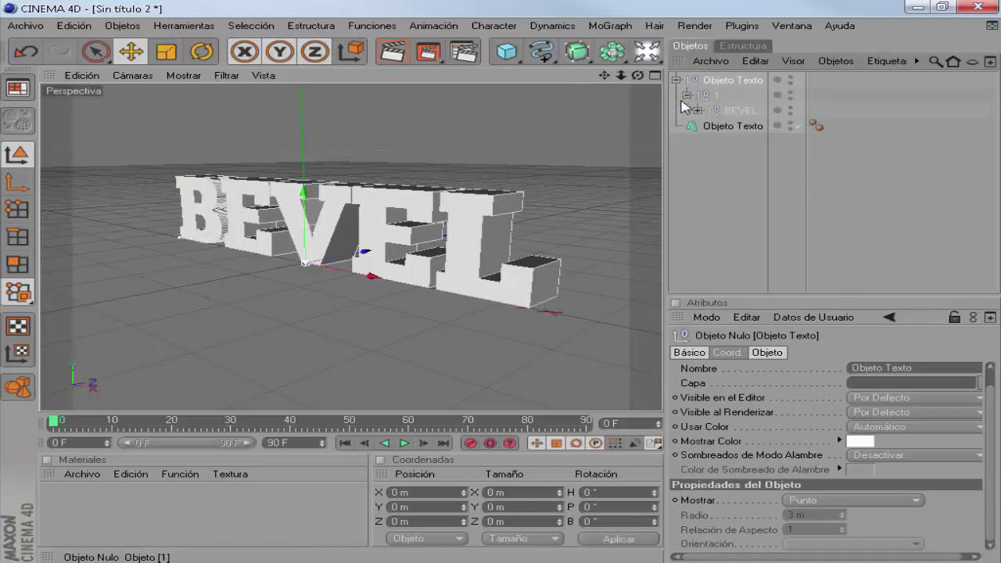
left_click(696, 110)
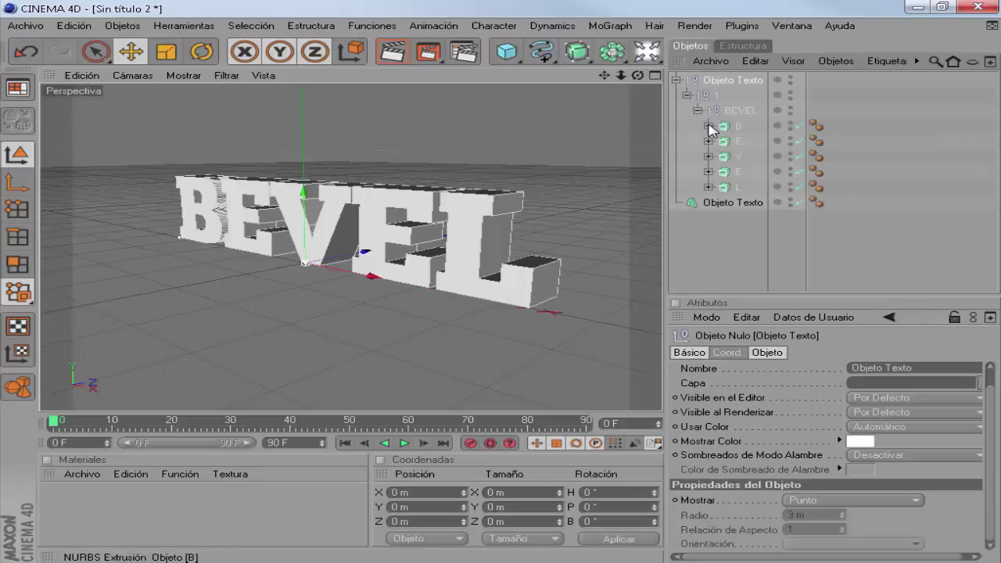
left_click(708, 126)
left_click(708, 157)
left_click(709, 187)
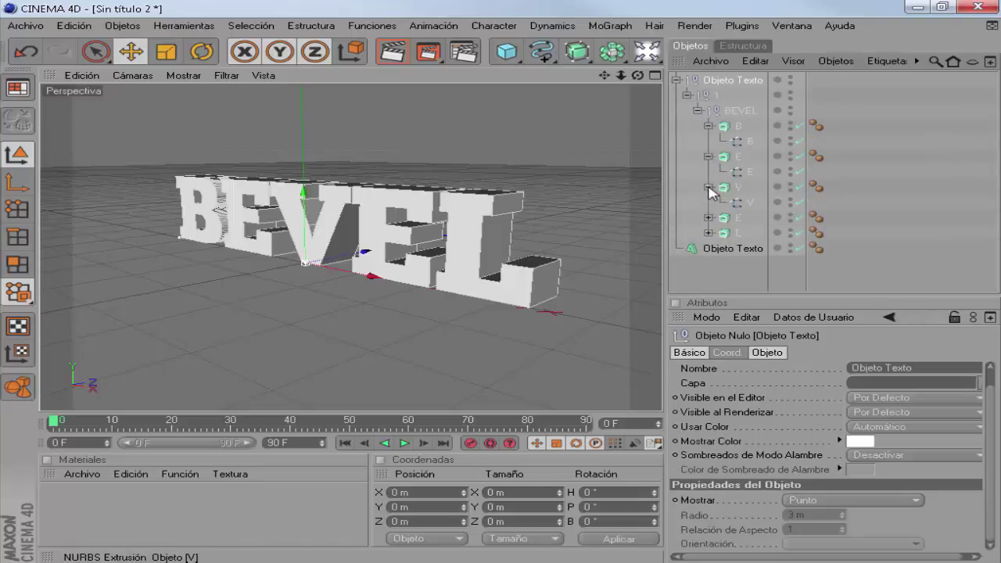
left_click(708, 217)
left_click(708, 248)
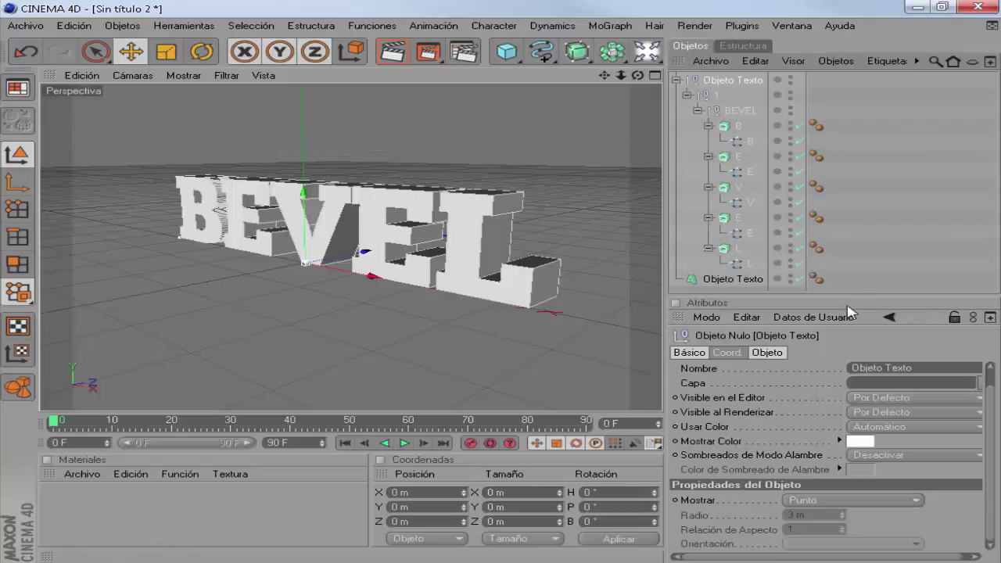
left_click_drag(851, 295, 851, 414)
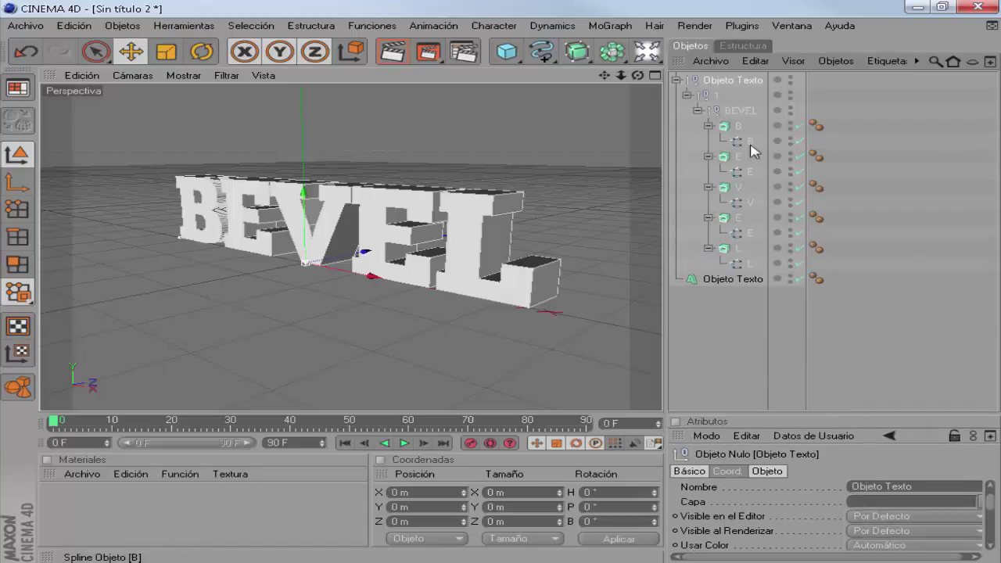
Step: Move the five letter splines B, E, V, E, L to the top level and delete the leftover null
left_click(749, 171)
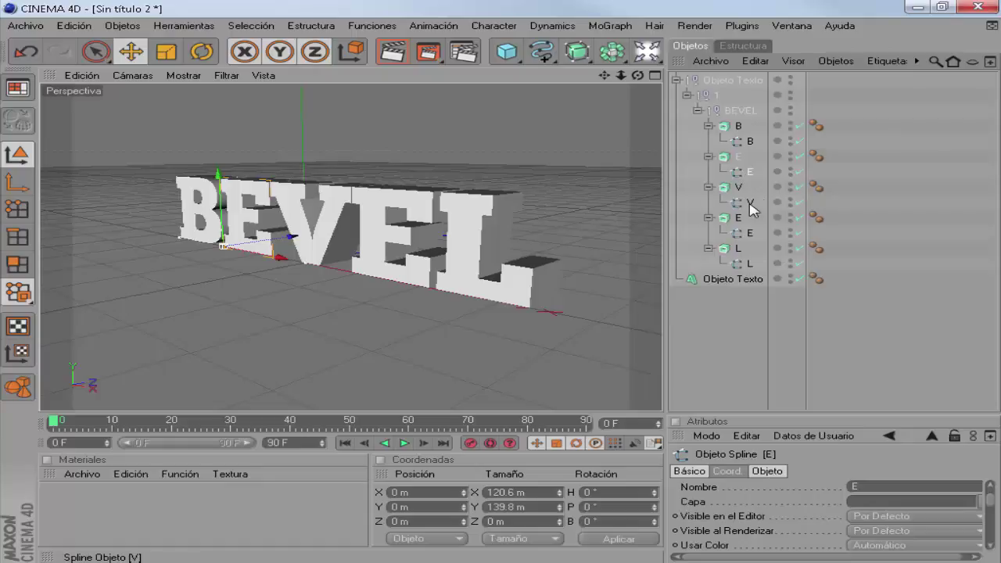
left_click(749, 232)
left_click(749, 263)
left_click(743, 144)
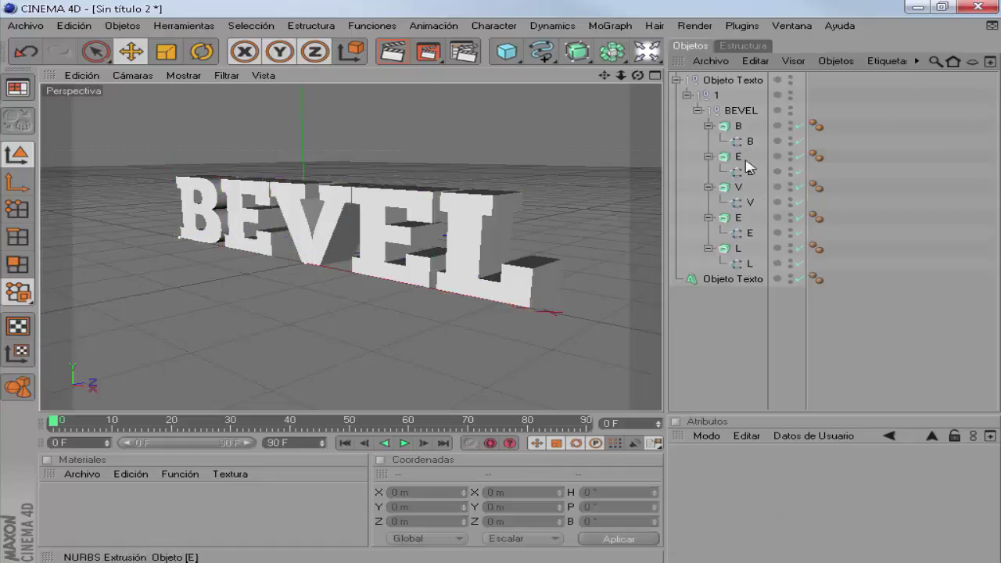
left_click(744, 173, "ctrl")
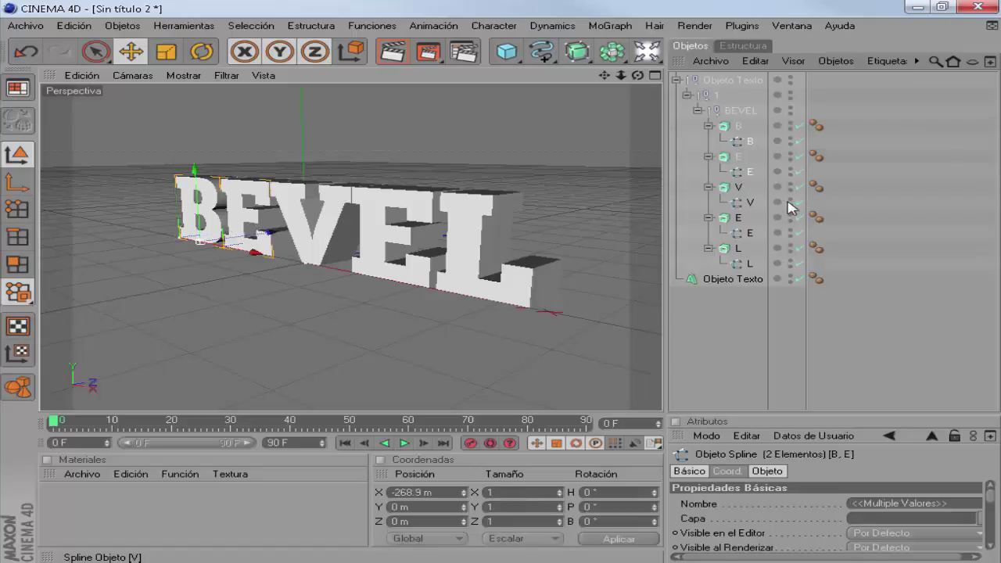
left_click(742, 203, "ctrl")
left_click(742, 233, "ctrl")
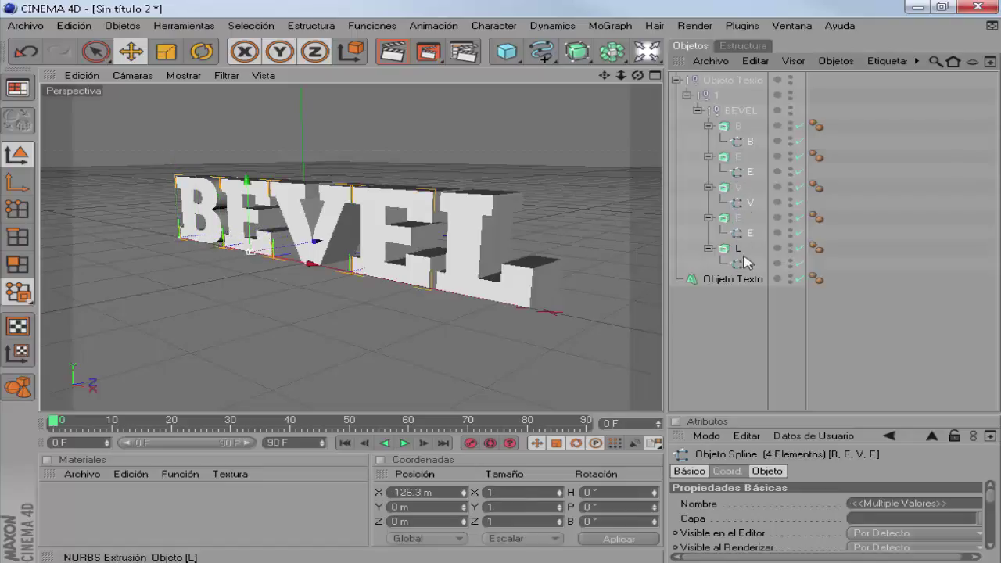
left_click(741, 264, "ctrl")
left_click_drag(737, 269, 727, 342)
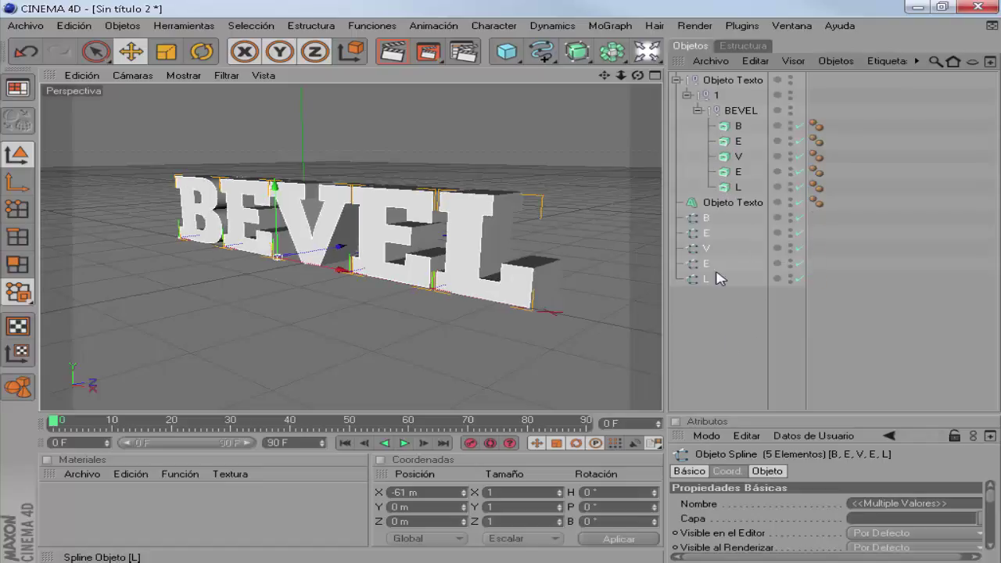
left_click(750, 81)
key("Delete")
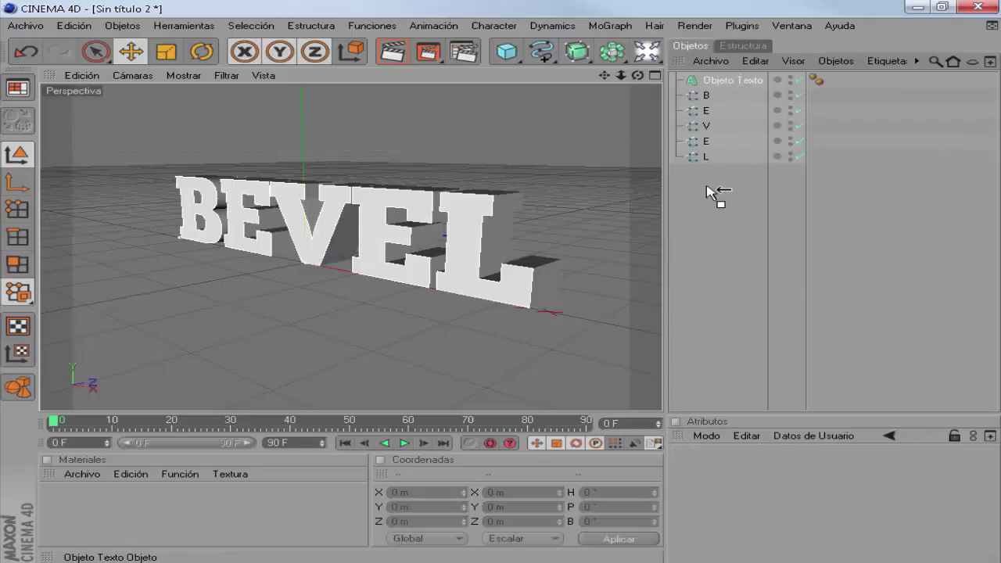
Step: Move Objeto Texto below the letter splines and select all five letter splines
left_click_drag(745, 81, 715, 196)
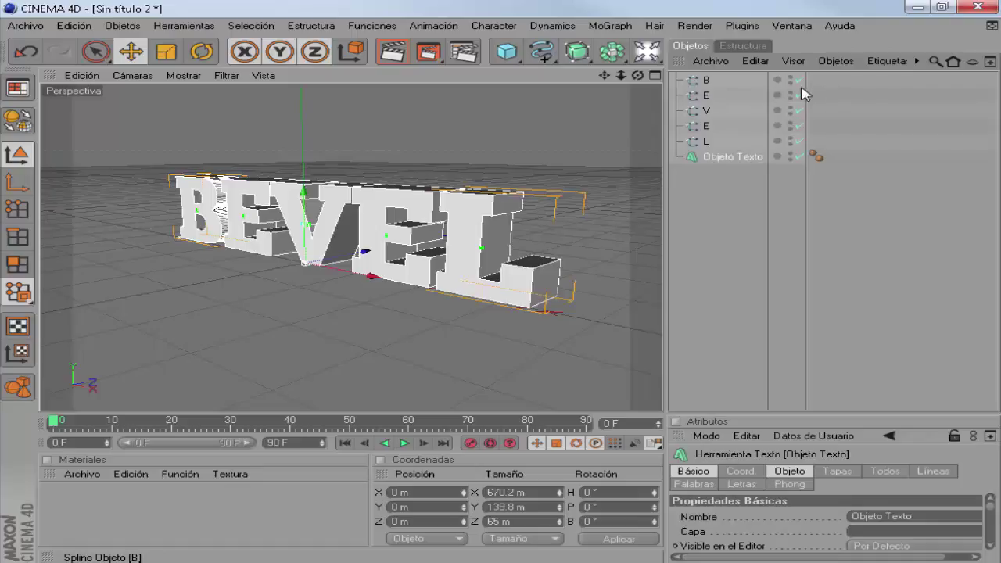
left_click_drag(813, 144, 679, 75)
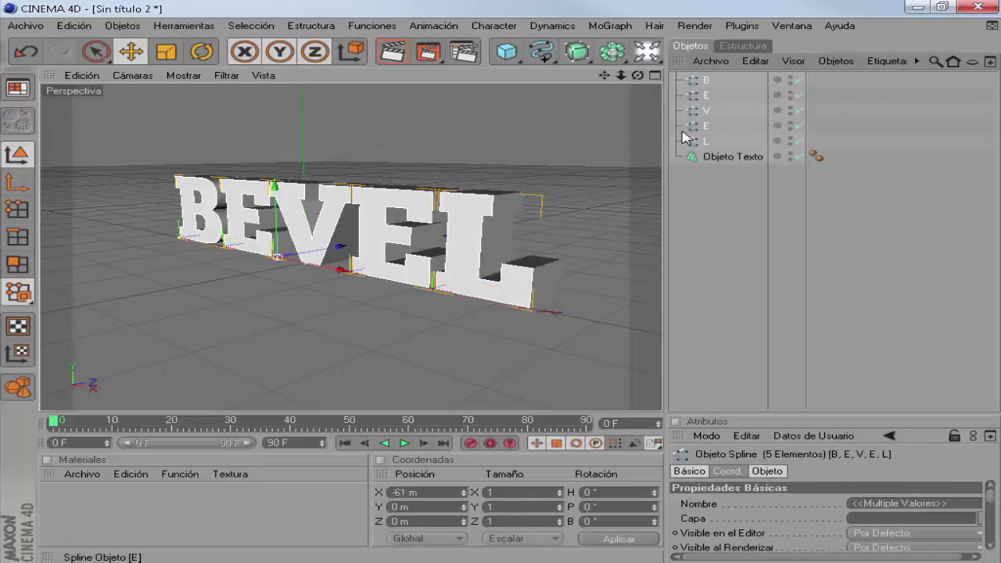
left_click(711, 80)
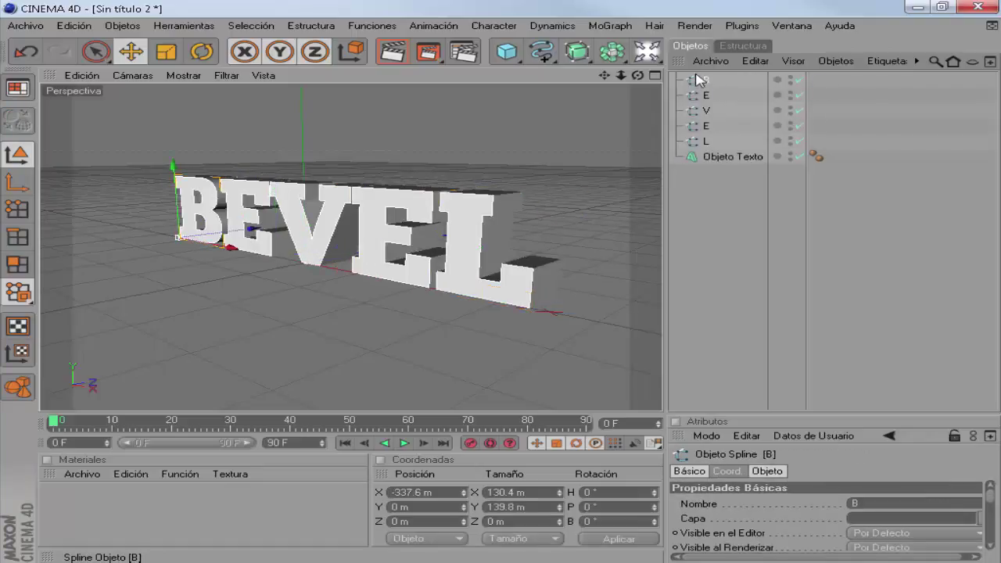
left_click(708, 142, "ctrl")
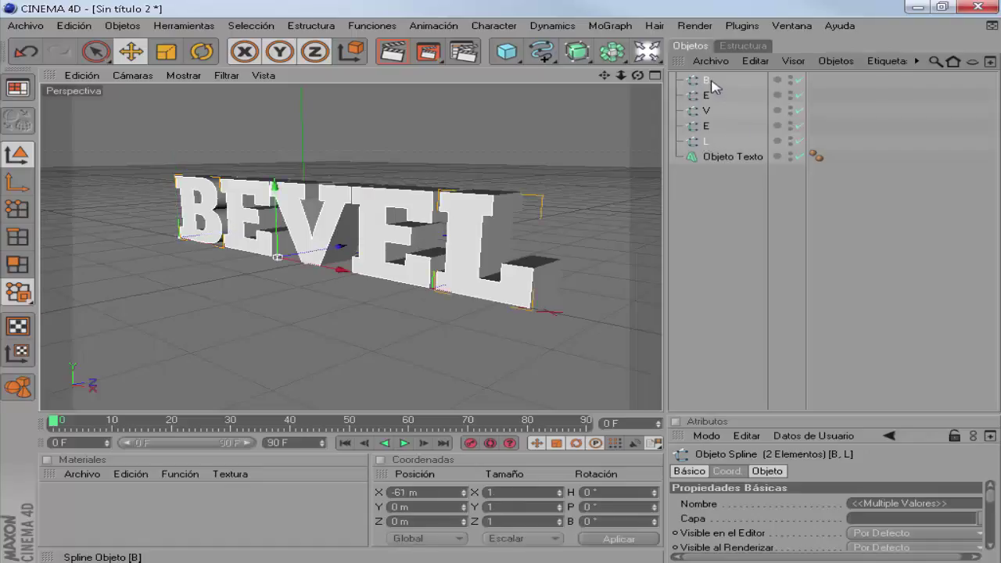
left_click(708, 82)
left_click(704, 140, "shift")
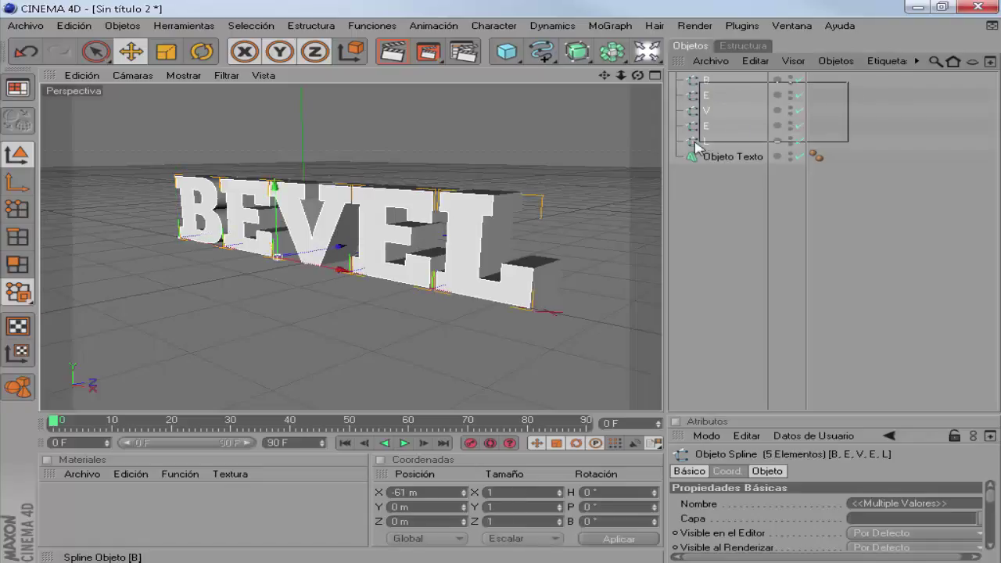
left_click(860, 126)
mouse_move(837, 77)
left_mouse_down()
mouse_move(798, 143)
mouse_move(691, 147)
left_mouse_up()
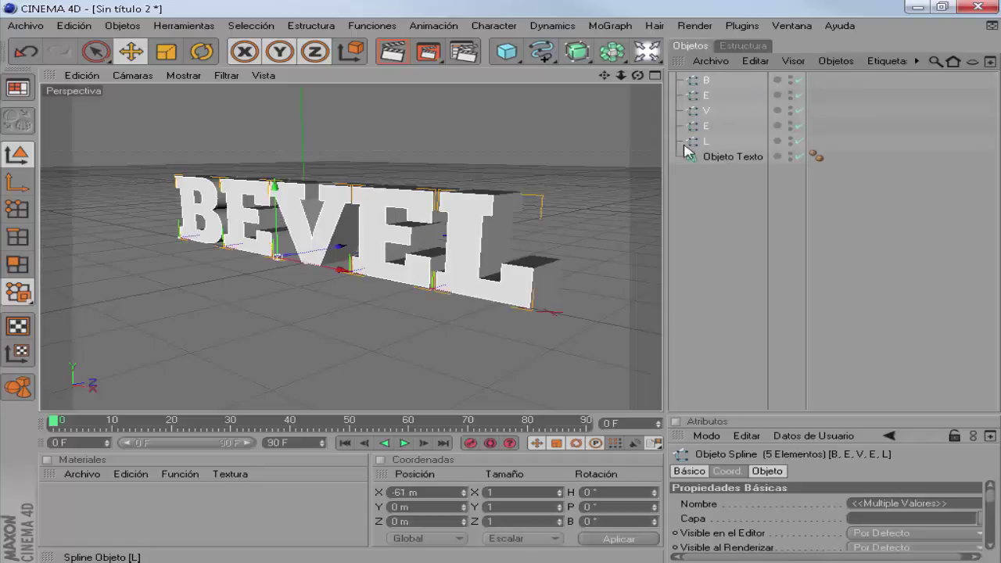
Step: Connect the letter splines into one spline B and delete the separate originals
right_click(701, 85)
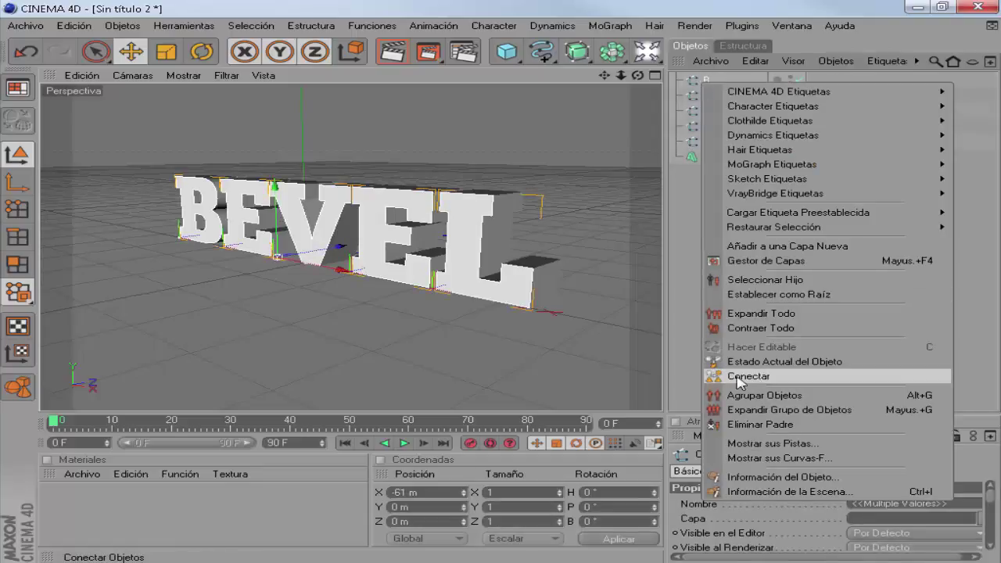
left_click(768, 377)
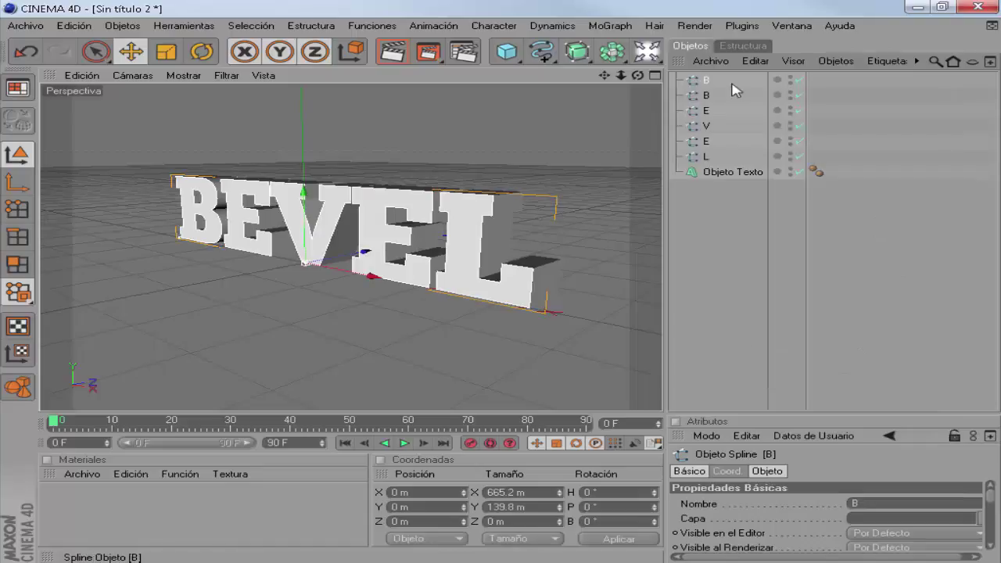
left_click_drag(821, 100, 680, 164)
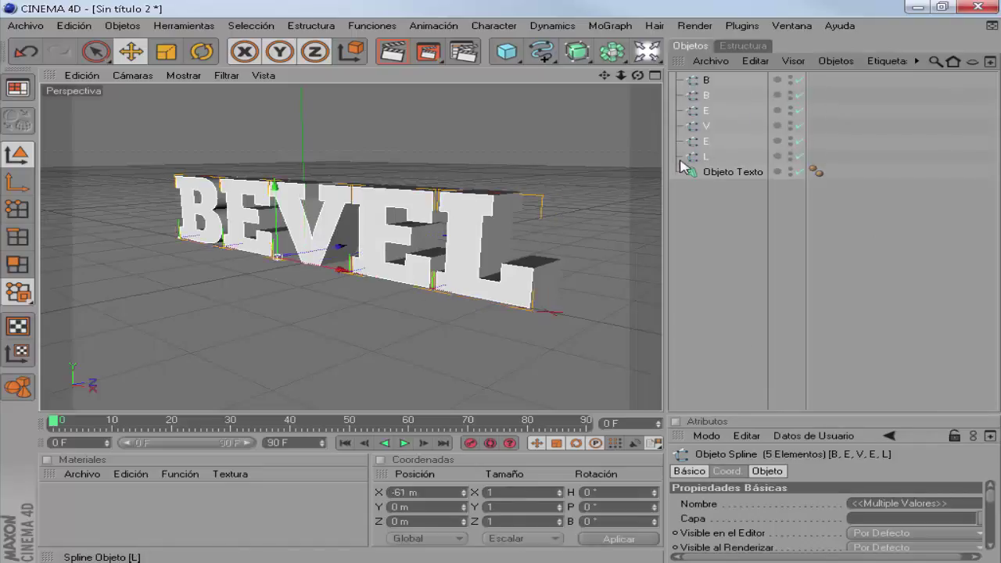
key("Delete")
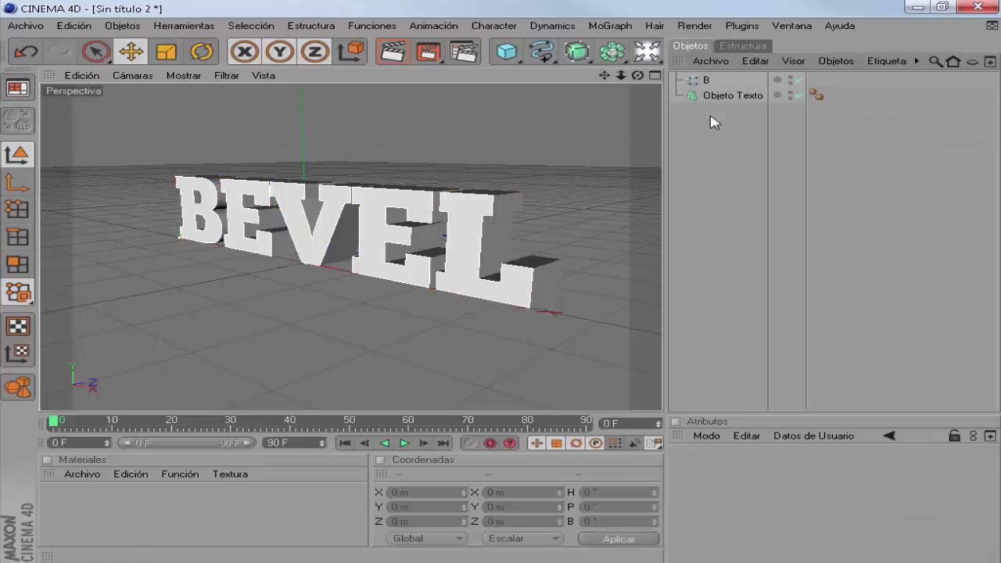
left_click(798, 94)
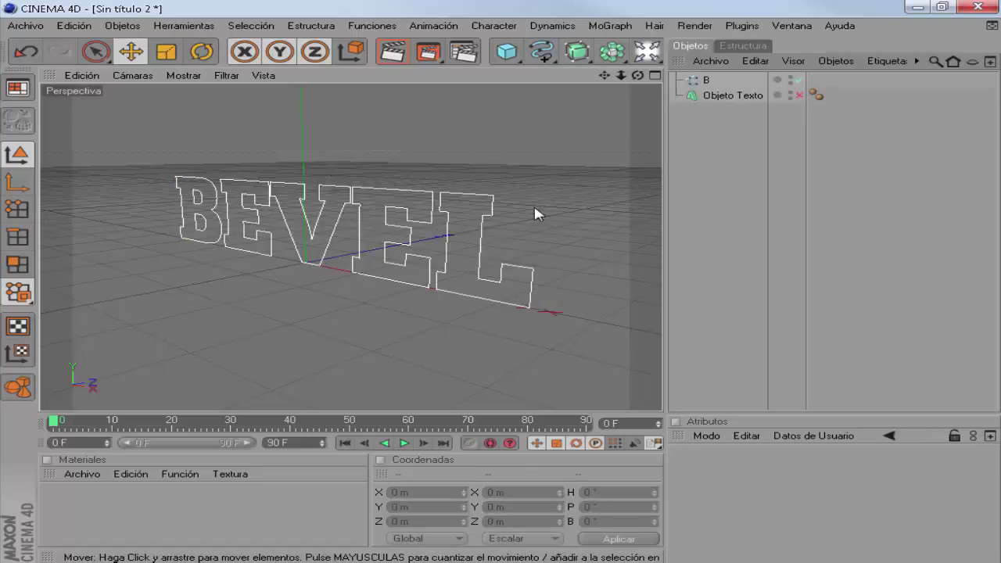
scroll(534, 213, "up", 2)
scroll(531, 216, "up", 2)
scroll(531, 216, "up", 2)
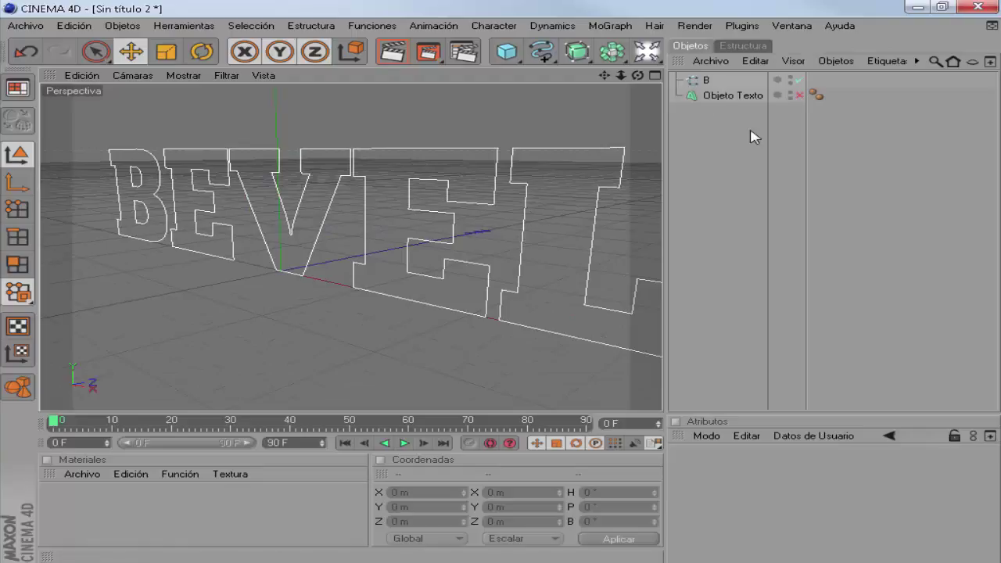
left_click_drag(620, 78, 509, 150)
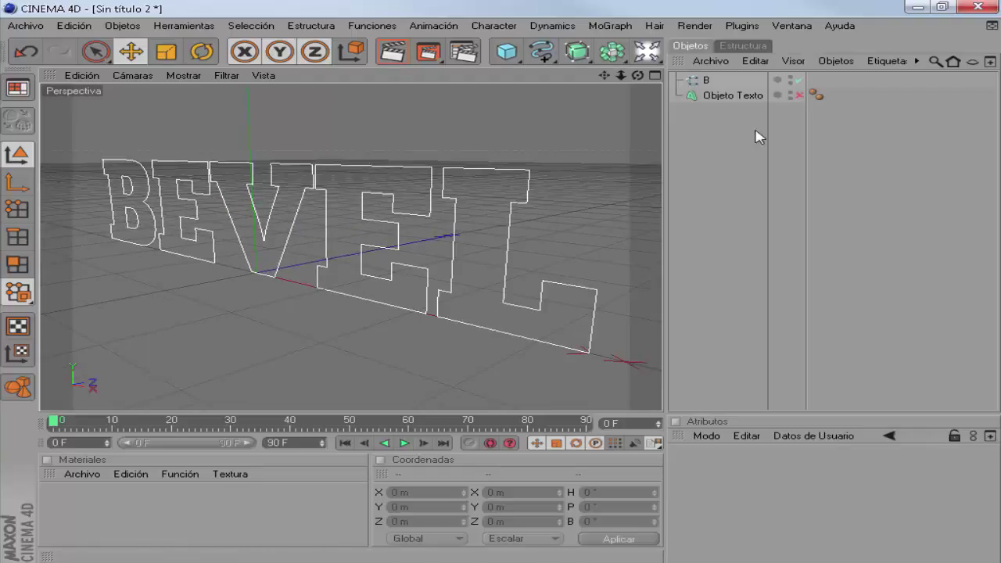
left_click(799, 95)
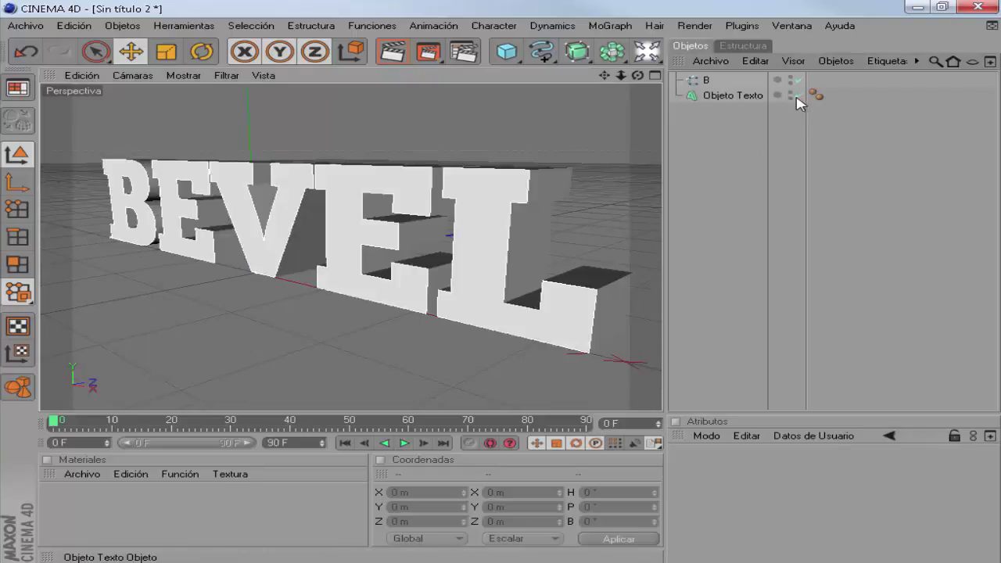
left_click(704, 86)
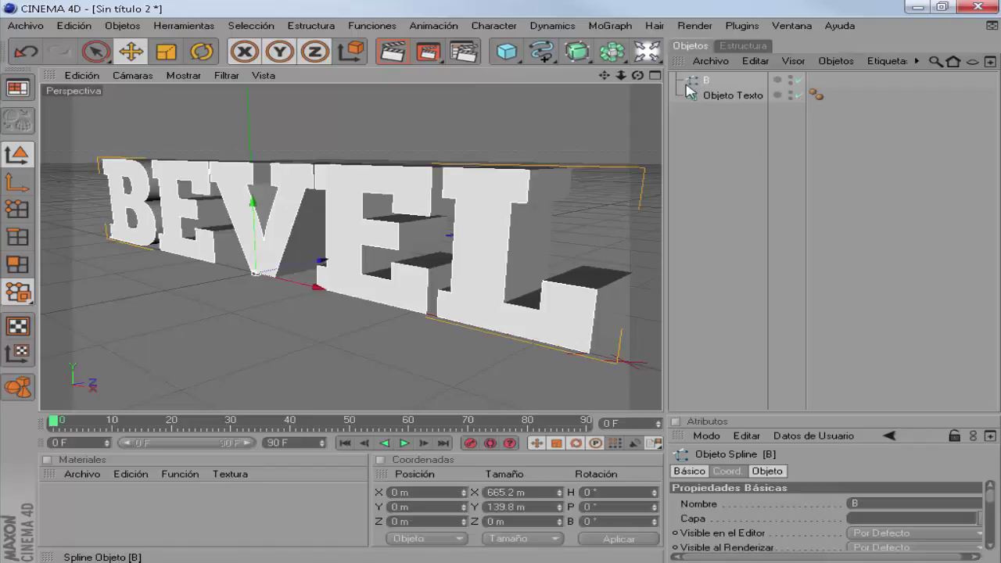
Step: Add a NURBS Recorrido sweep object and a Rueda Dentada gear spline to the scene
left_click(577, 57)
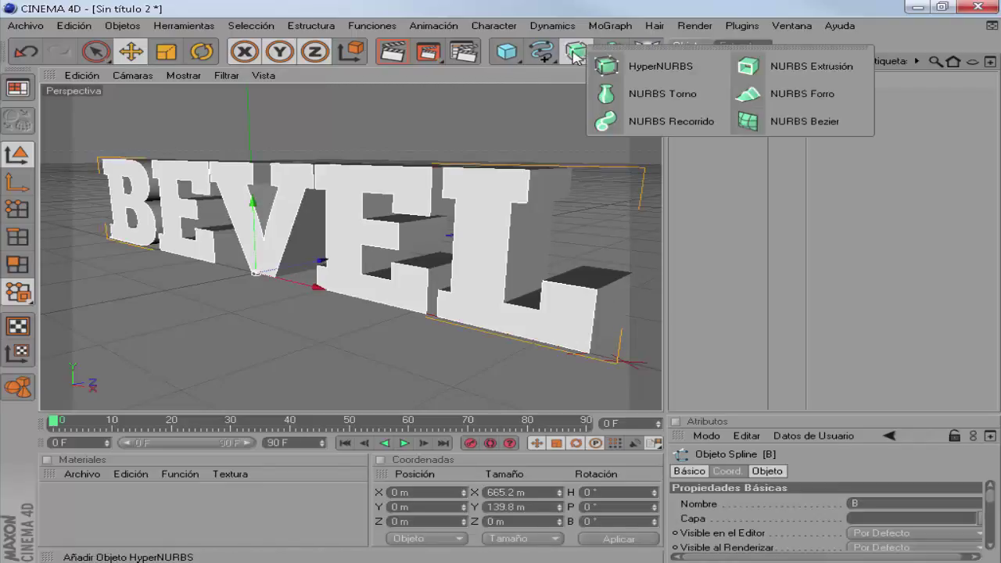
left_click(635, 121)
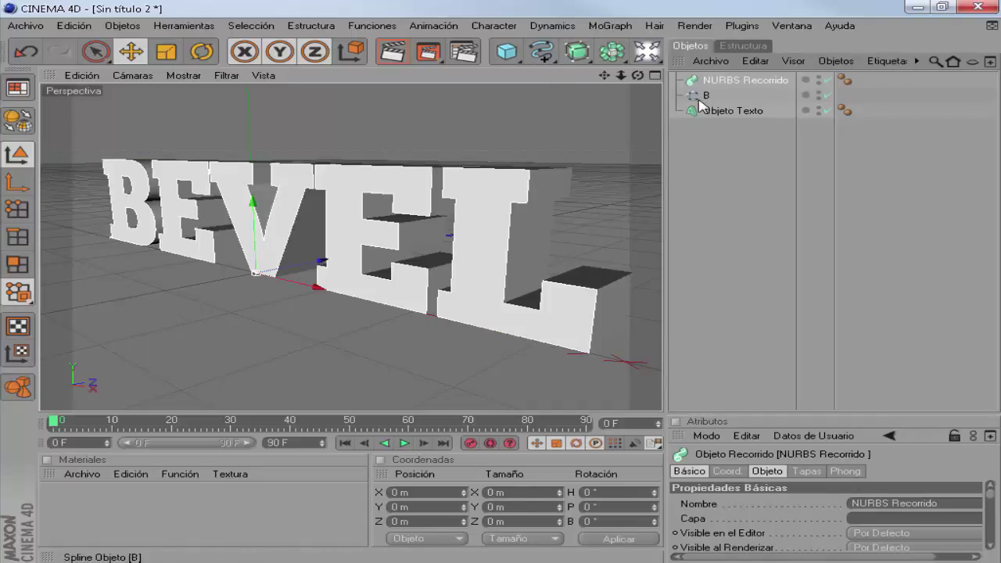
left_click(541, 53)
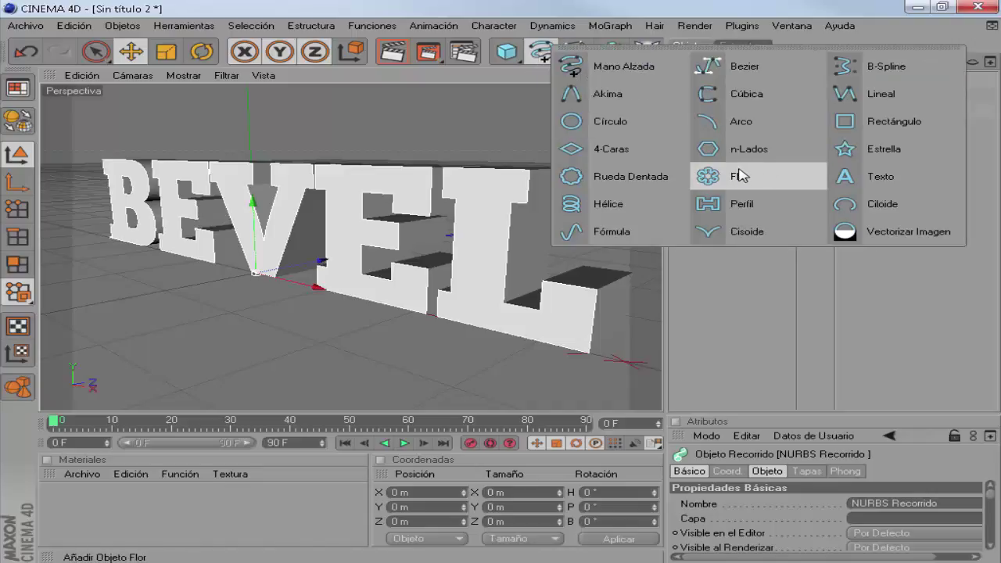
left_click(626, 176)
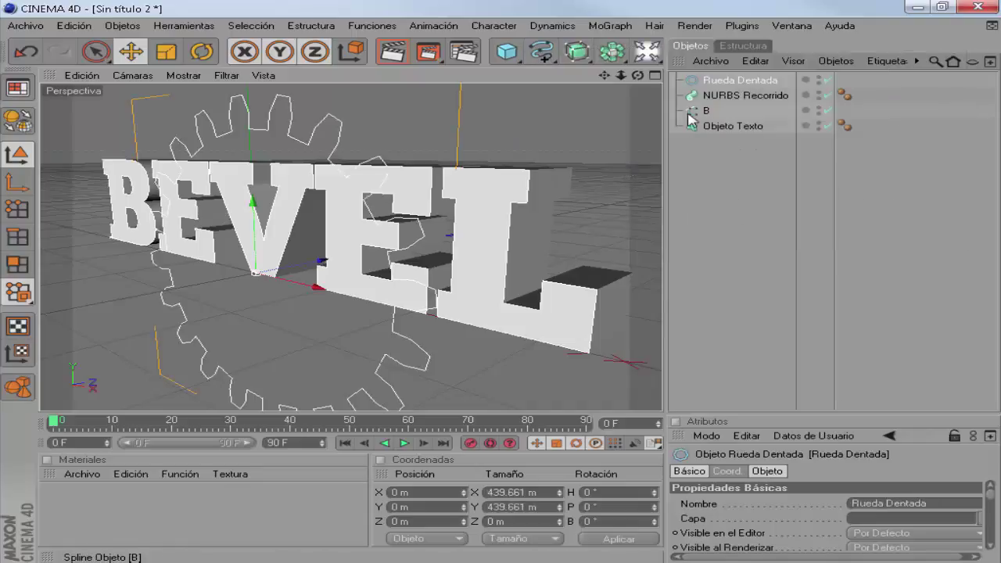
Step: Nest Rueda Dentada and spline B inside NURBS Recorrido, then select only the gear spline
left_click_drag(727, 81, 729, 106)
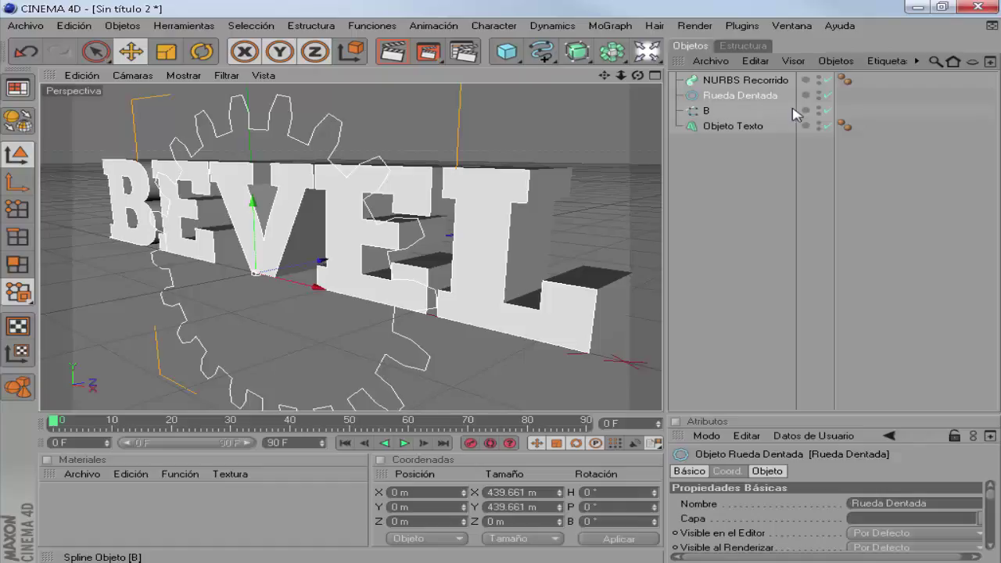
left_click(694, 114, "ctrl")
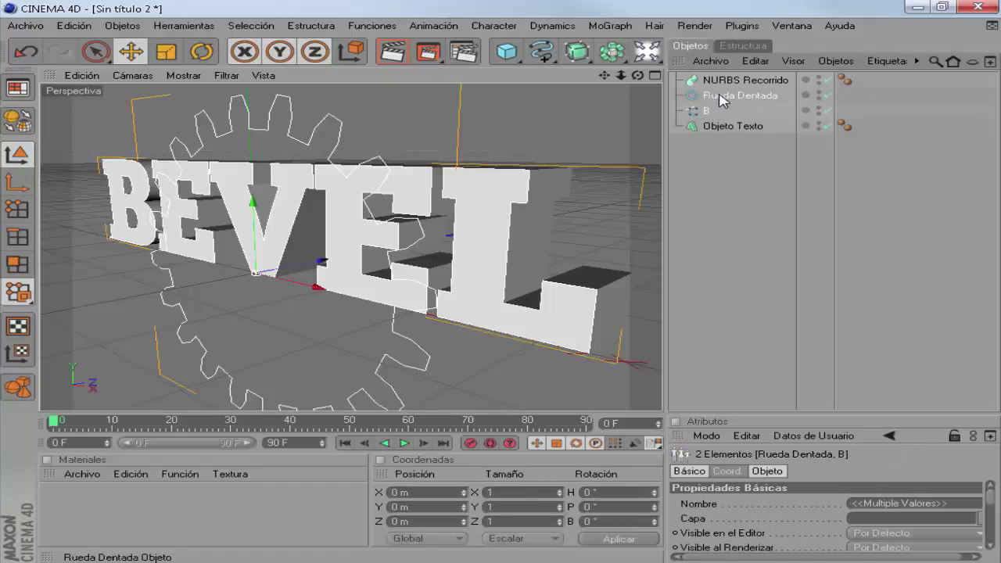
left_click_drag(719, 100, 723, 83)
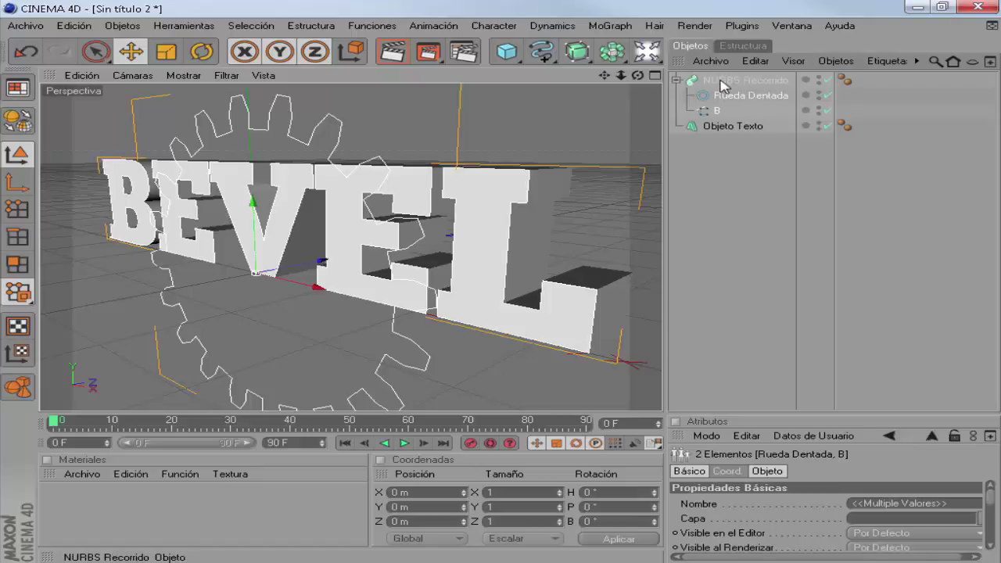
scroll(431, 163, "down", 5)
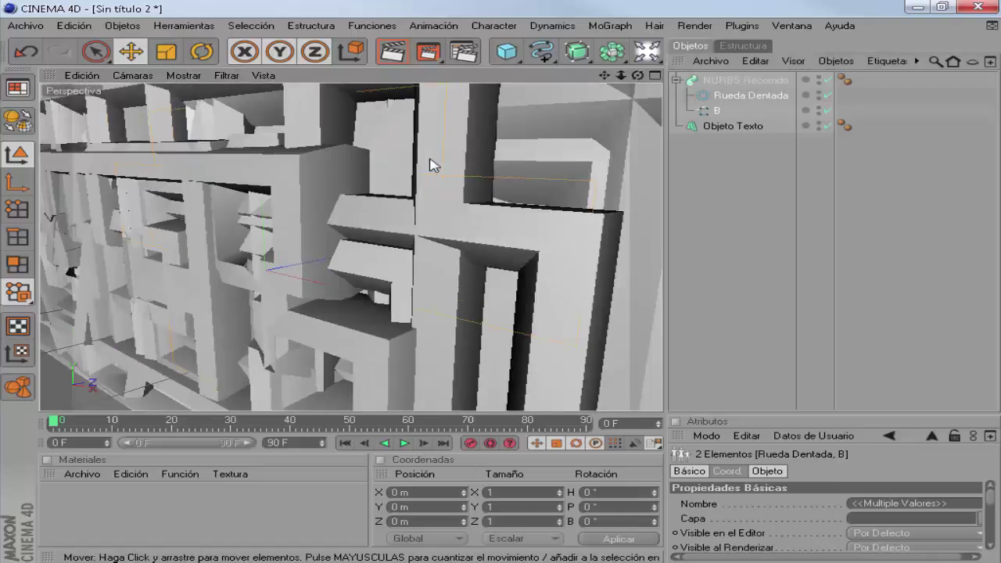
scroll(432, 164, "down", 2)
scroll(432, 163, "down", 2)
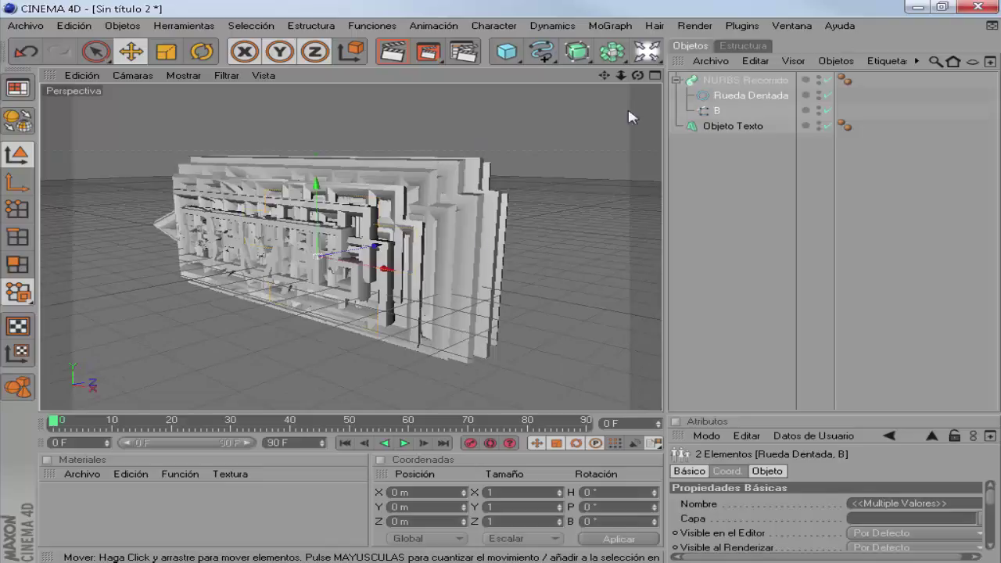
left_click(745, 95)
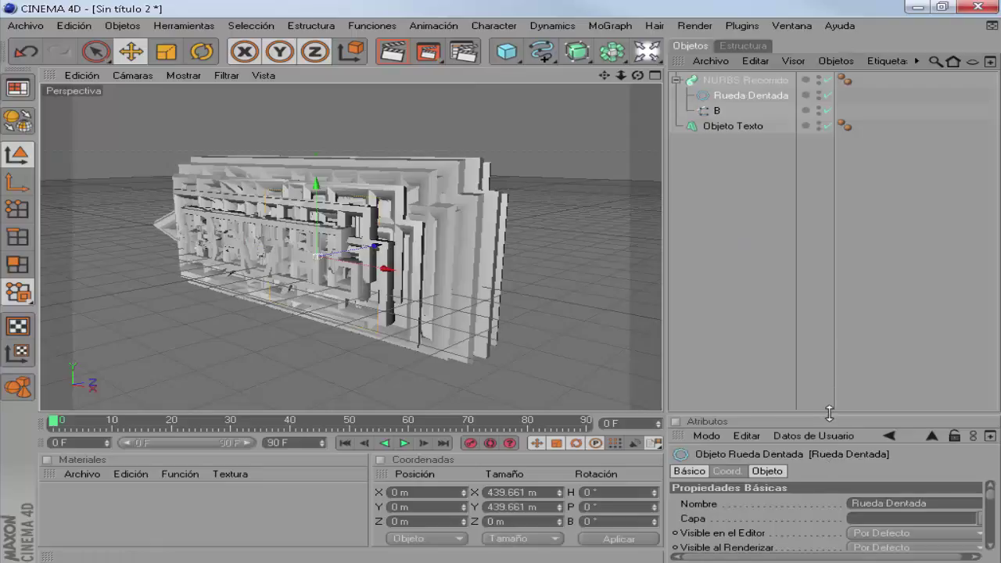
left_click_drag(829, 413, 828, 149)
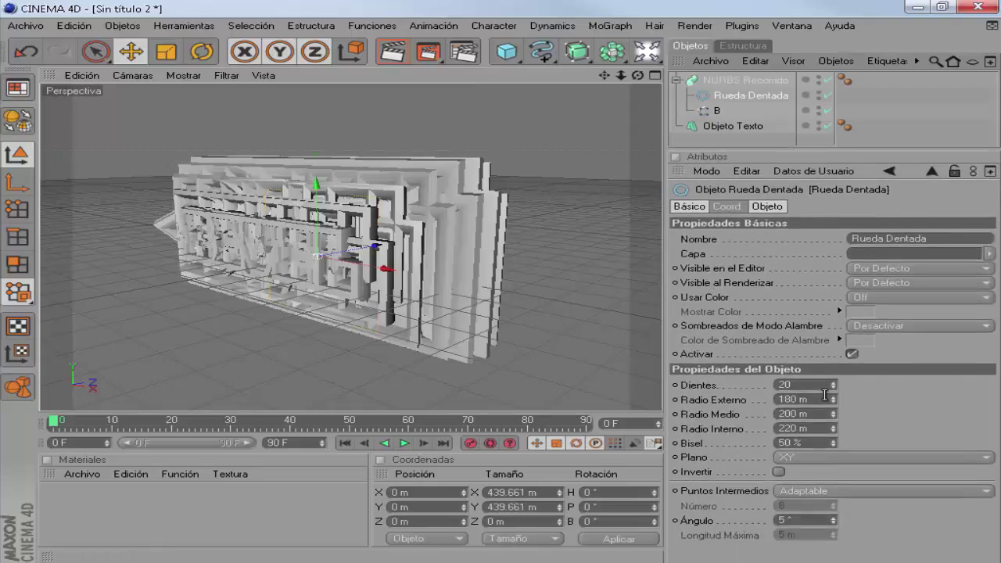
Step: Give Rueda Dentada 10 teeth, 5 m external, middle and internal radii, and a 5 % bevel
double_click(813, 385)
type("10")
key("Tab")
type("5")
type("5")
key("Tab")
type("5")
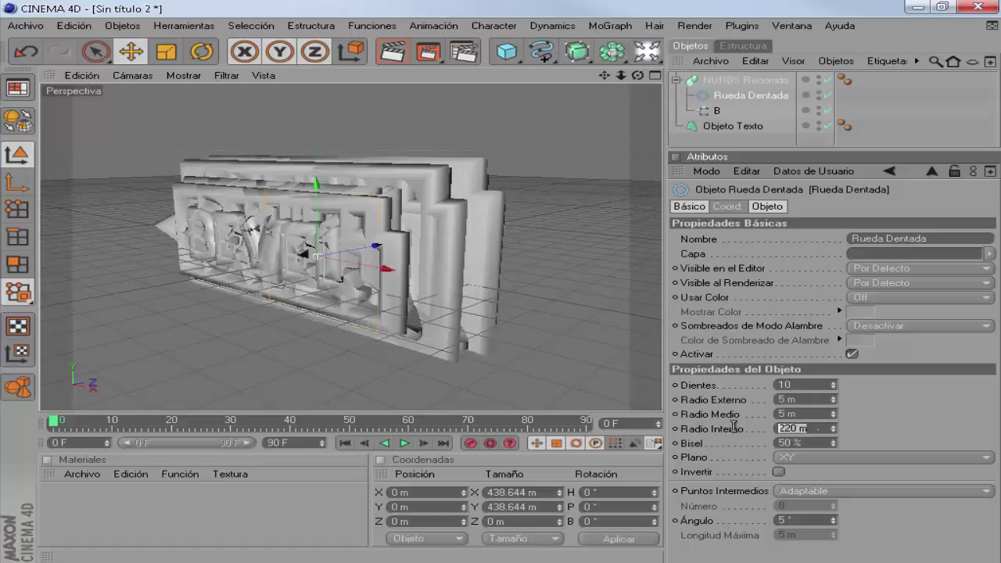
key("Tab")
type("5")
key("Return")
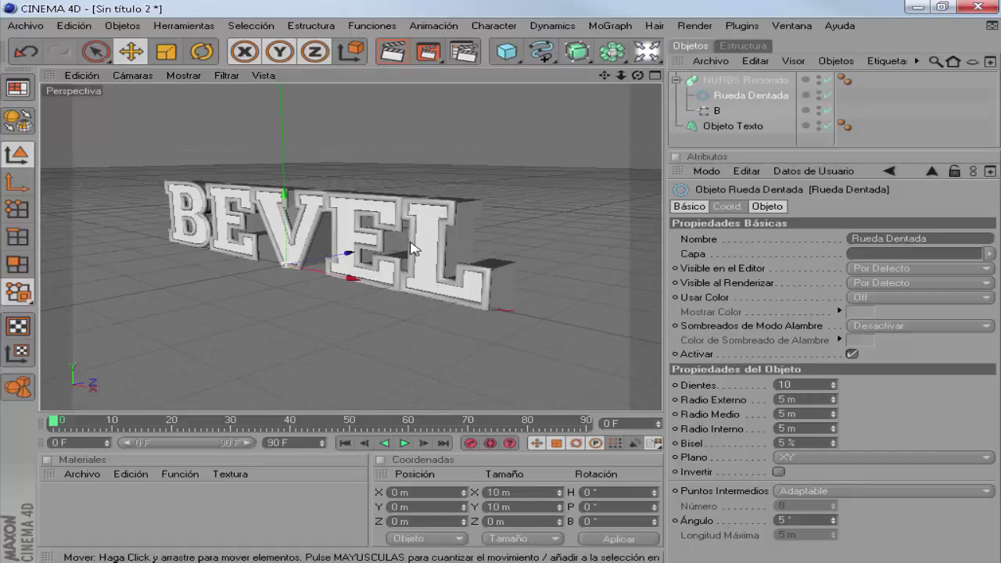
Step: Render the active view, orbit around BEVEL, and render it again from the new angle
scroll(413, 252, "up", 3)
scroll(413, 247, "up", 3)
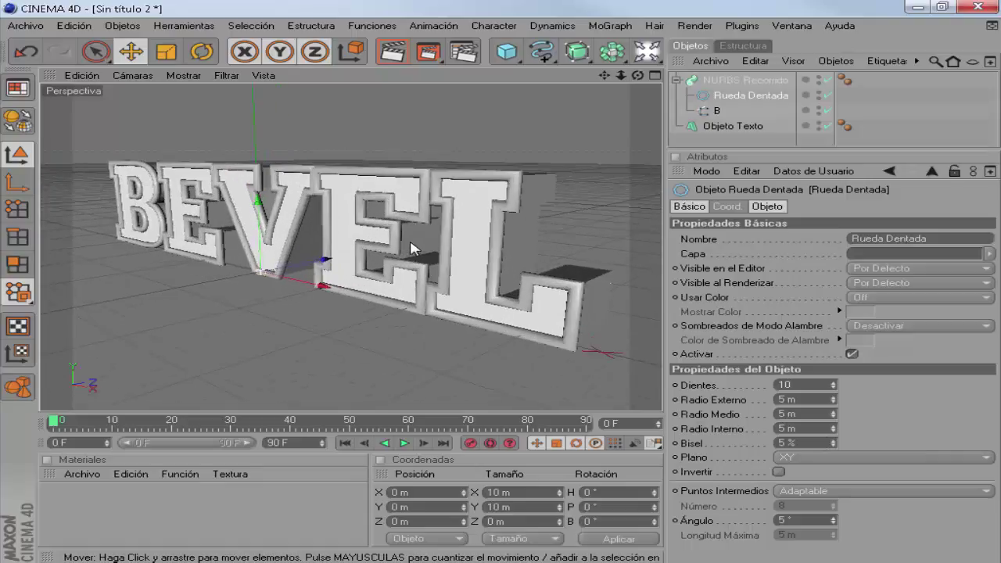
left_click(391, 51)
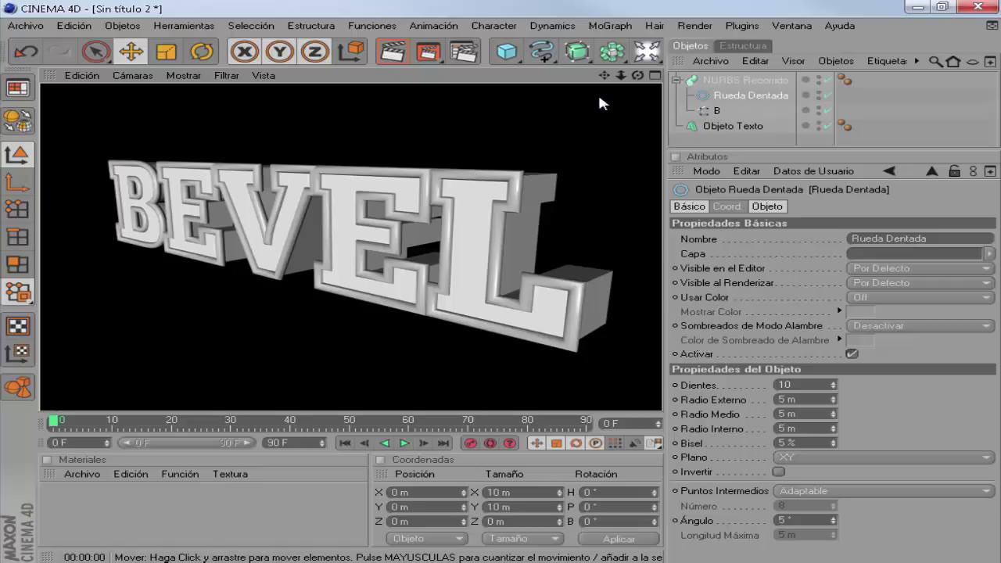
mouse_move(637, 76)
left_mouse_down()
mouse_move(594, 78)
mouse_move(618, 78)
mouse_move(610, 82)
left_mouse_up()
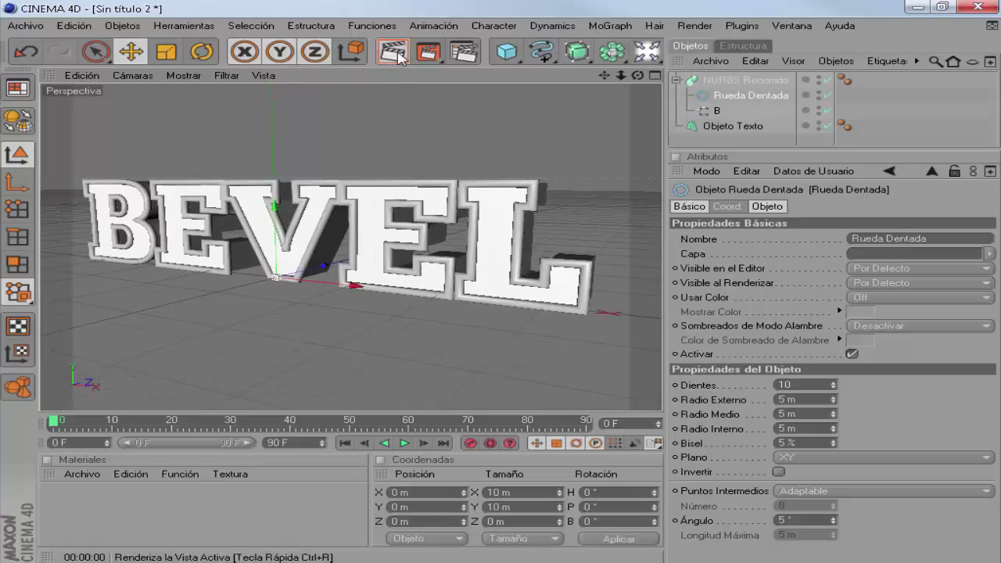
left_click(392, 51)
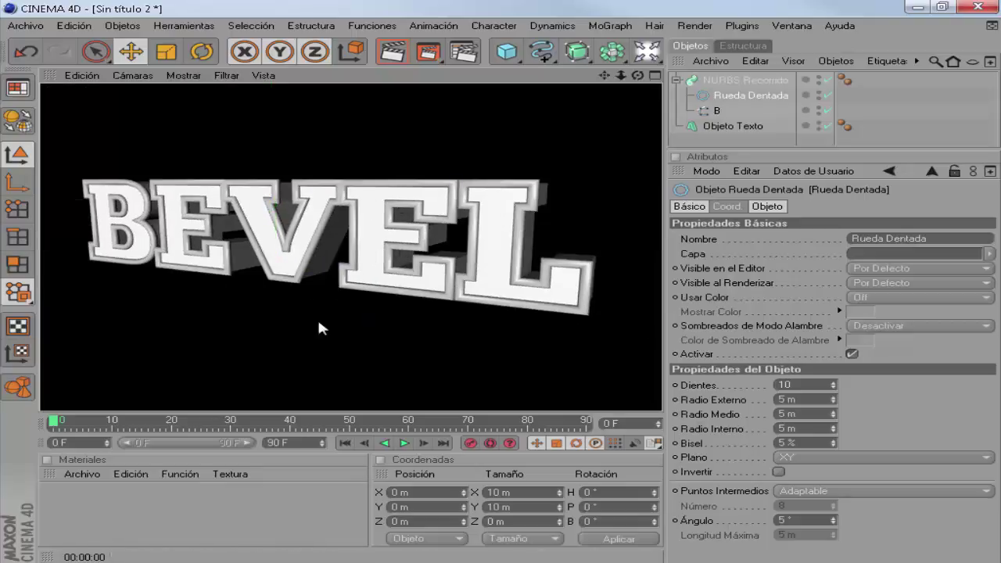
Step: Create a gold yellow-orange material and apply it to the BEVEL text object
left_click(98, 476)
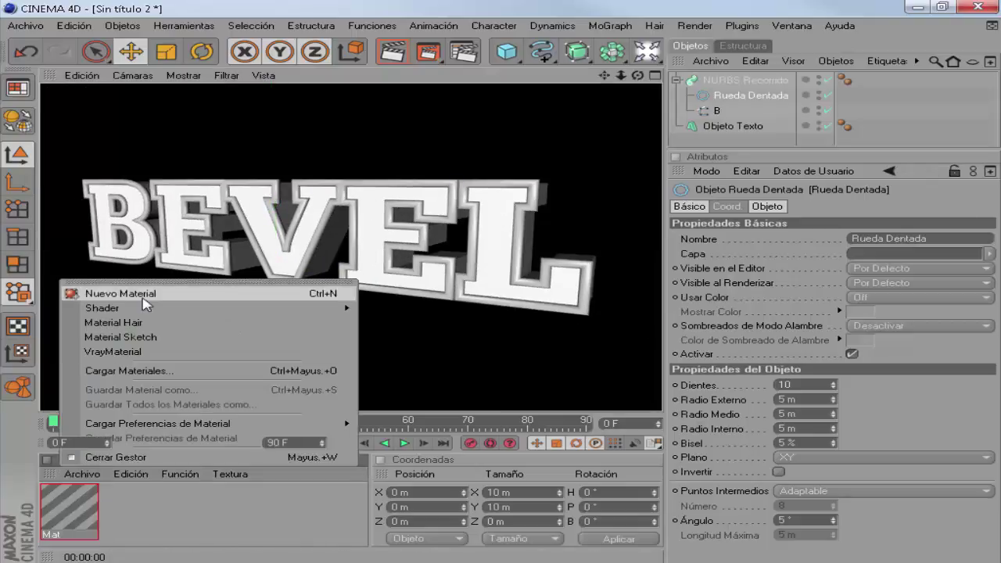
left_click(117, 293)
double_click(68, 512)
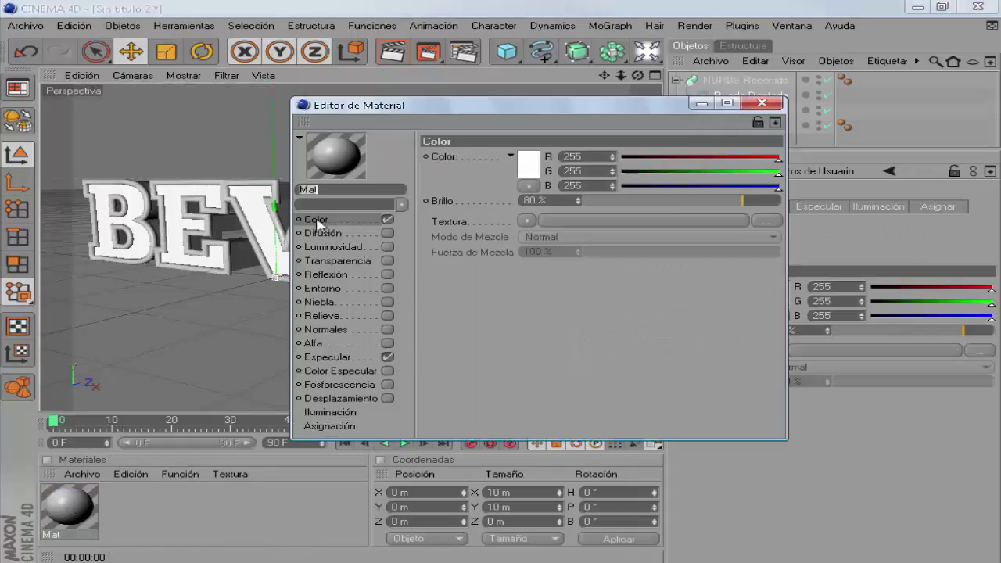
left_click(534, 162)
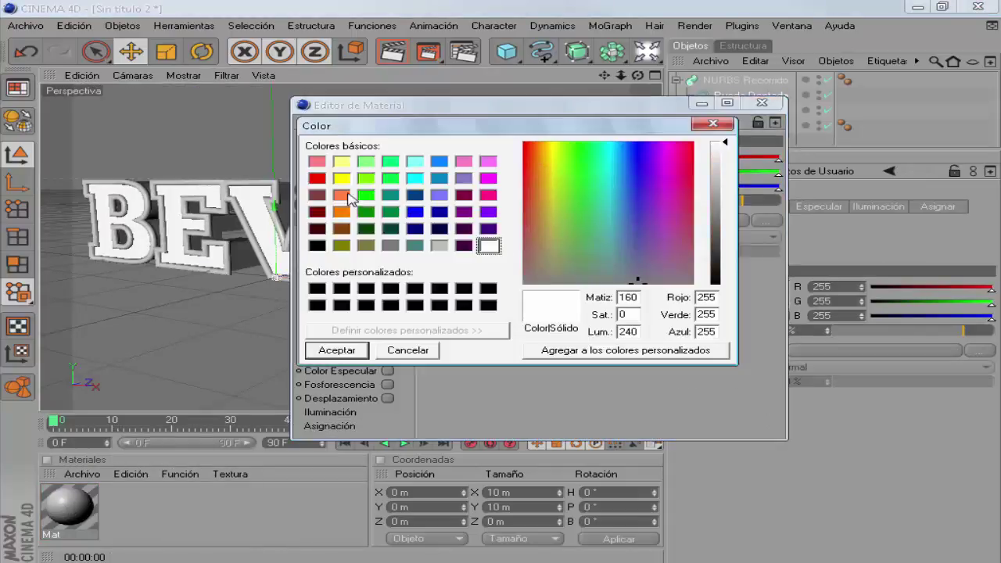
left_click(342, 195)
left_click_drag(539, 150, 543, 145)
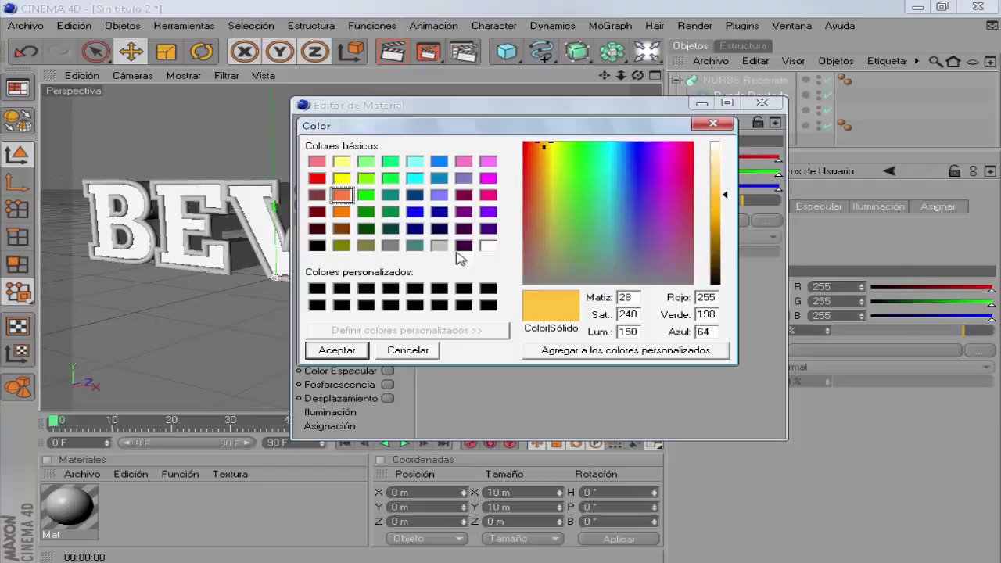
left_click(338, 350)
left_click(762, 102)
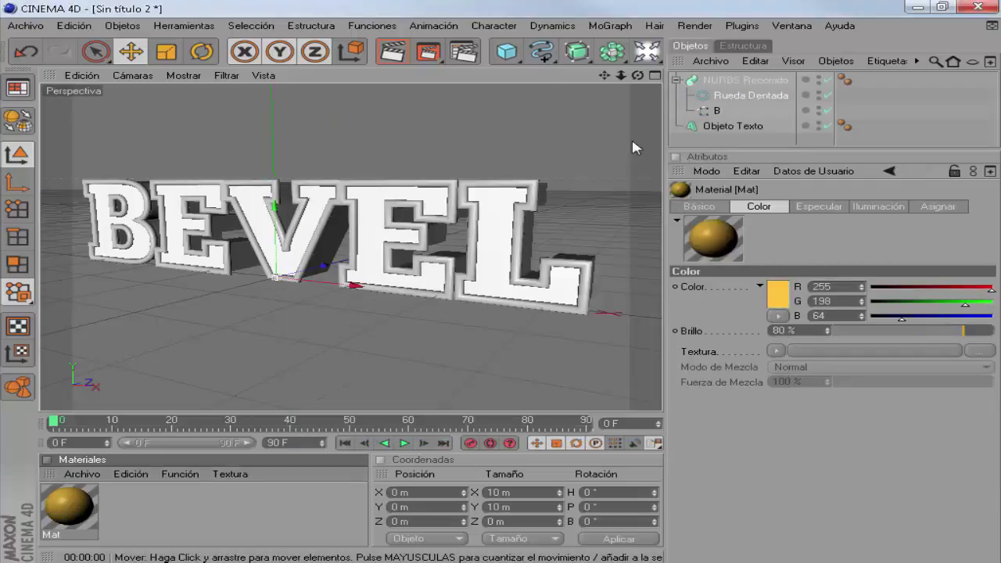
left_click_drag(76, 503, 727, 129)
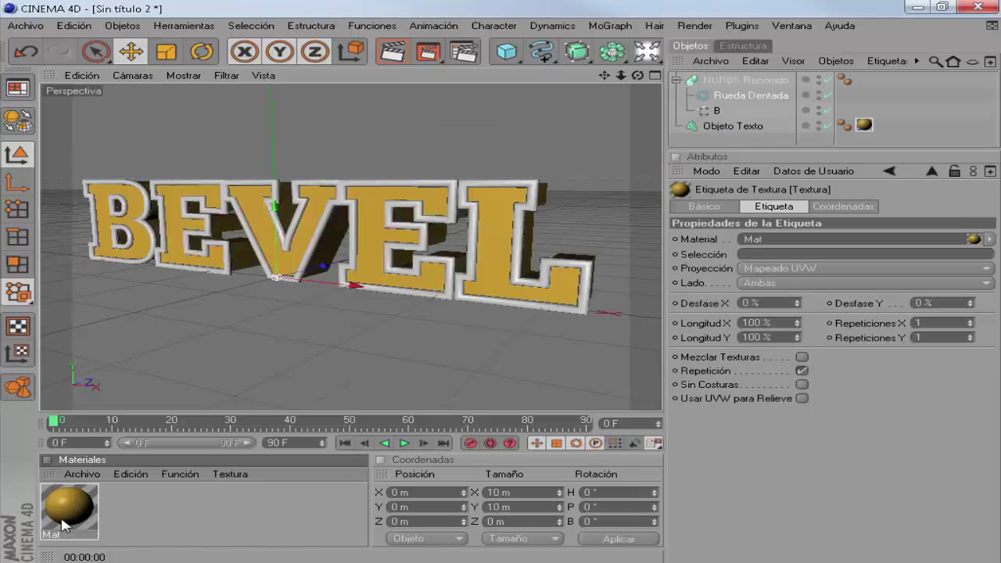
Step: Duplicate it as a magenta (255/0/128) material, apply it to NURBS Recorrido, and render
left_click_drag(70, 512, 125, 516, "ctrl")
double_click(126, 512)
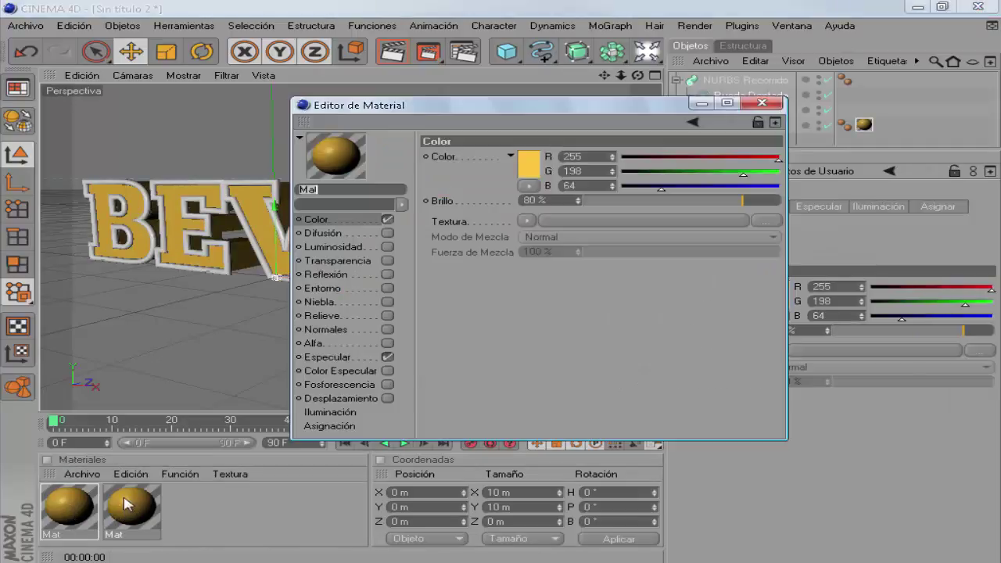
left_click(523, 156)
left_click(485, 196)
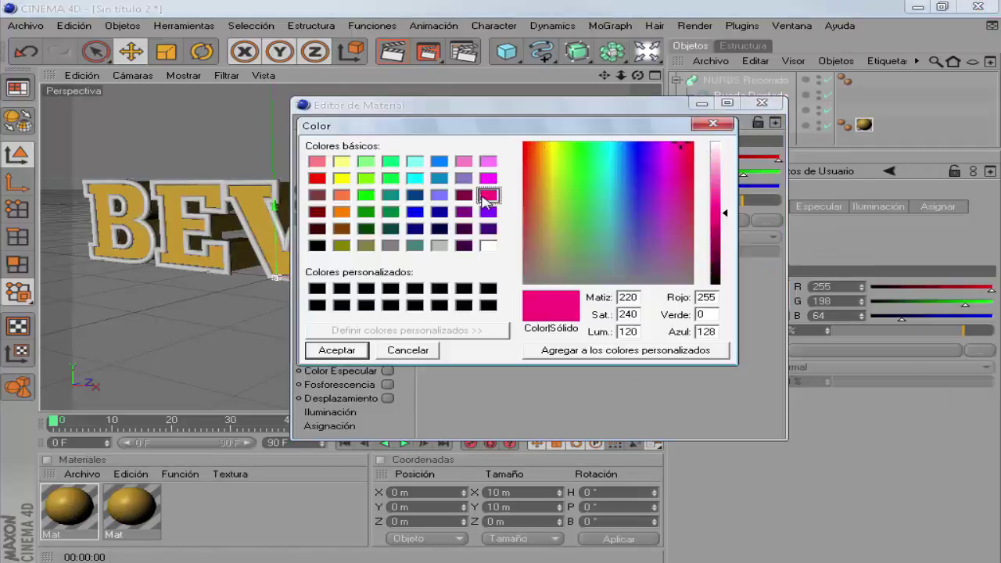
left_click(336, 351)
left_click(761, 103)
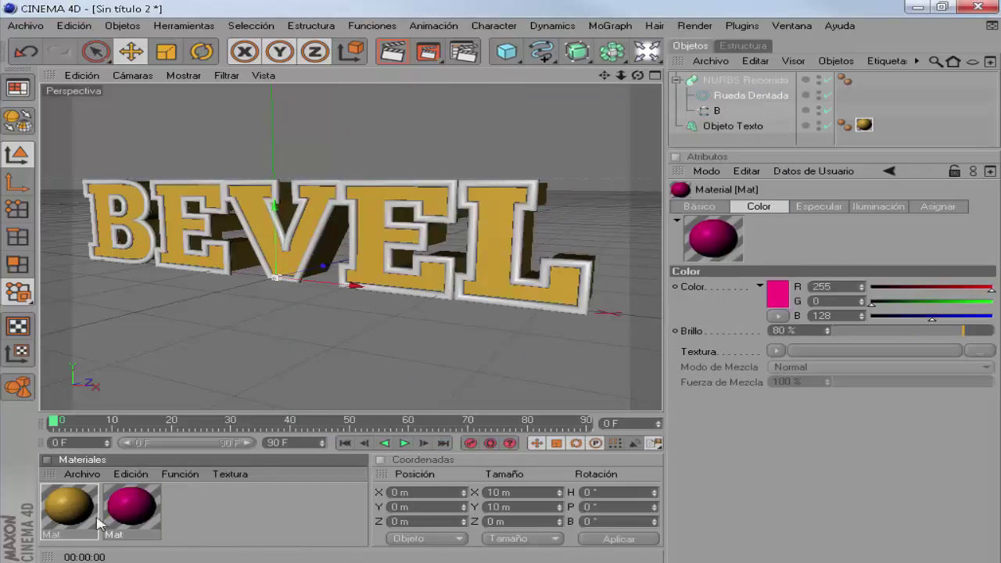
left_click_drag(131, 510, 731, 81)
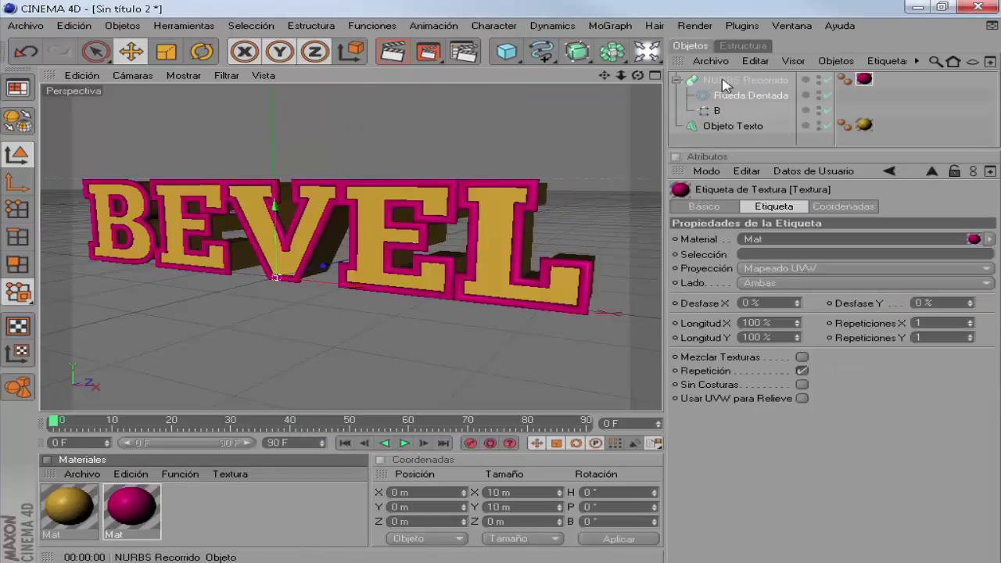
left_click(392, 52)
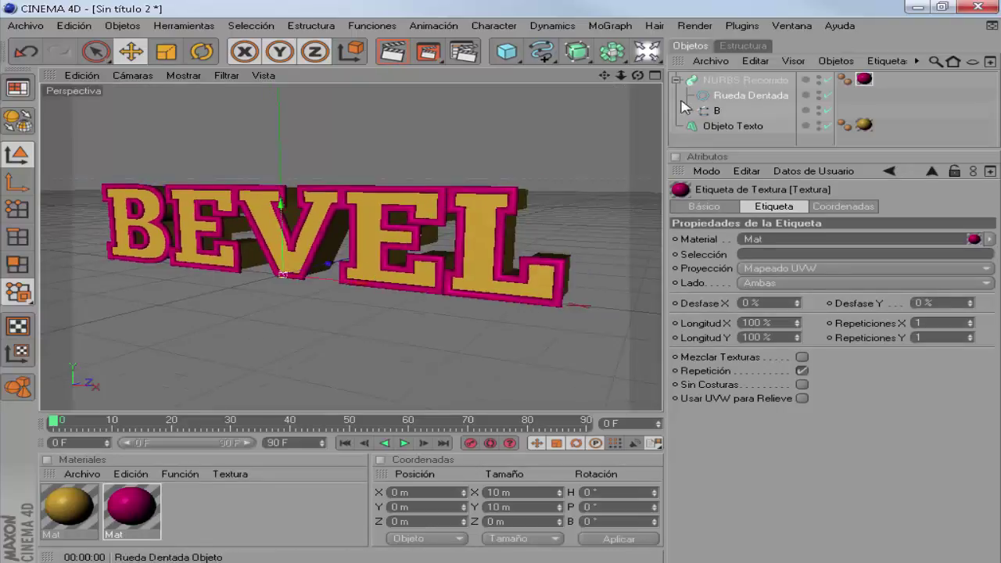
Step: Try 11–12 teeth on the Rueda Dentada gear and render to check the rims
mouse_move(637, 75)
left_mouse_down()
mouse_move(618, 78)
mouse_move(641, 76)
left_mouse_up()
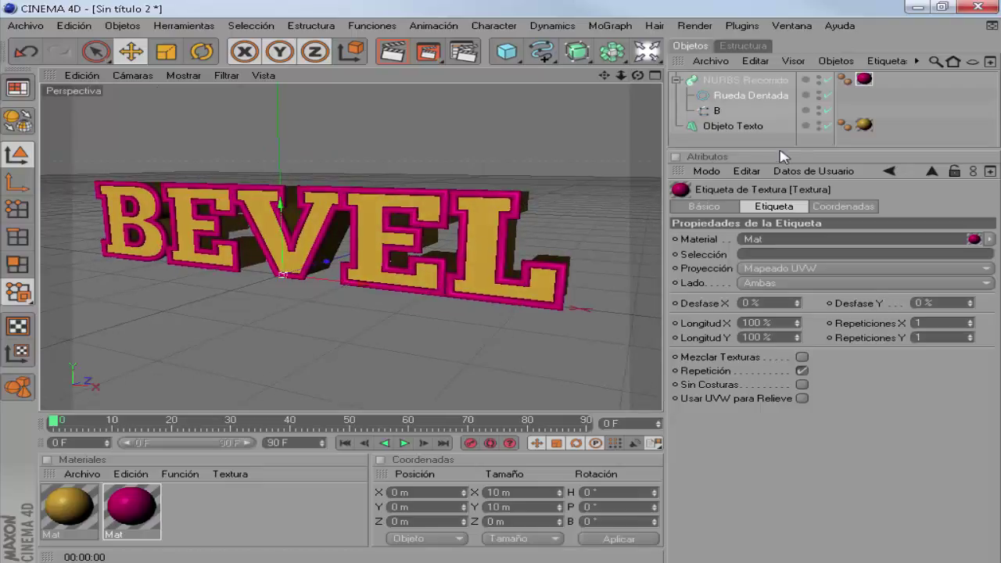
left_click(743, 95)
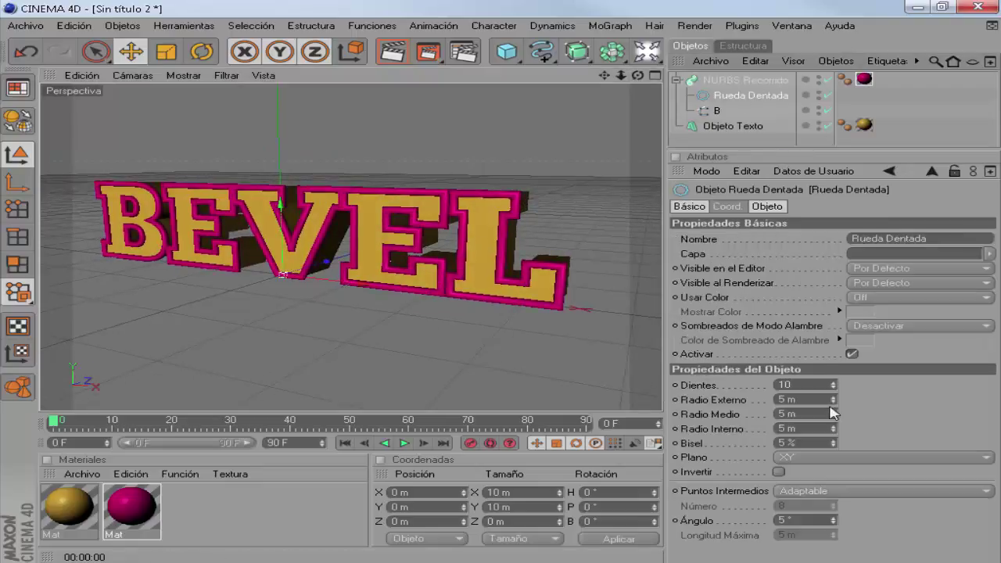
left_click(834, 382)
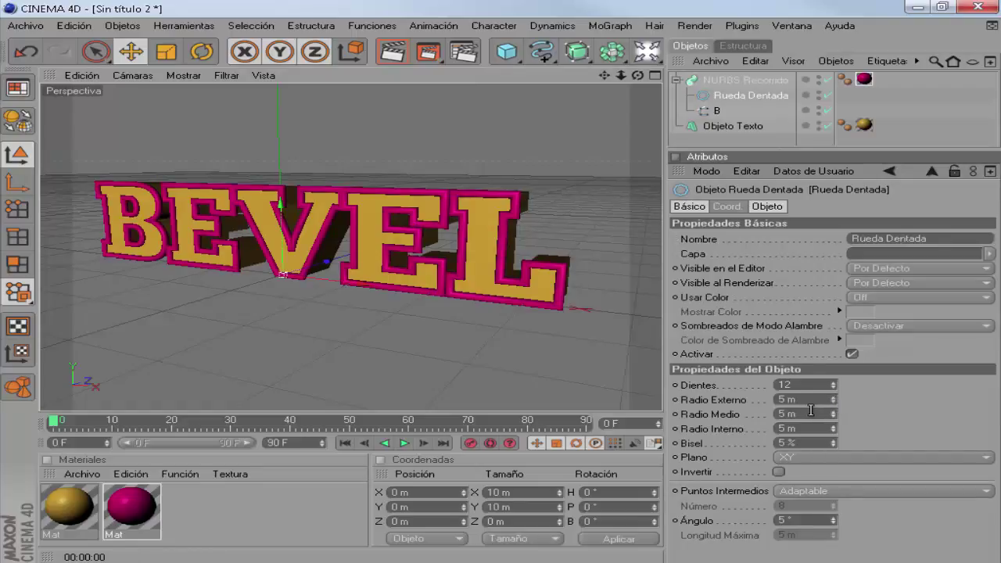
type("11")
key("Tab")
left_click(833, 383)
scroll(509, 268, "up", 2)
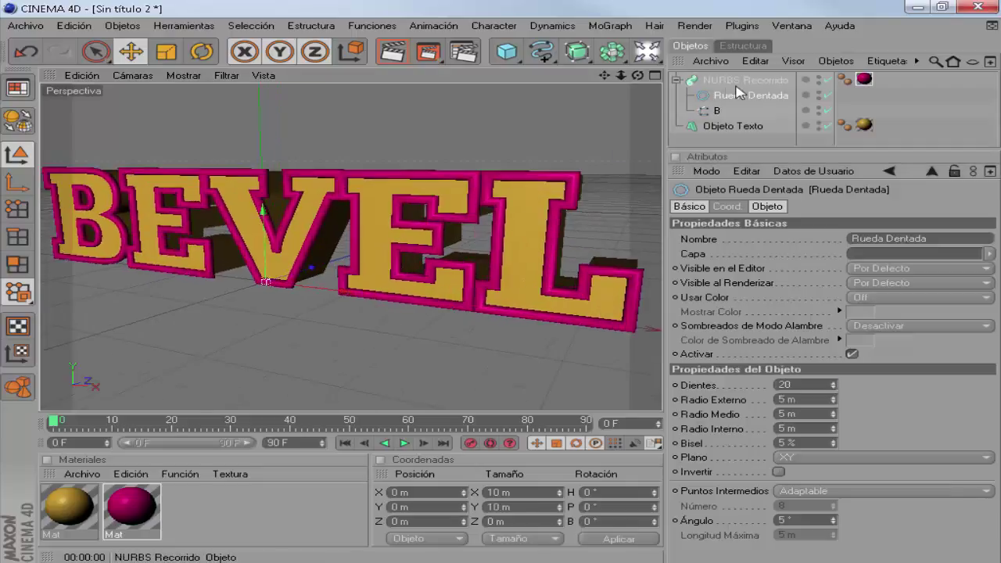
left_click(391, 52)
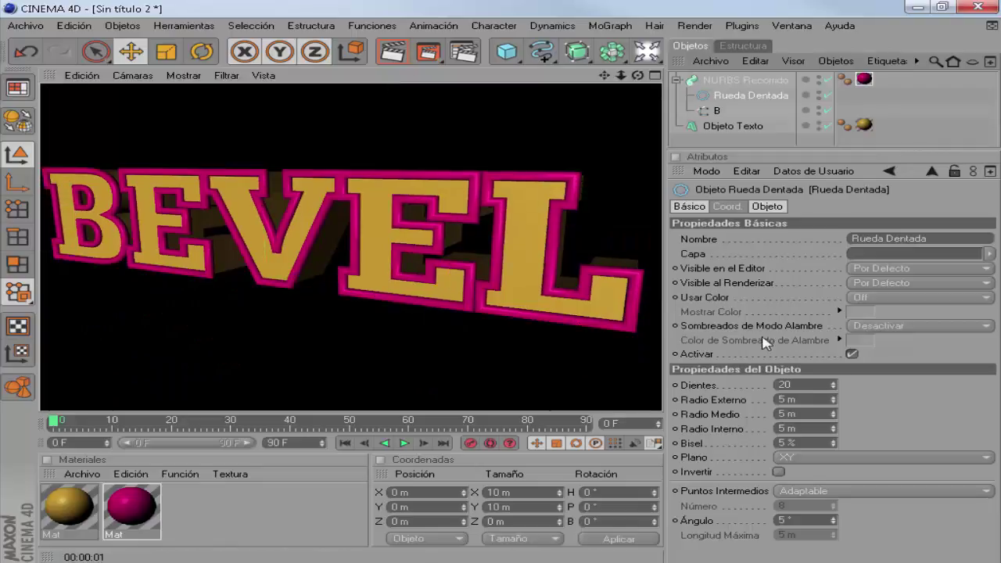
Step: Set the gear to 14 teeth with 7 m inner and middle radii, previewing the thicker rims
double_click(789, 384)
type("14")
key("Return")
left_click(833, 426)
left_click(834, 426)
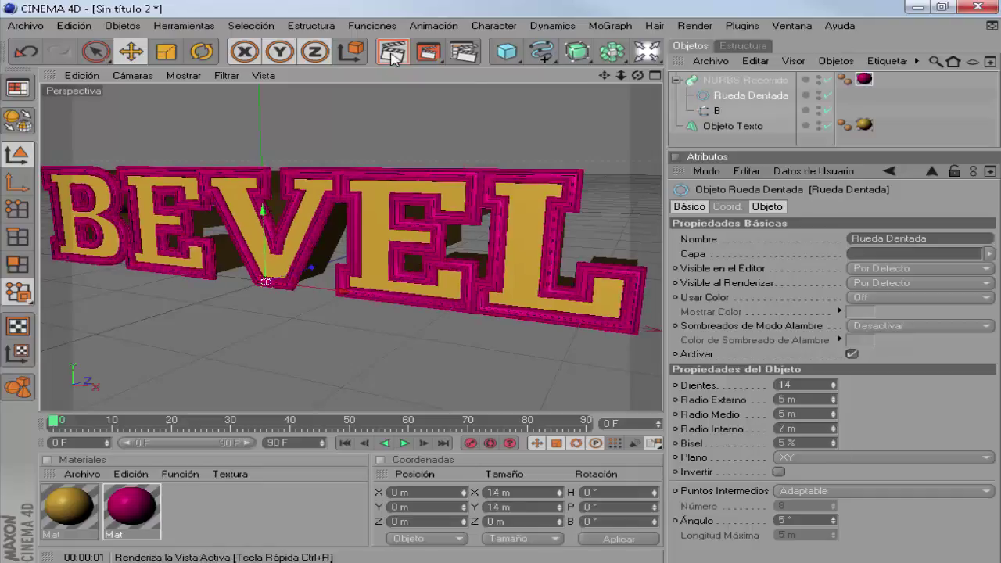
left_click(391, 53)
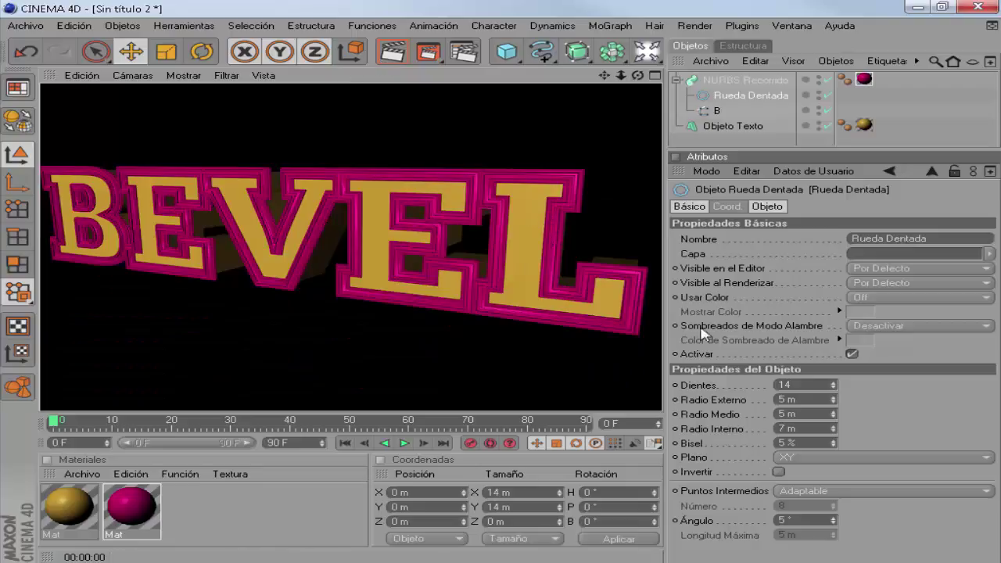
left_click(834, 413)
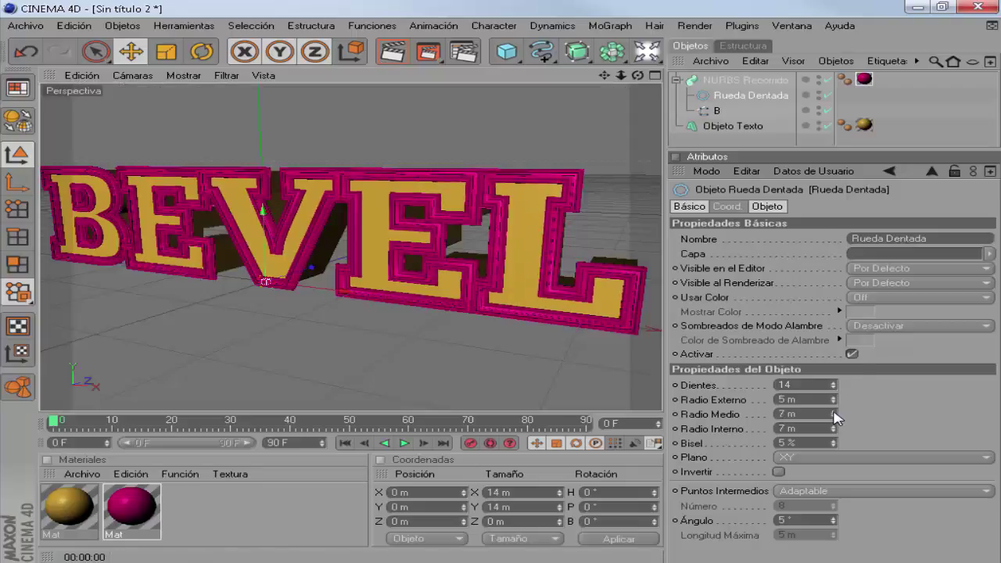
Step: Render the scene and orbit to a frontal view of the BEVEL text
left_click(396, 52)
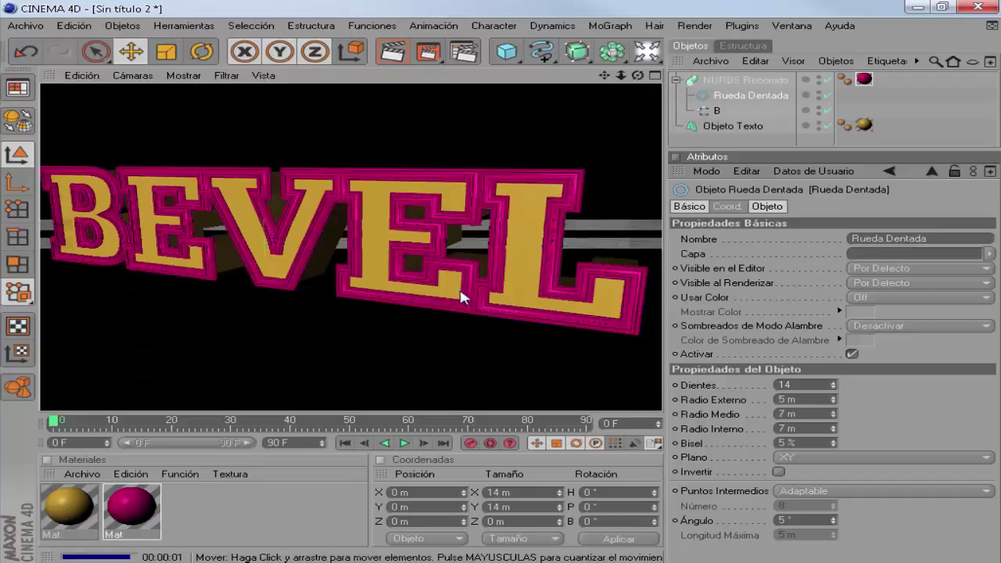
left_click_drag(638, 75, 609, 86)
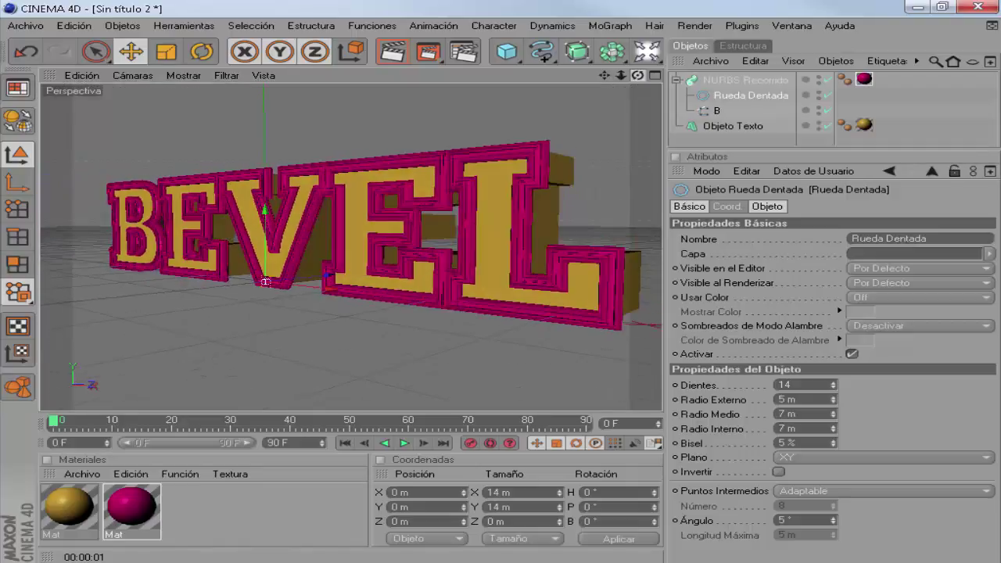
left_click(391, 51)
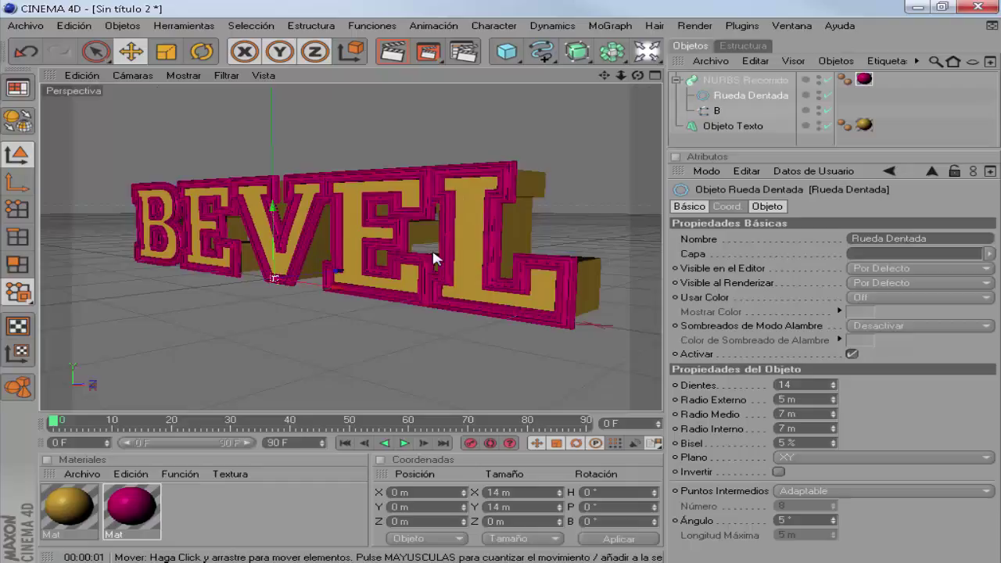
mouse_move(637, 75)
left_mouse_down()
mouse_move(599, 94)
mouse_move(503, 289)
left_mouse_up()
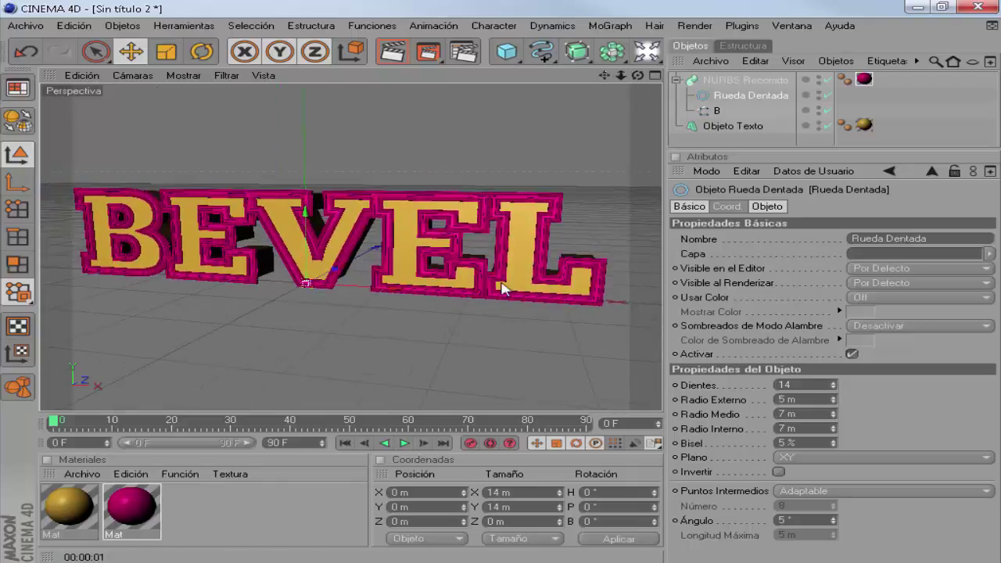
Step: Try a 4 m gear outer radius, a larger bevel and 19 teeth, then render
left_click(833, 402)
left_click(833, 440)
scroll(500, 295, "up", 2)
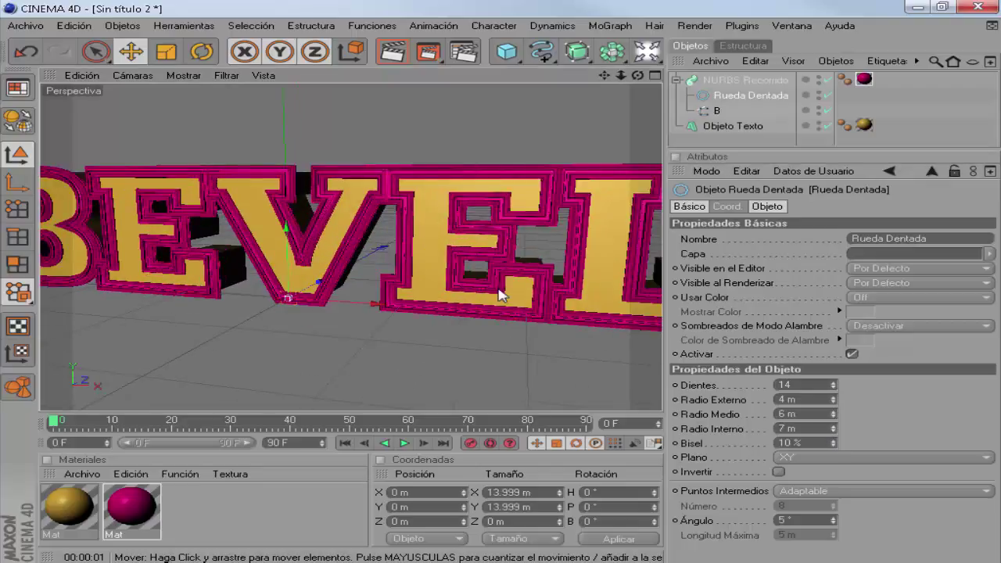
left_click(833, 382)
left_click(833, 382)
left_click(833, 382)
left_click(833, 382)
left_click(834, 382)
left_click(391, 52)
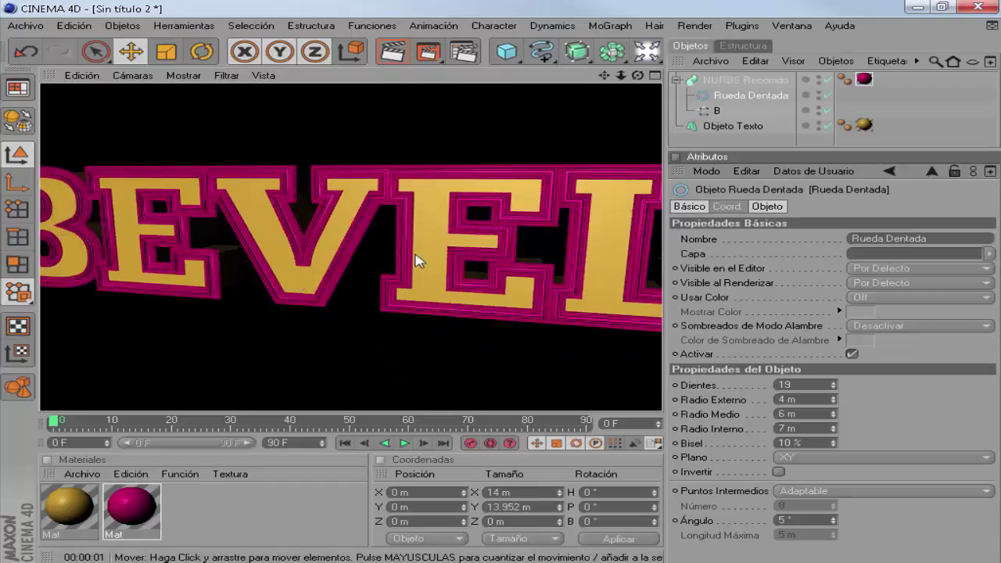
left_click(443, 252)
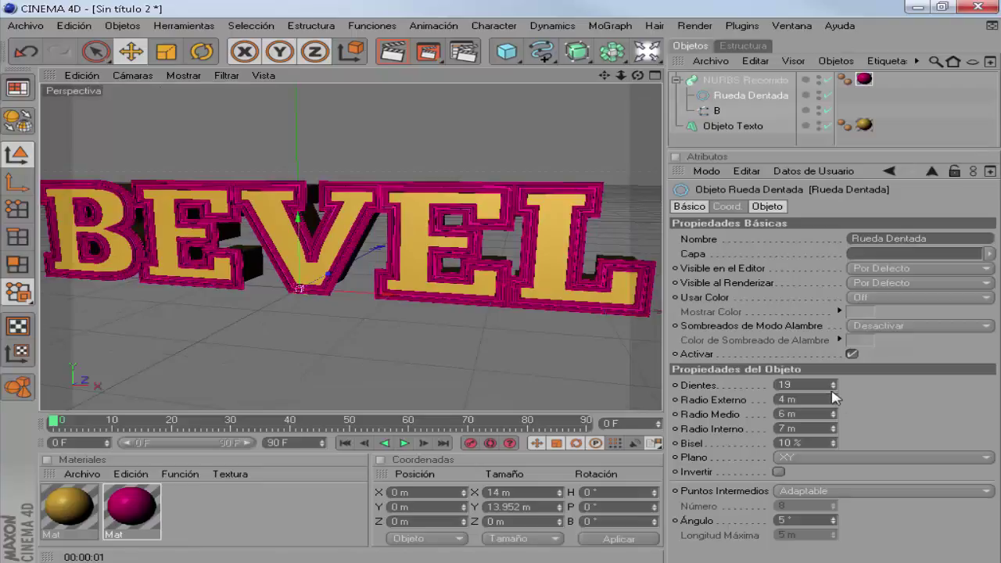
Step: Cut the gear to 7 teeth with 4 m middle and 5 m inner radii, and render
left_click_drag(833, 389, 836, 394)
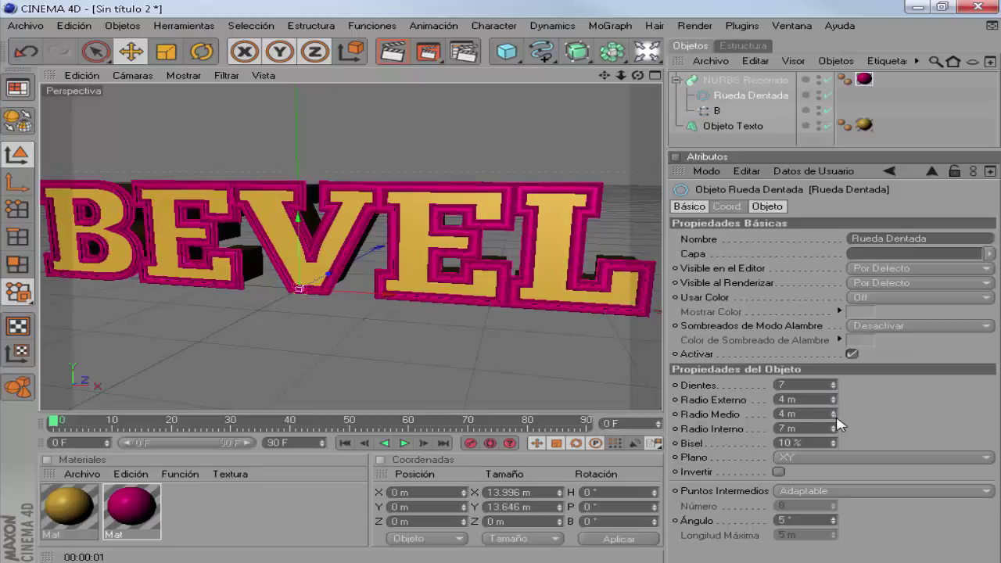
left_click_drag(833, 428, 835, 447)
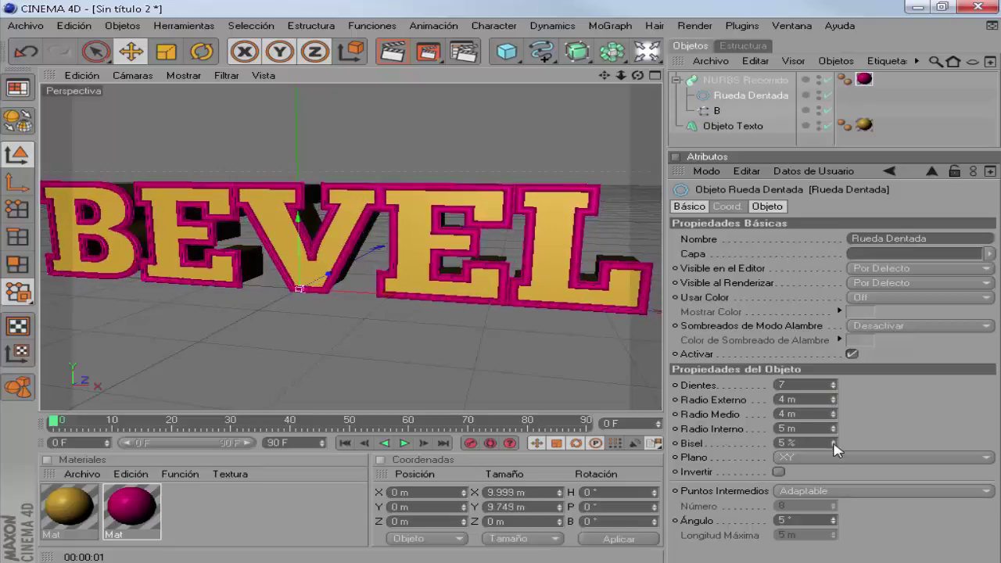
left_click(392, 50)
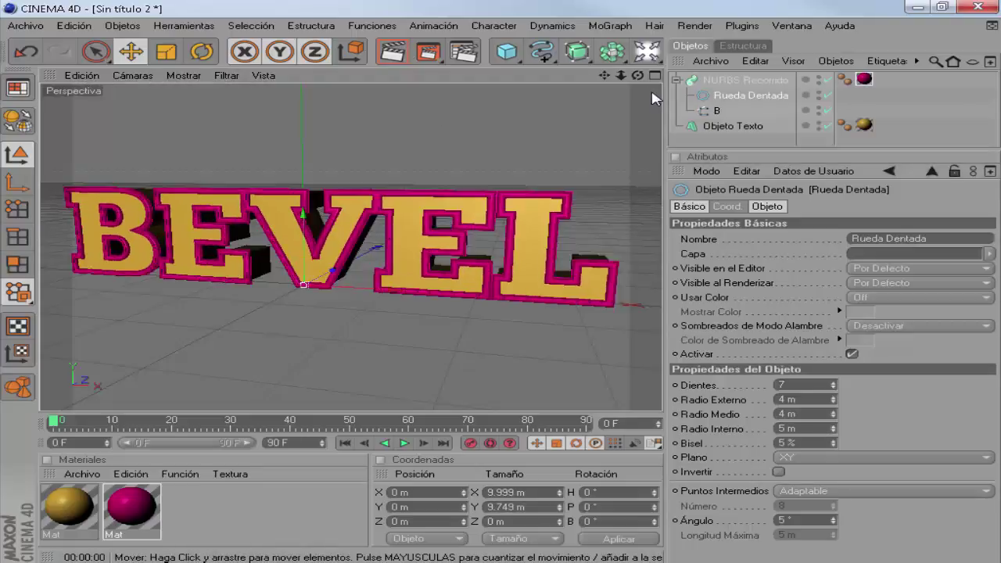
left_click_drag(638, 75, 649, 78)
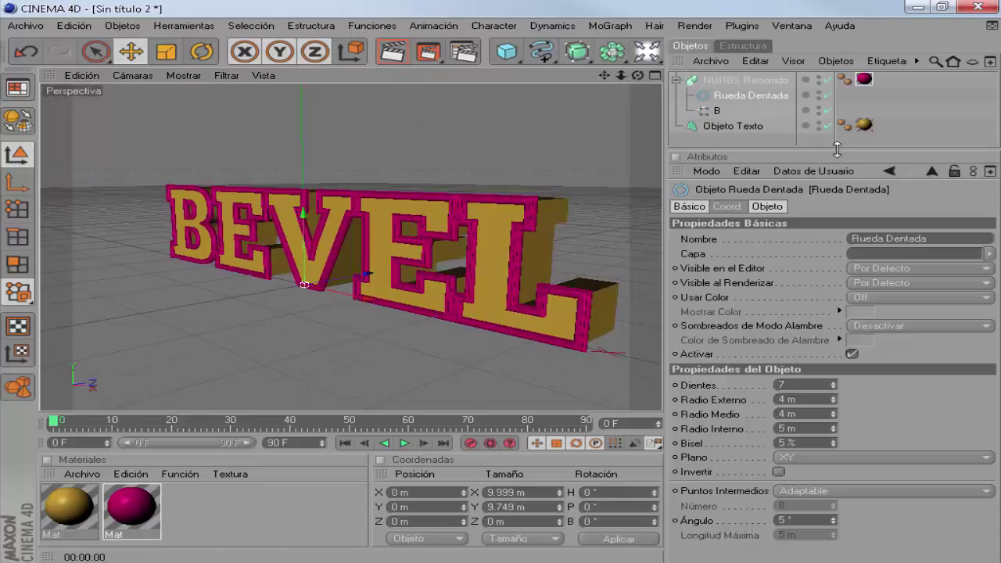
Step: Move the Rueda Dentada gear out of NURBS Recorrido and delete it
left_click_drag(837, 149, 836, 241)
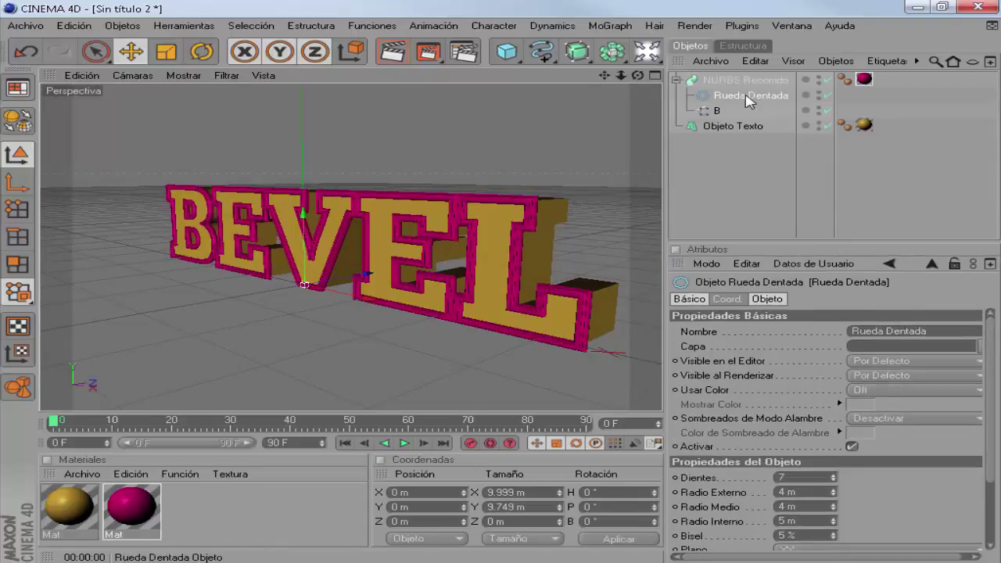
left_click_drag(749, 102, 749, 134)
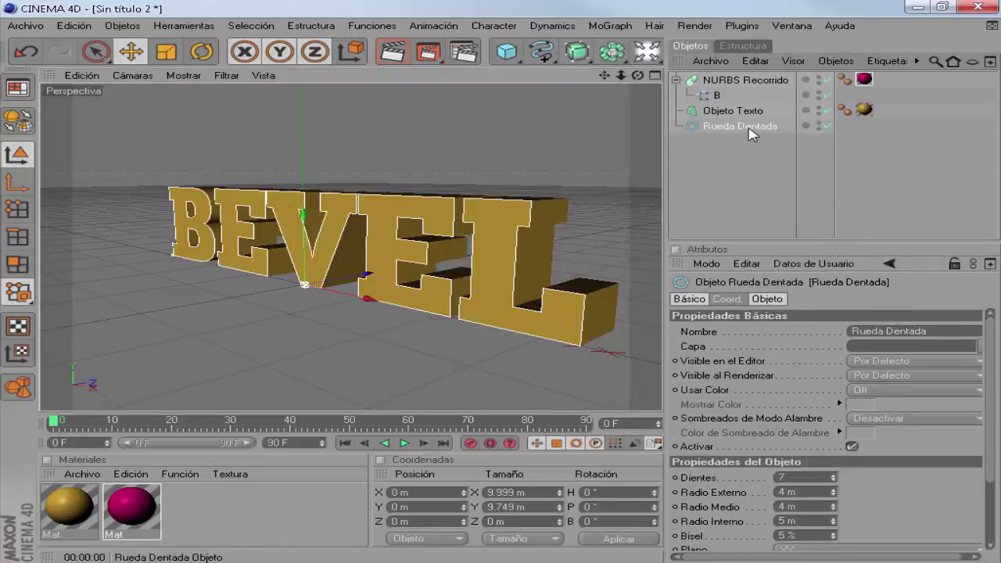
key("Delete")
Step: Add a Flor spline and place it in NURBS Recorrido as the profile
scroll(487, 100, "up", 1)
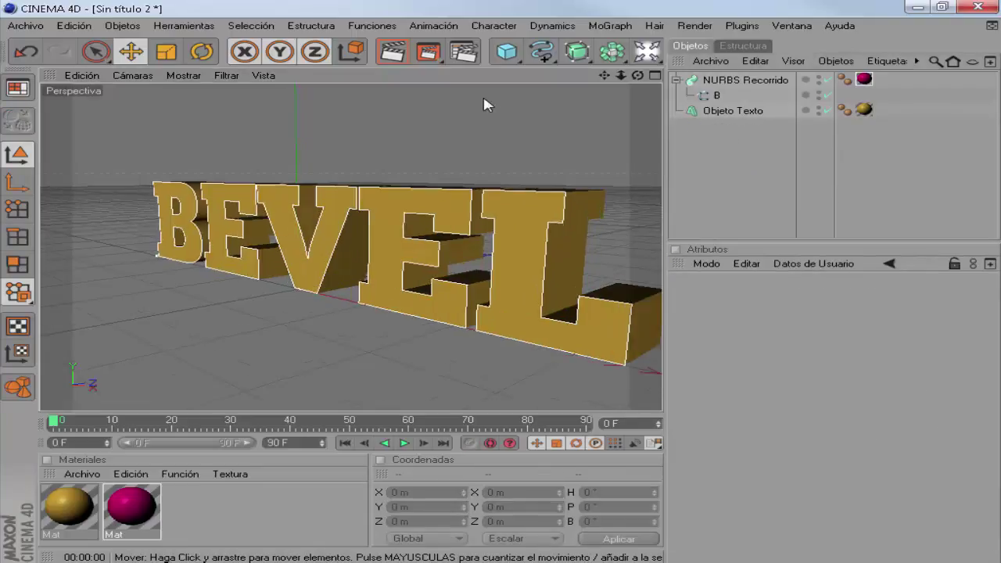
left_click(538, 59)
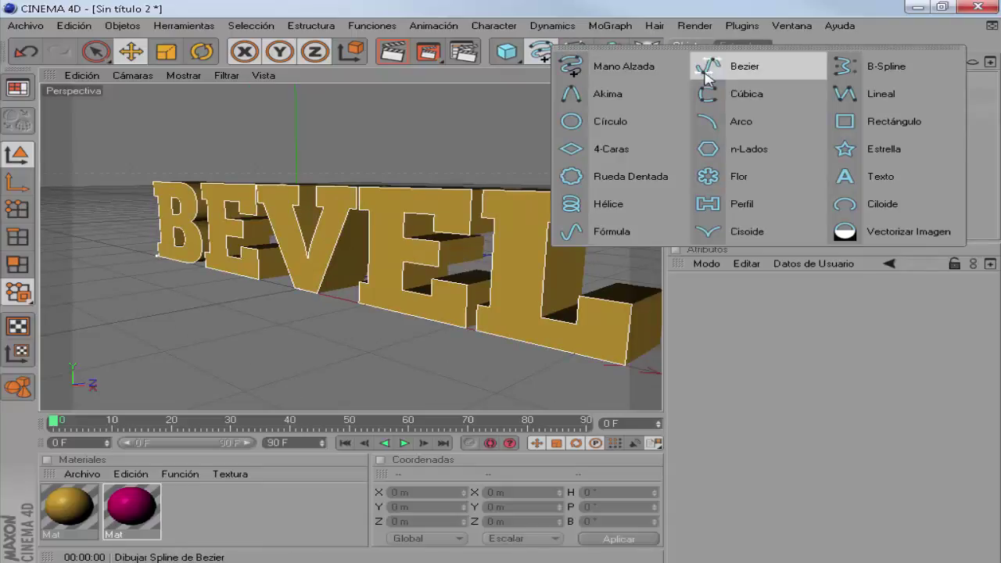
left_click(782, 171)
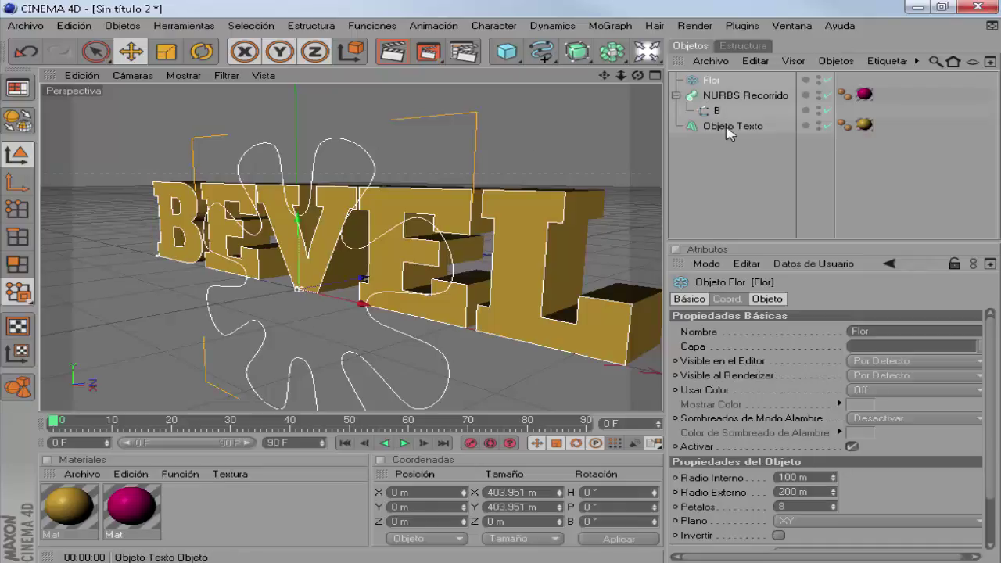
left_click_drag(712, 80, 732, 166)
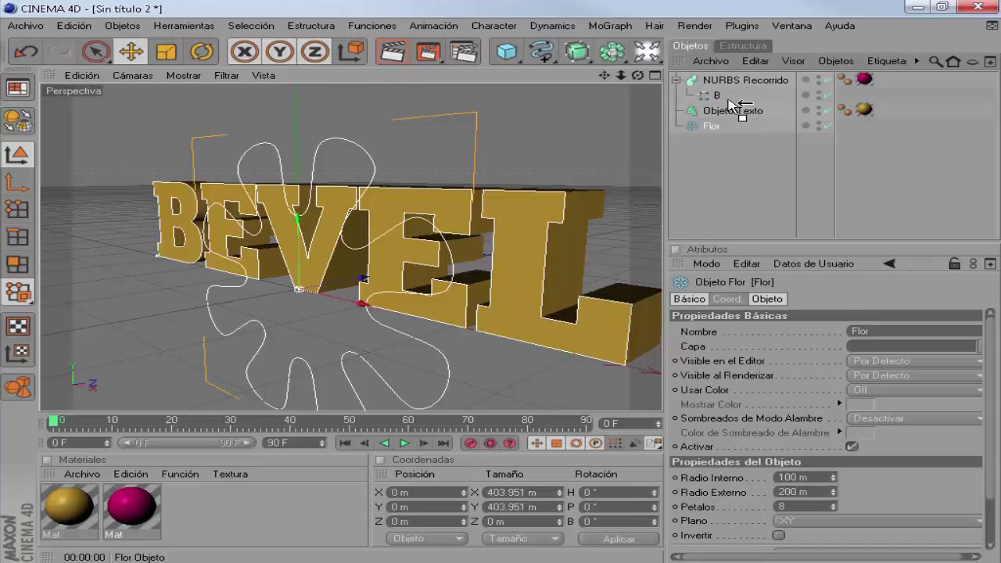
left_click_drag(711, 126, 743, 81)
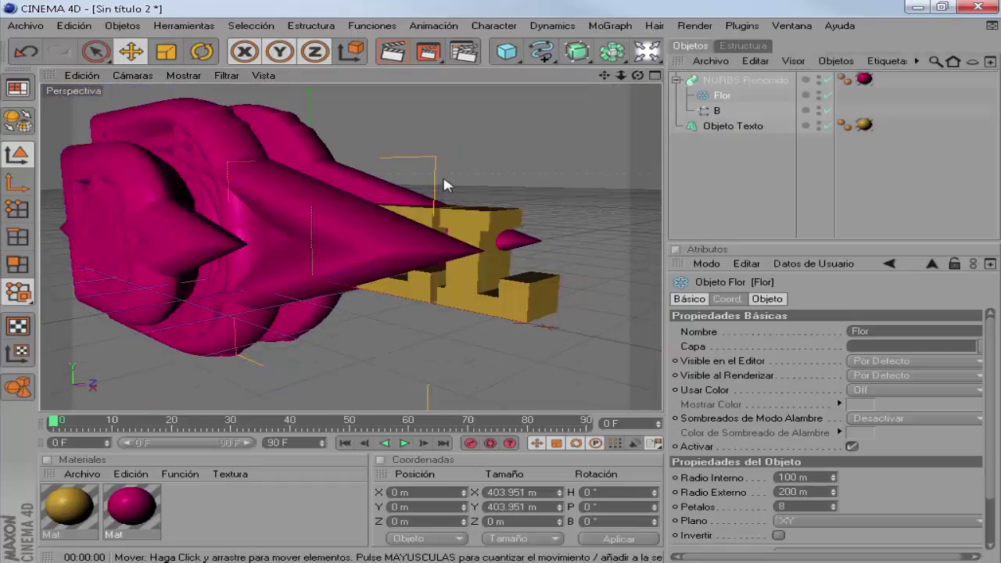
Step: Switch to box display, set the Flor inner radius to 10 m, and render
key("n")
key("k")
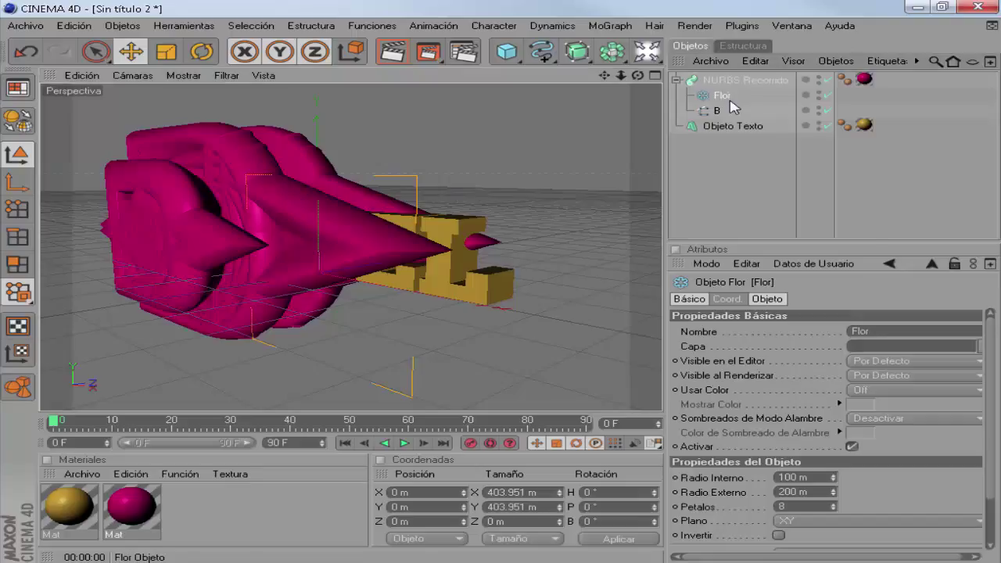
left_click(780, 476)
type("10")
key("Tab")
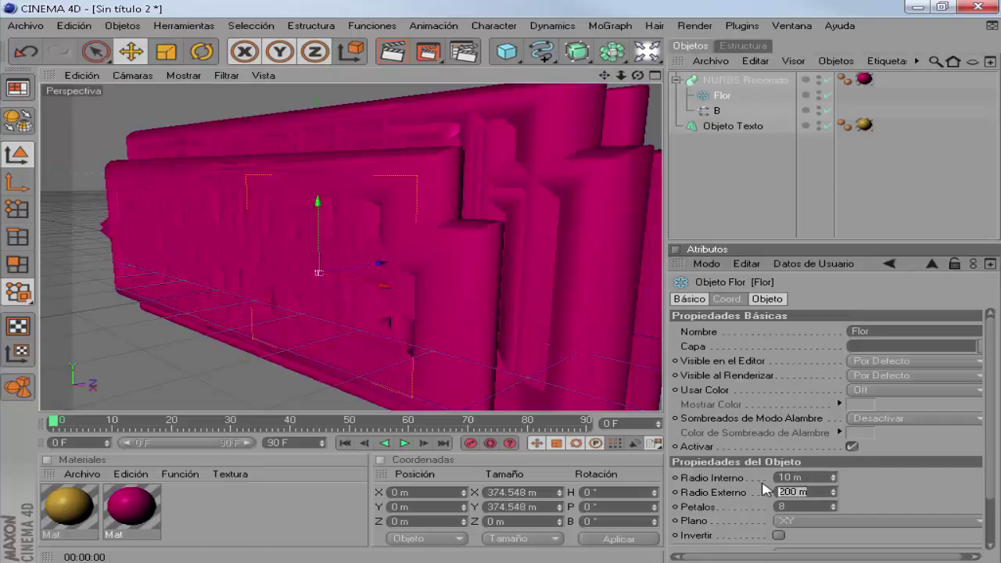
left_click(463, 256)
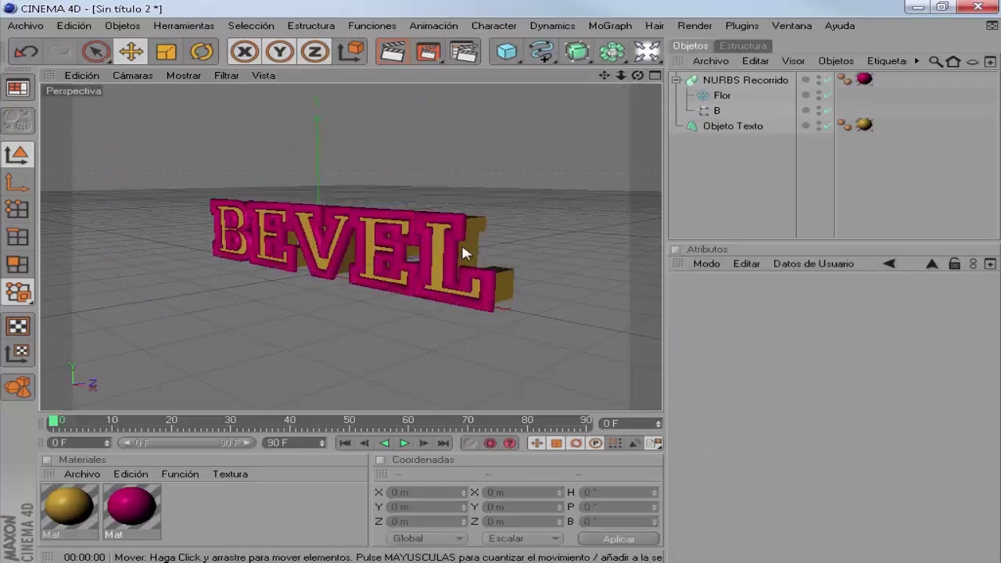
scroll(463, 256, "up", 3)
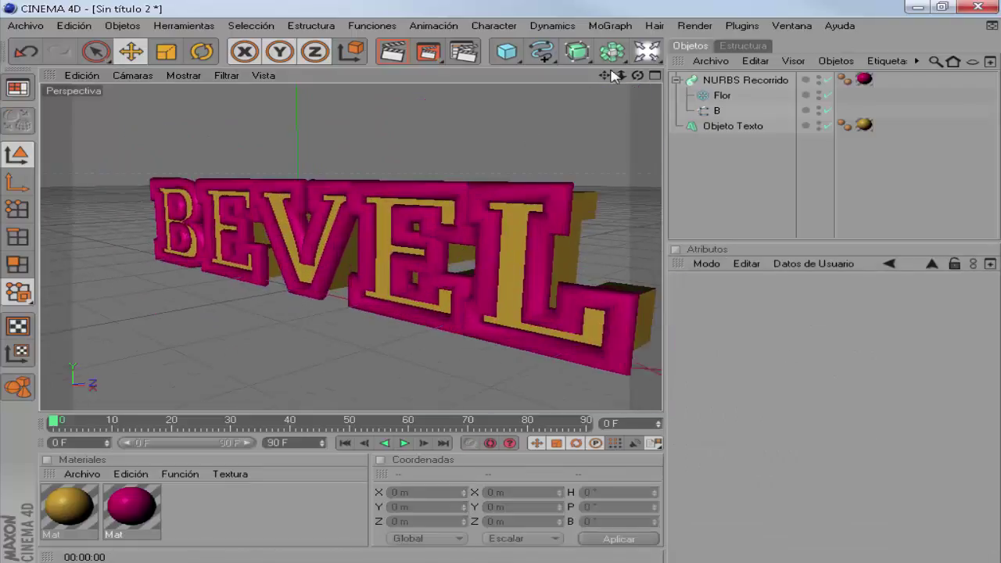
mouse_move(620, 75)
left_mouse_down()
mouse_move(594, 78)
mouse_move(632, 81)
left_mouse_up()
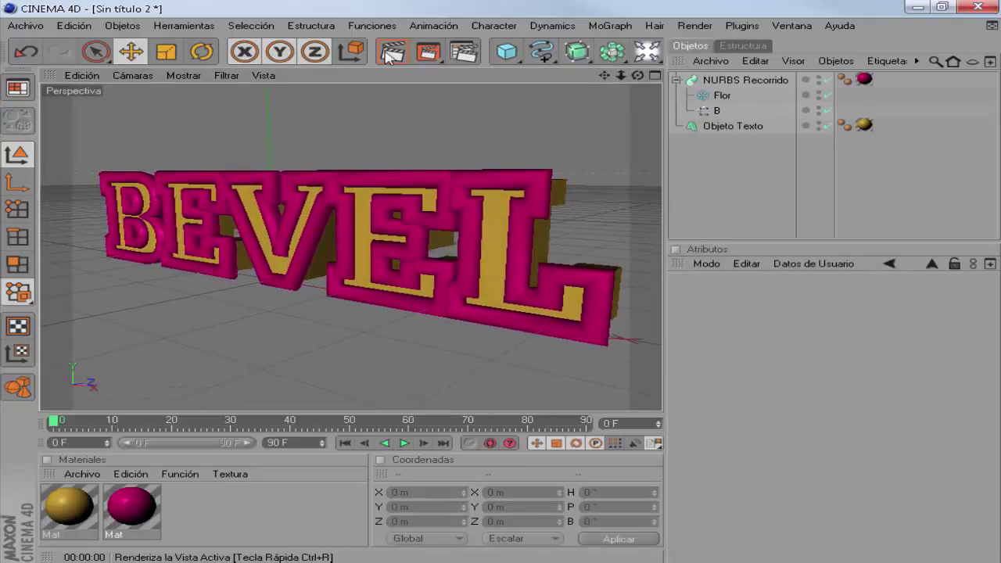
left_click(392, 52)
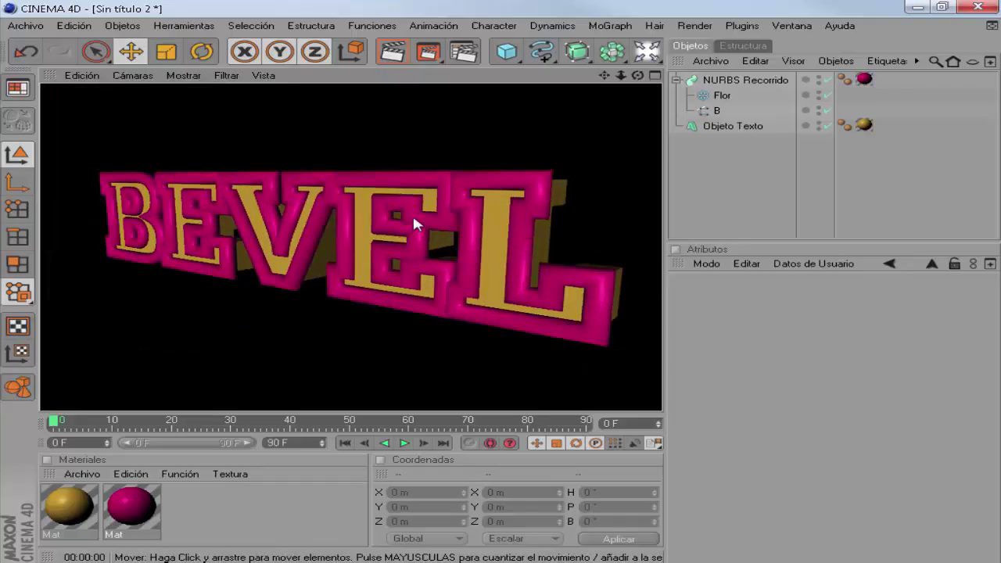
Step: Set Flor to 6 m outer and 5 m inner radius, render, then remove it from the sweep
left_click(719, 96)
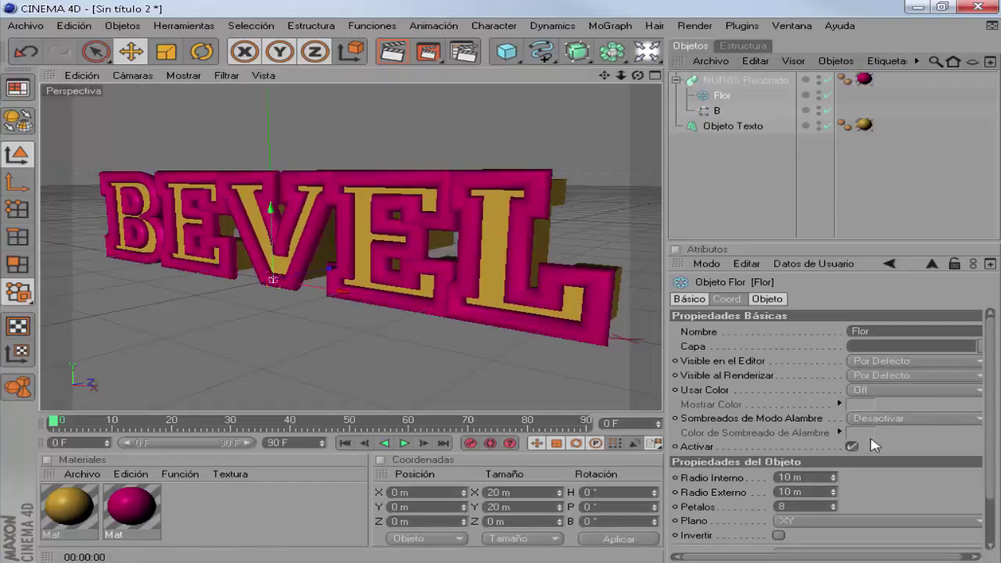
left_click(834, 494)
left_click(834, 495)
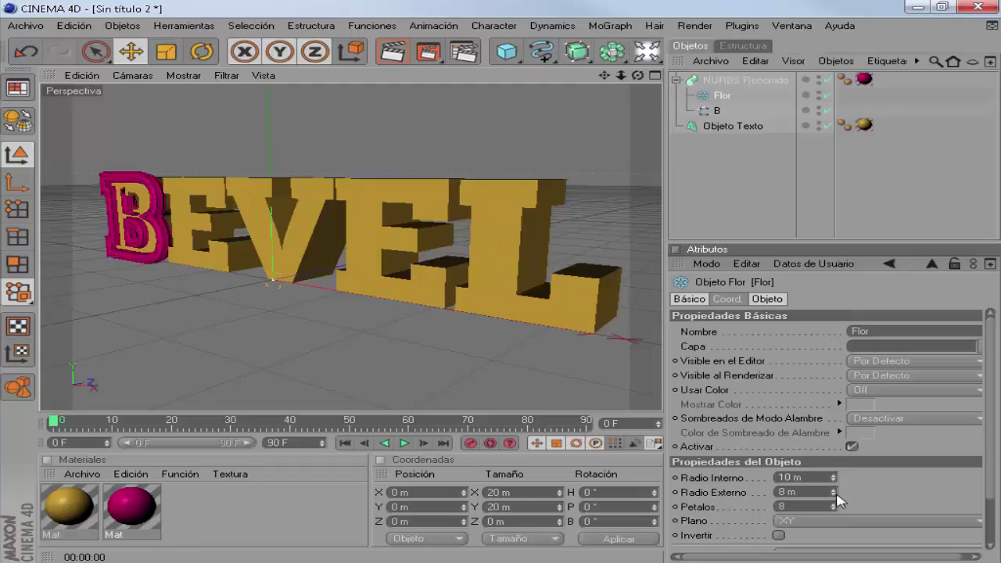
left_click(833, 495)
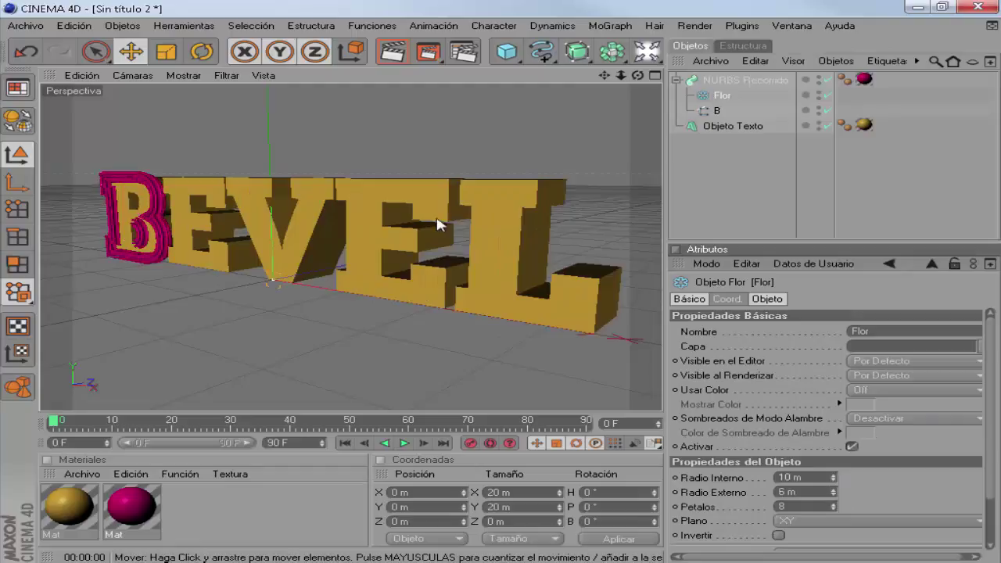
left_click(408, 54)
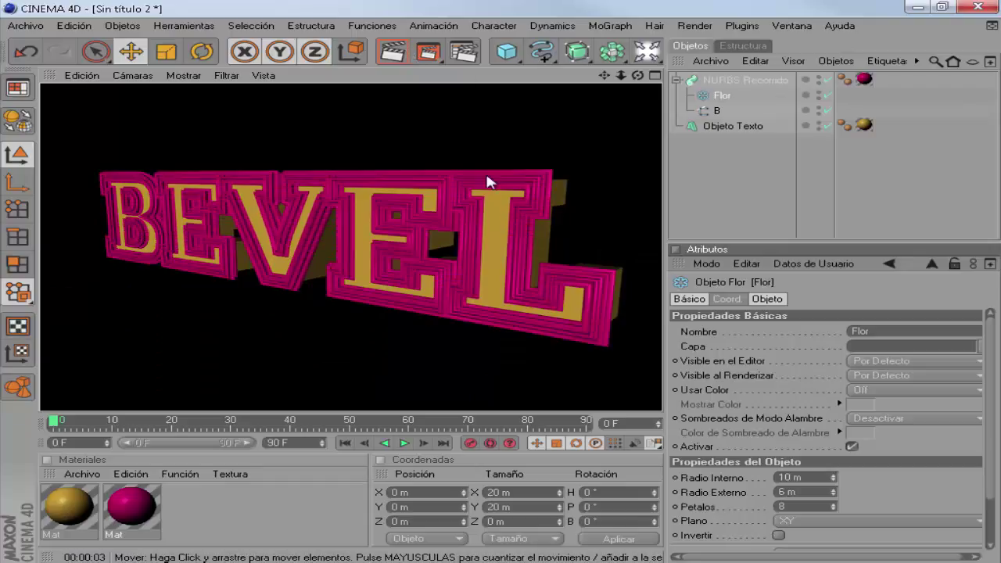
double_click(819, 479)
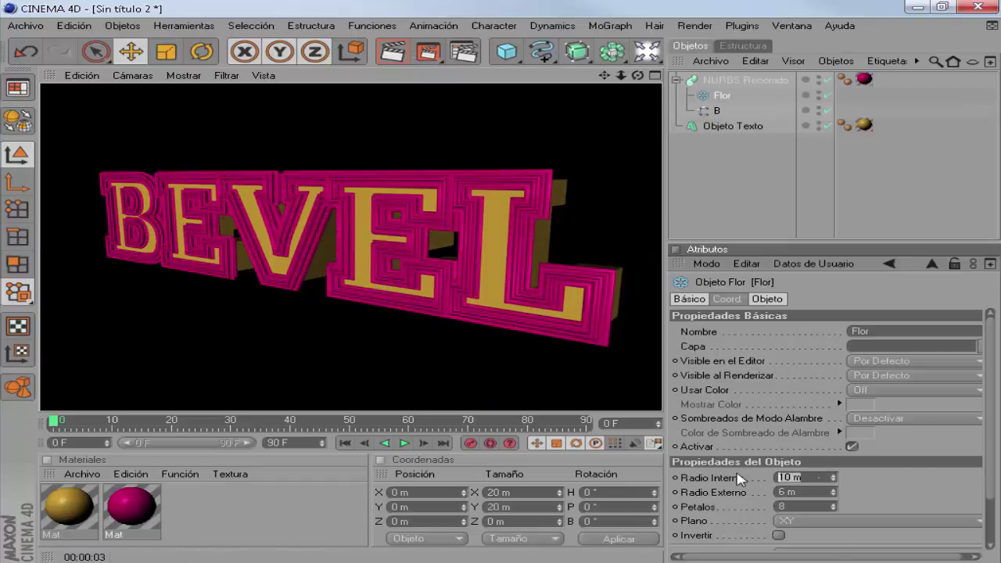
left_click(715, 100)
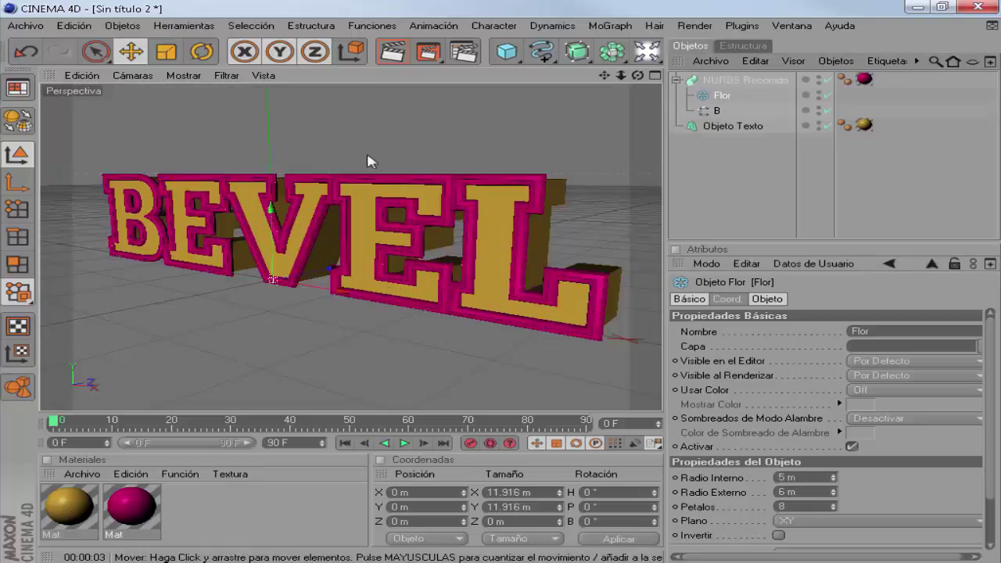
left_click(391, 52)
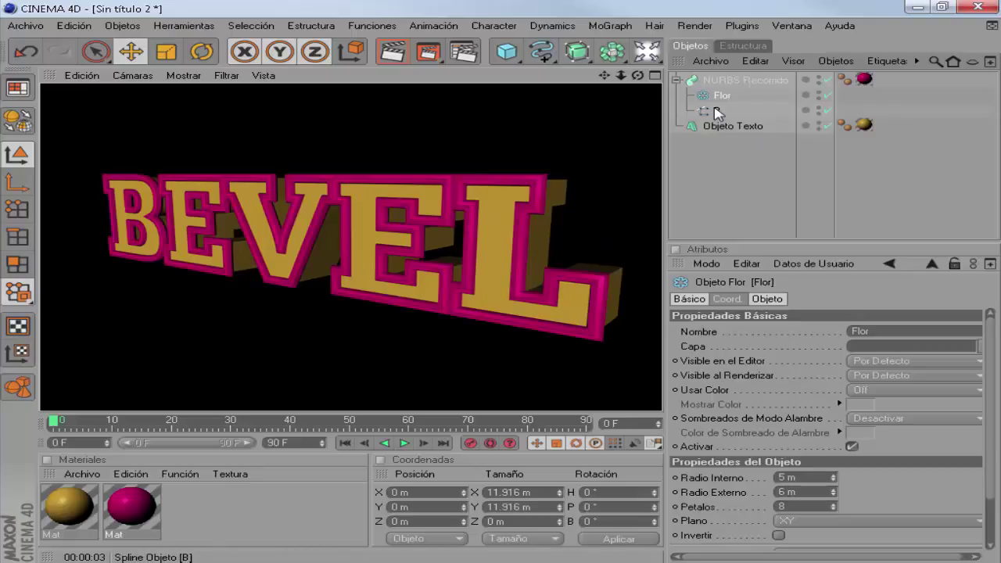
left_click_drag(718, 112, 727, 180)
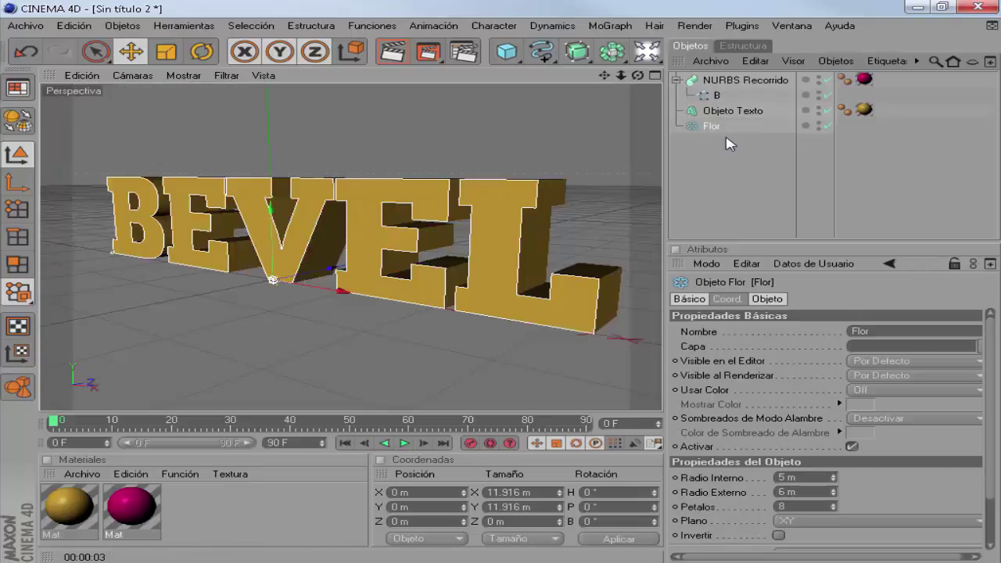
Step: Delete the Flor spline and make a new n-Lados spline the sweep's profile
key("Delete")
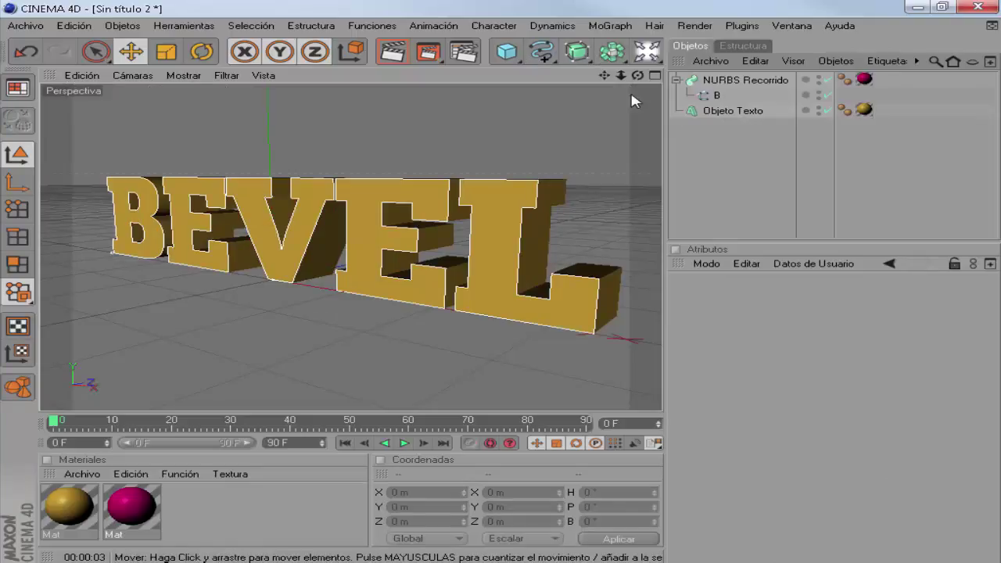
left_click(715, 95)
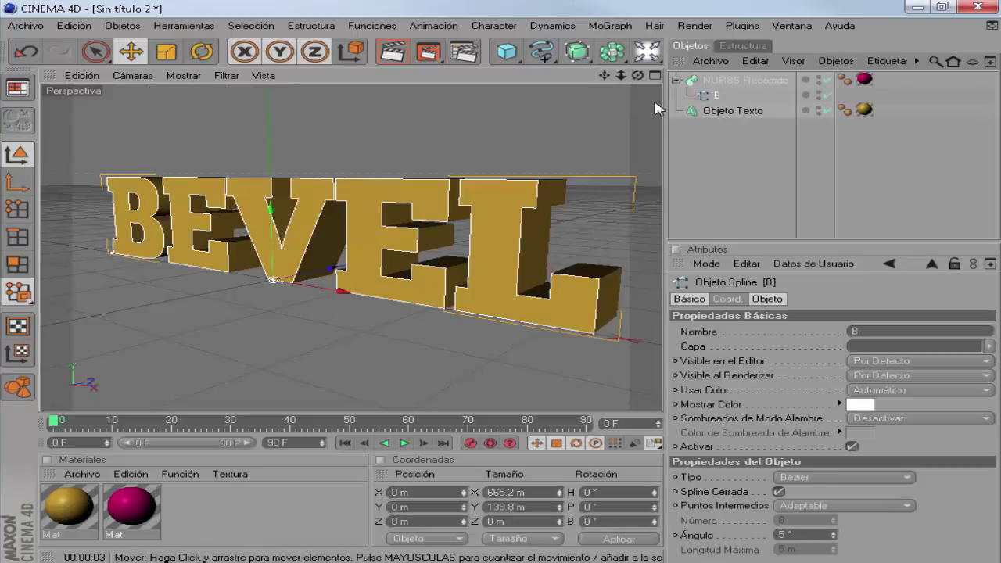
left_click(541, 53)
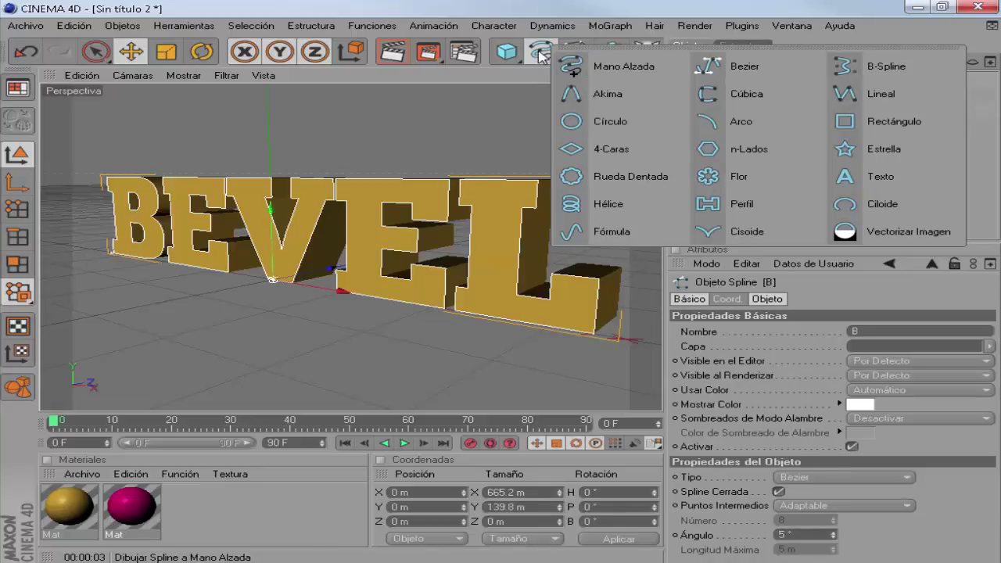
left_click(731, 148)
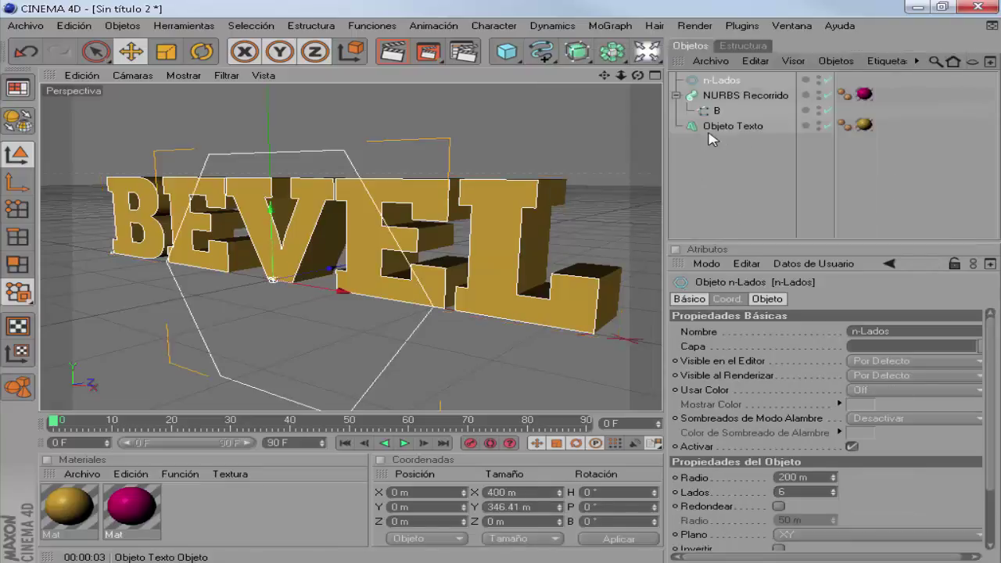
left_click_drag(732, 80, 737, 110)
scroll(521, 180, "down", 3)
scroll(521, 180, "down", 5)
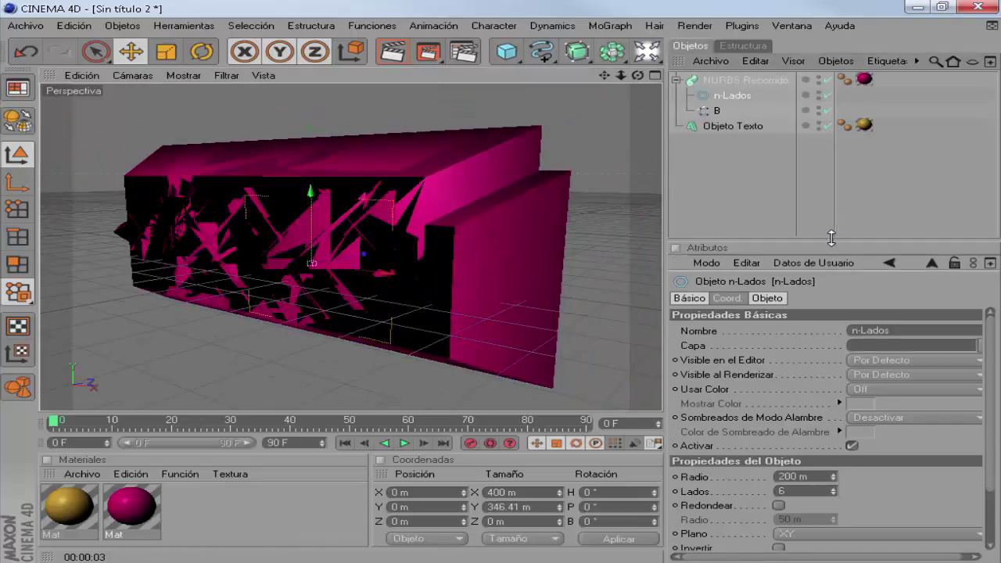
Step: Give the n-Lados profile a 5 m radius and 11 sides, then render
left_click_drag(829, 239, 834, 166)
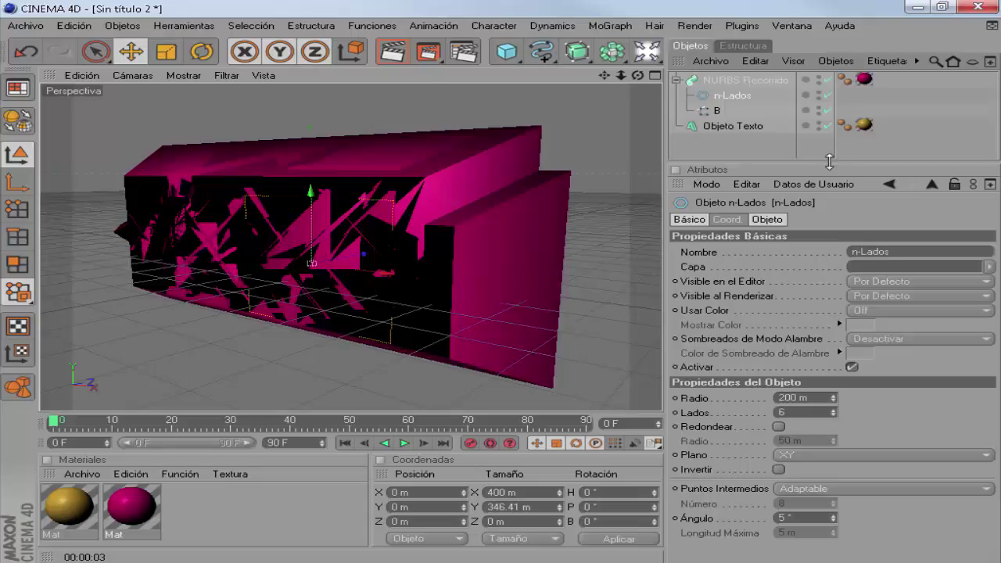
left_click(819, 396)
type("1")
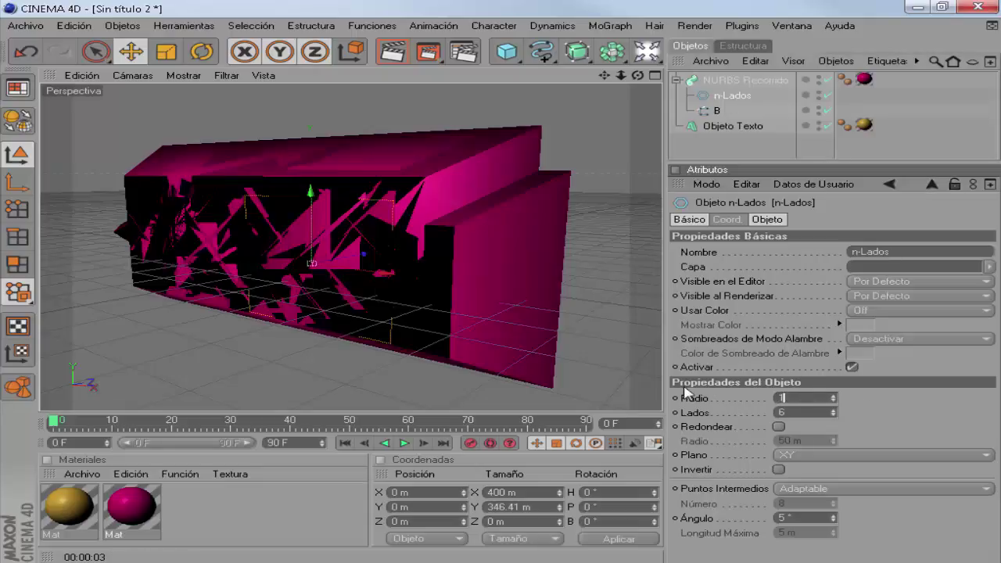
scroll(412, 253, "up", 2)
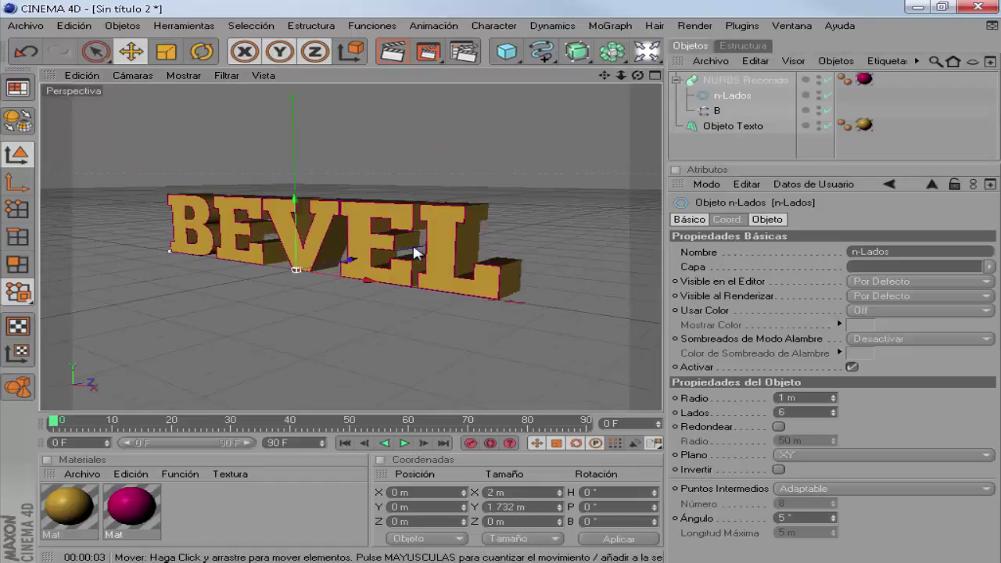
scroll(412, 253, "up", 3)
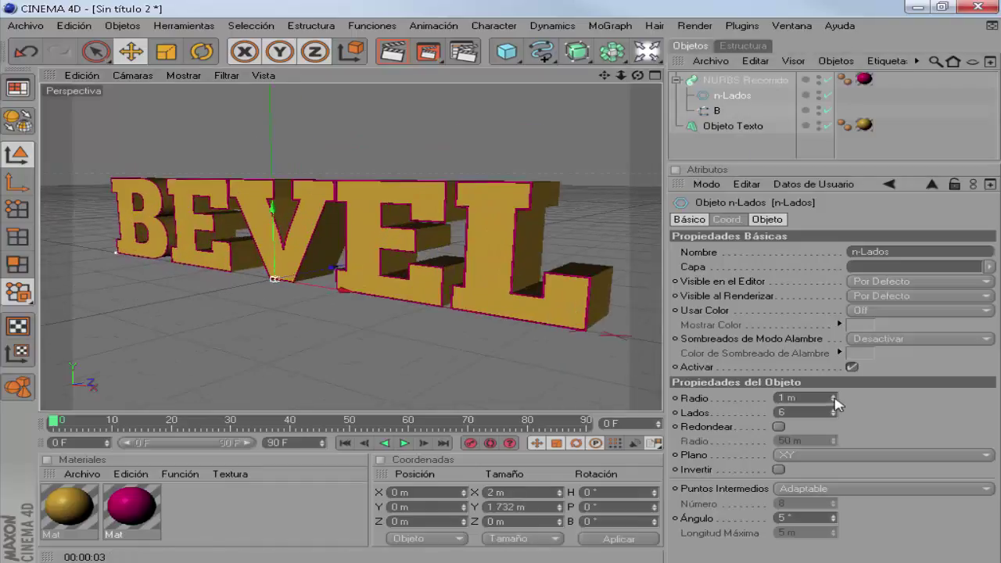
left_click_drag(833, 397, 834, 406)
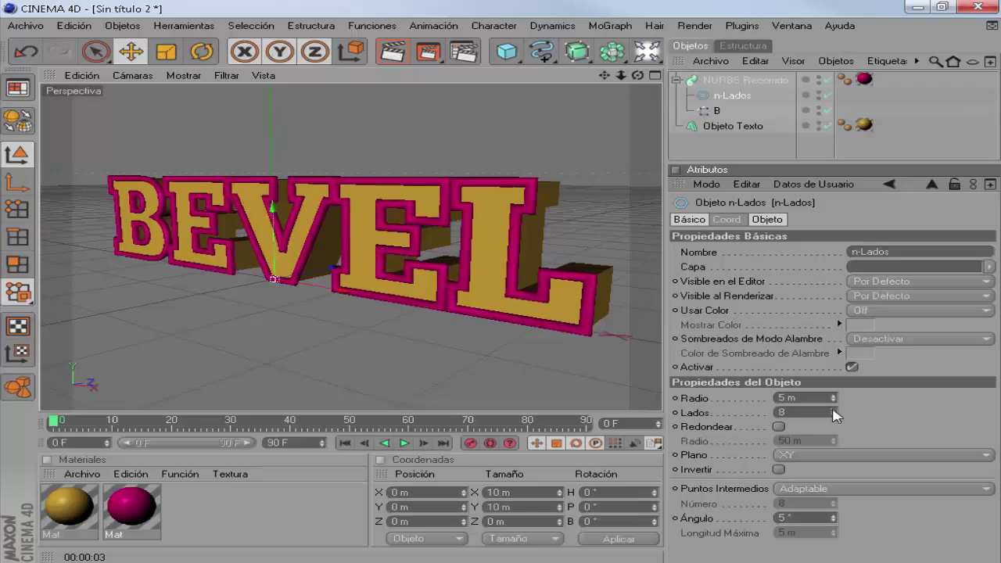
mouse_move(591, 356)
left_mouse_down("alt")
mouse_move(421, 250)
mouse_move(384, 170)
left_mouse_up("alt")
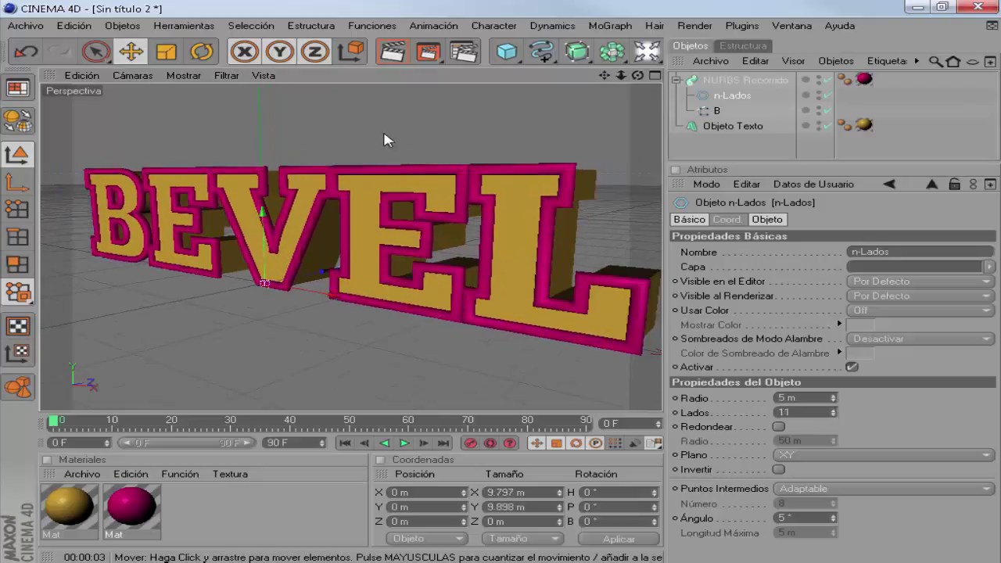
left_click(391, 51)
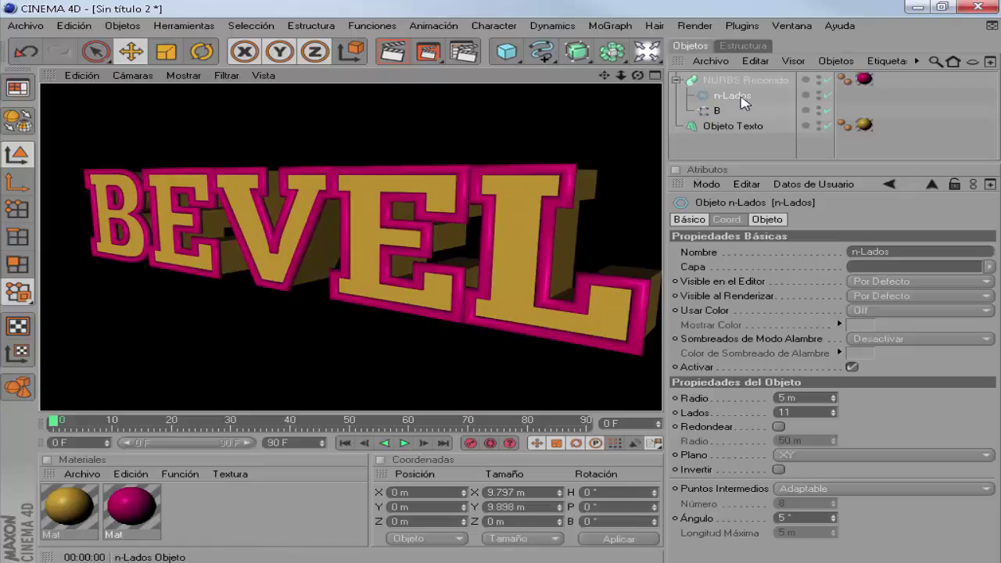
Step: Move the n-Lados spline out of NURBS Recorrido
left_click_drag(762, 164, 750, 279)
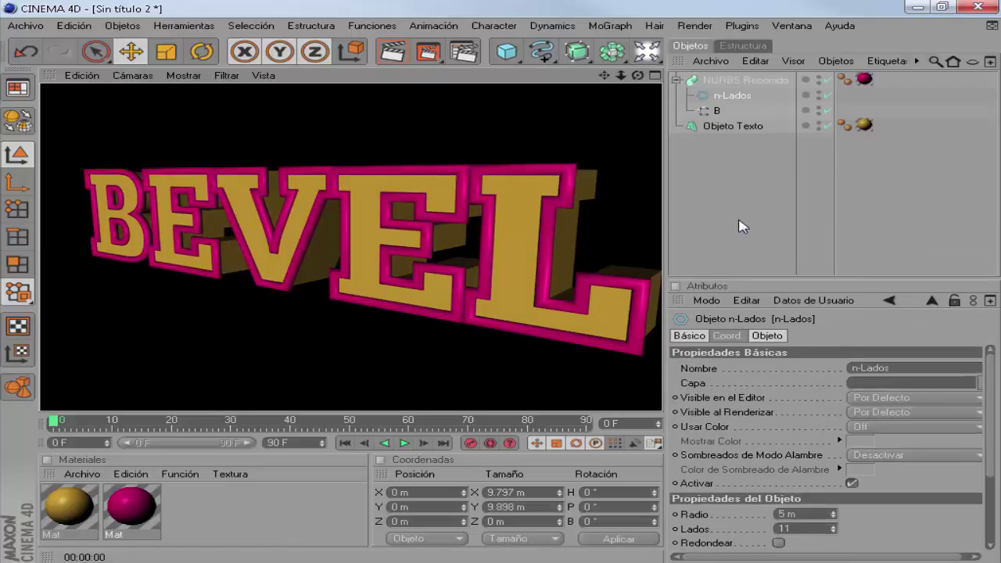
left_click(738, 196)
left_click_drag(739, 101, 738, 213)
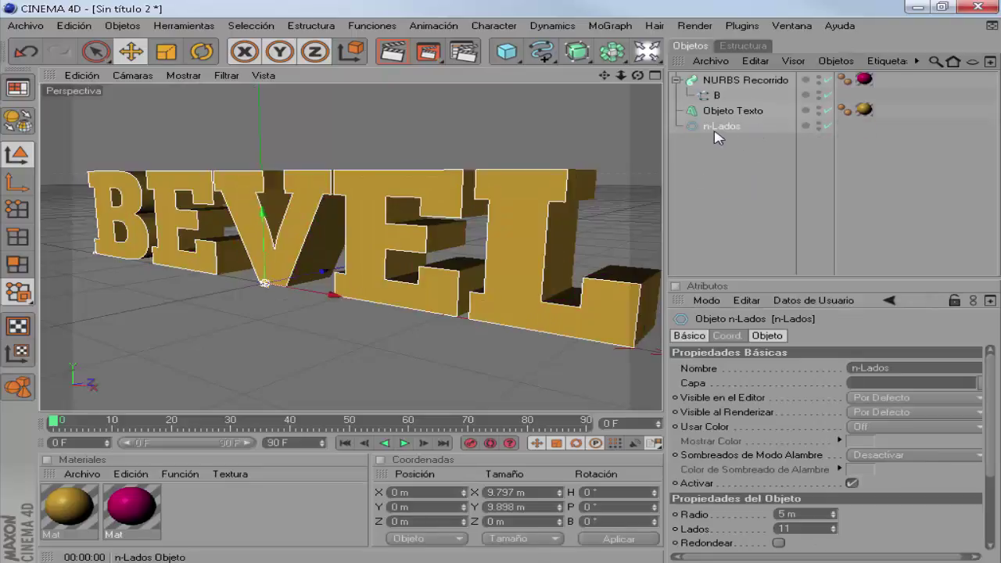
Step: Delete the n-Lados spline and toggle visibility of Objeto Texto and spline B
key("Delete")
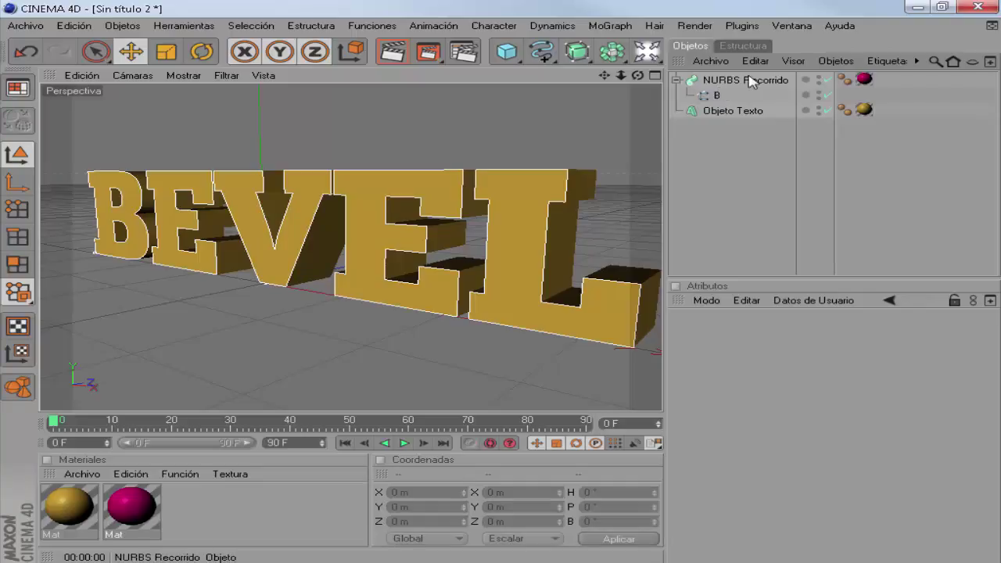
left_click(725, 110)
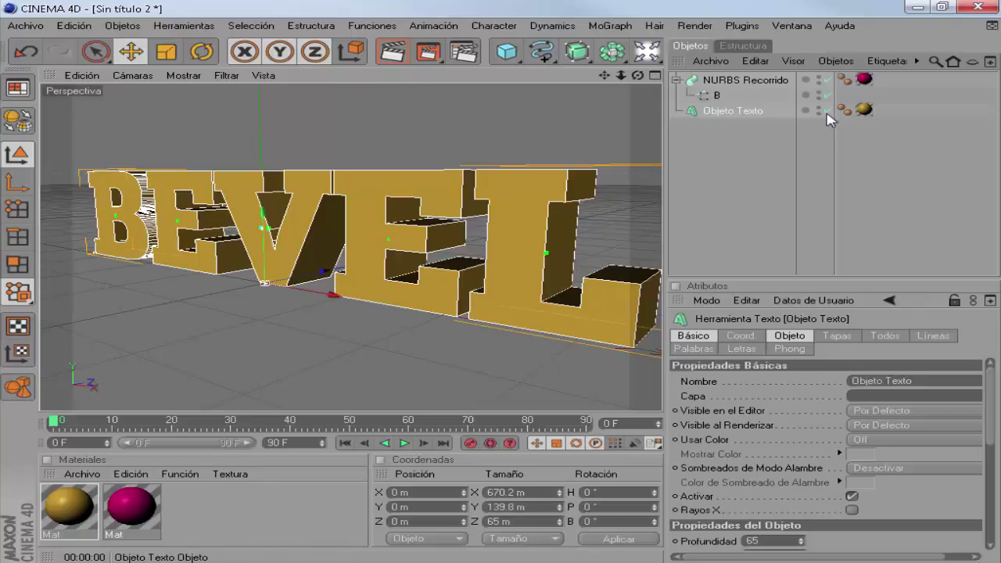
left_click(827, 111)
left_click(827, 95)
left_click(827, 96)
left_click(740, 95)
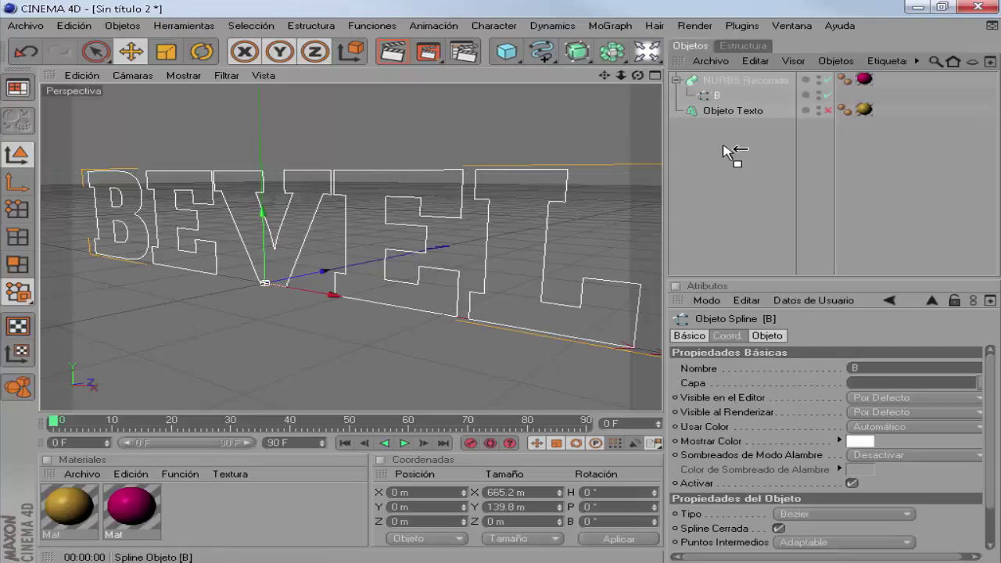
Step: Move spline B out, delete NURBS Recorrido, and place Objeto Texto below B
left_click_drag(713, 97, 727, 152)
left_click(743, 81)
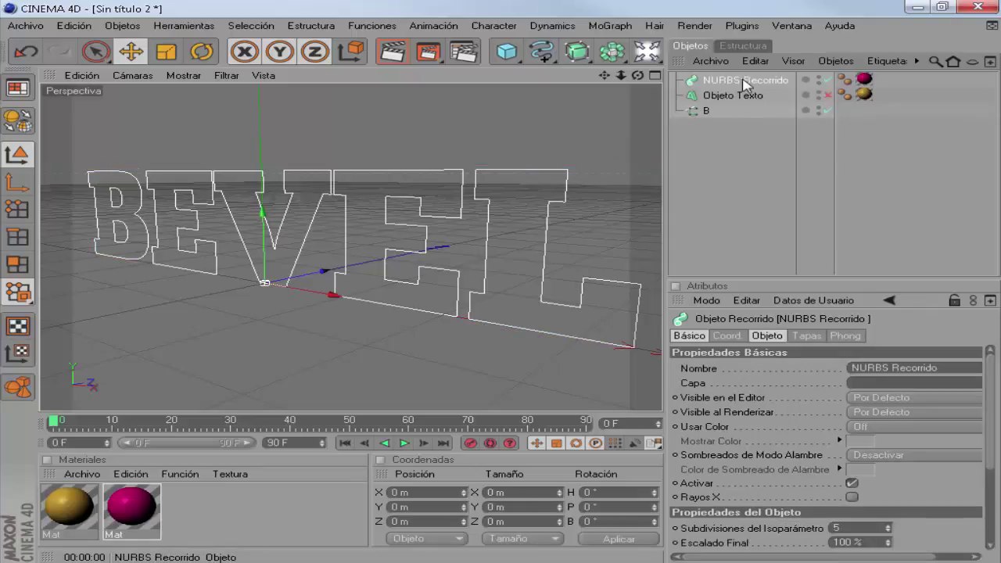
key("Delete")
left_click_drag(723, 87, 717, 116)
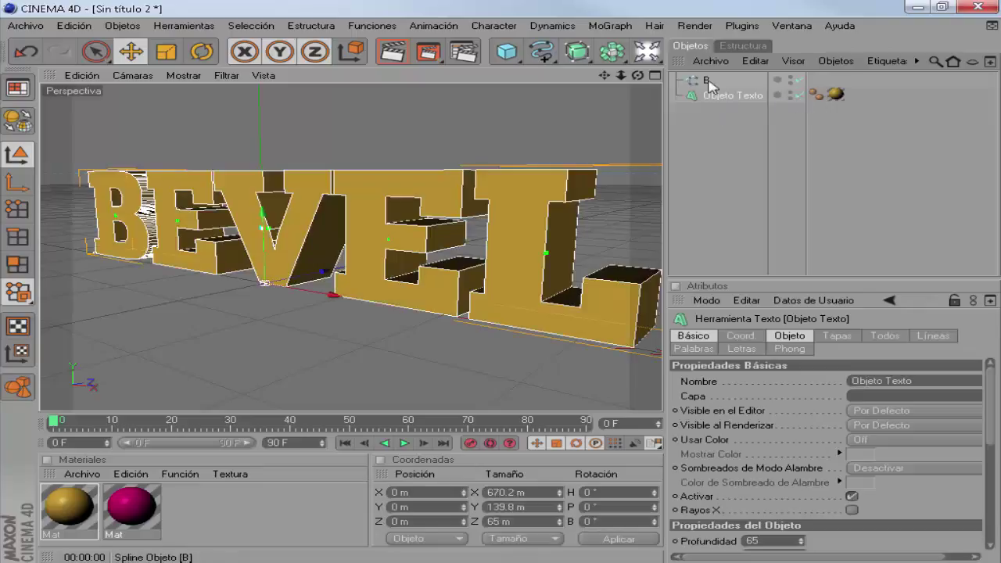
left_click(708, 81)
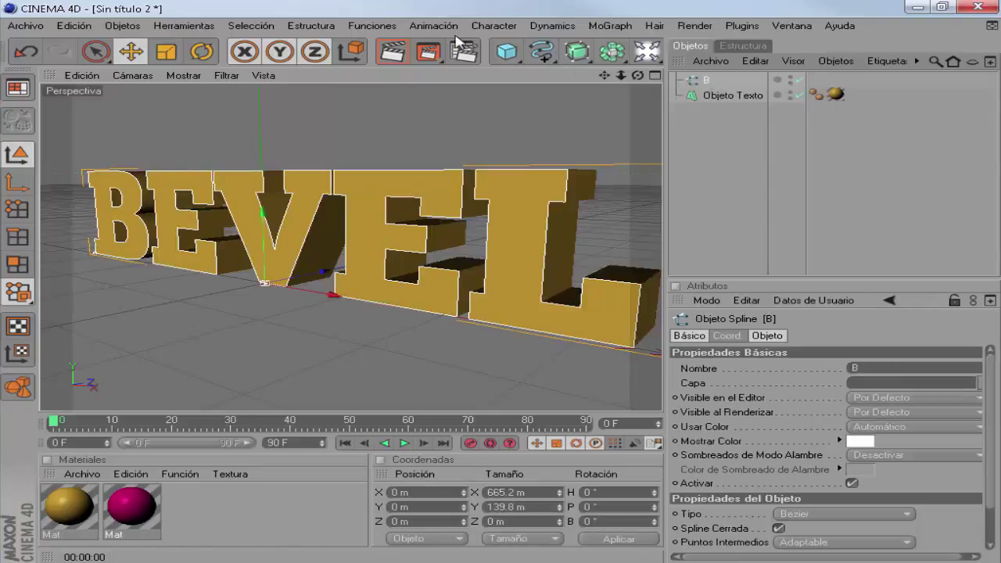
Step: Add a Perfil spline of Figura H type, 200 m tall by 100 m wide
left_click(540, 53)
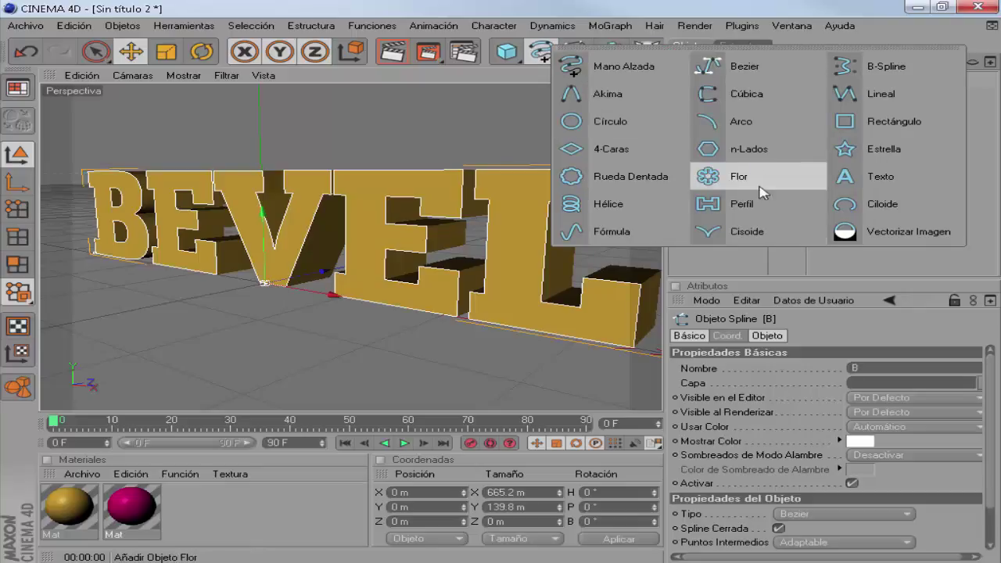
left_click(771, 211)
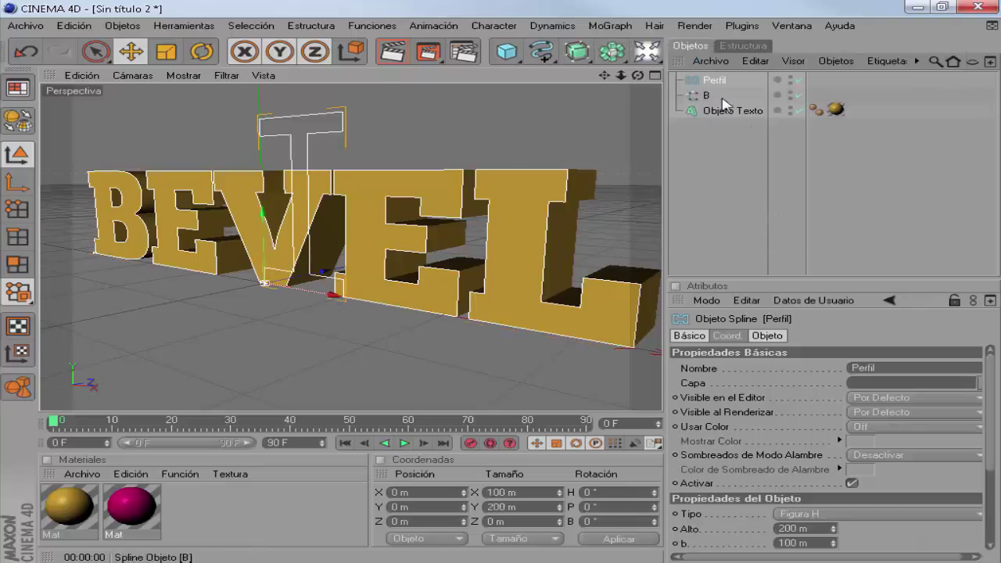
left_click(588, 55)
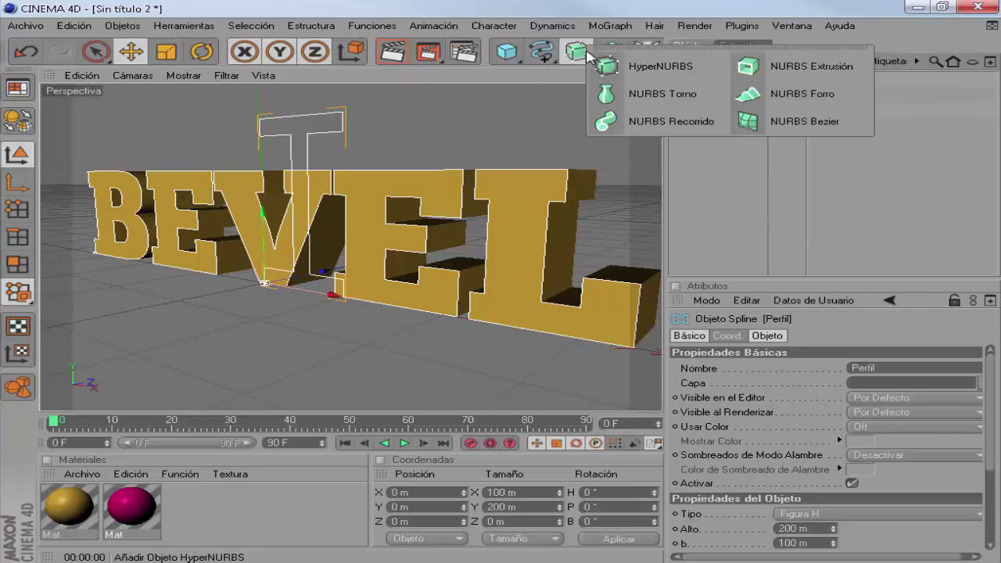
Step: Create a NURBS Recorrido containing Perfil and spline B, then select Perfil
left_click(671, 120)
mouse_move(881, 94)
left_mouse_down()
mouse_move(733, 109)
mouse_move(731, 81)
left_mouse_up()
scroll(442, 154, "down", 3)
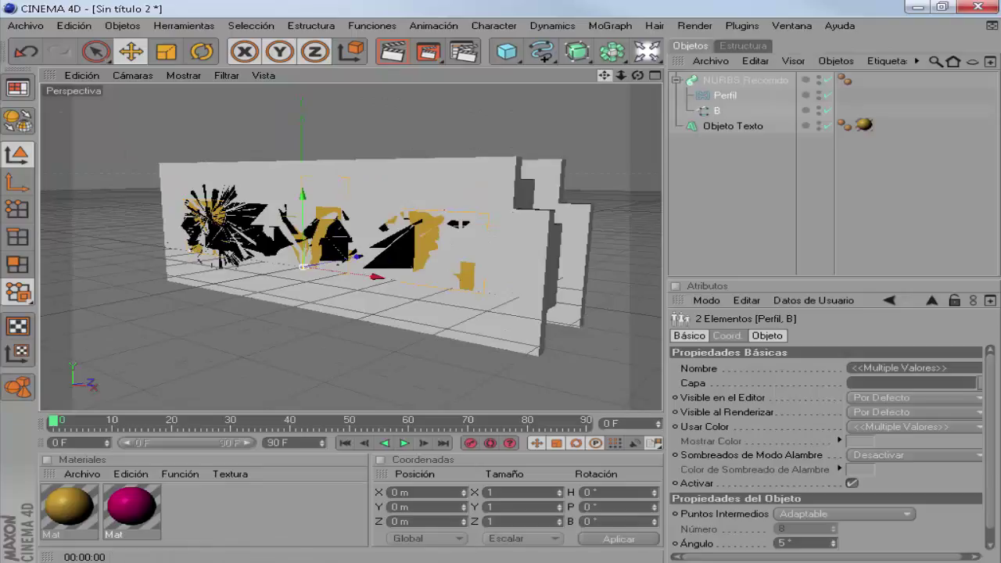
left_click_drag(603, 75, 617, 77)
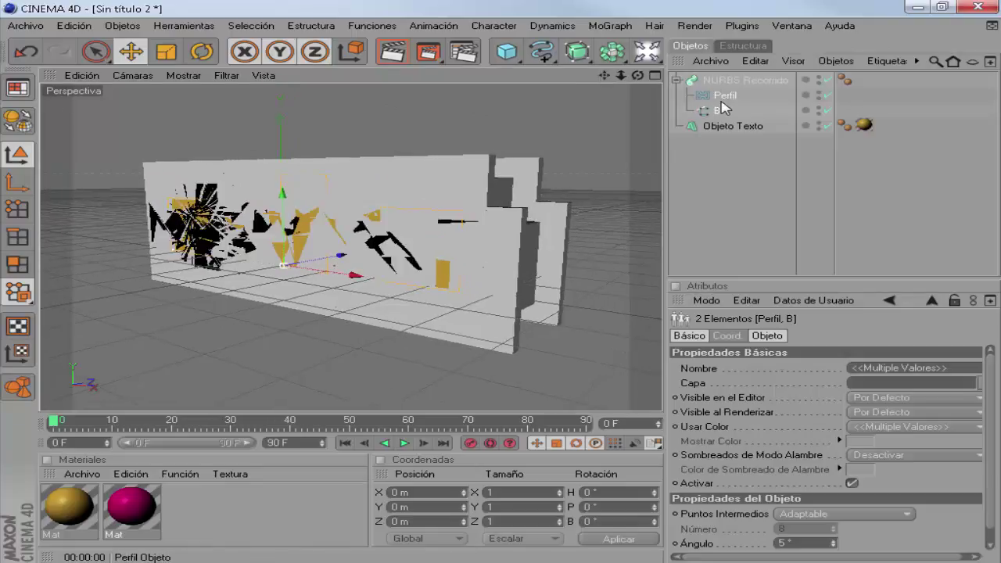
left_click(724, 96)
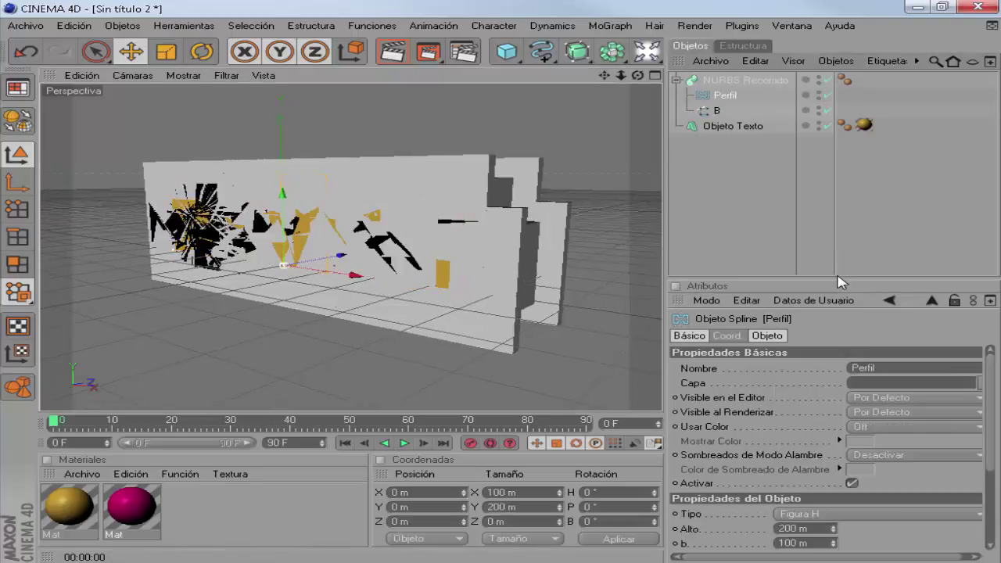
left_click_drag(838, 282, 838, 172)
Step: Set the Perfil height to 10 m and b, s and t to 5 m
left_click(816, 413)
type("1")
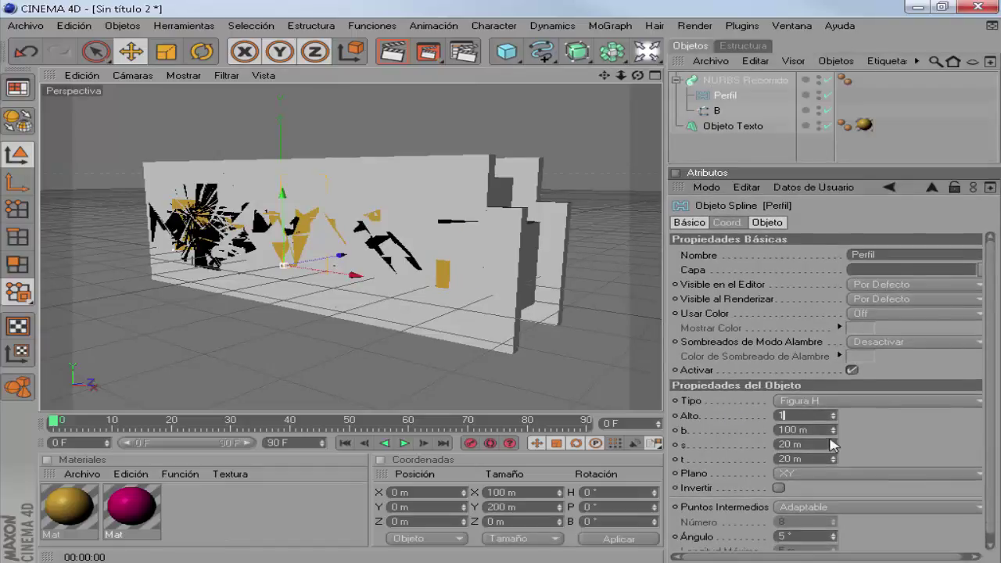
left_click(823, 430)
type("5")
left_click(813, 445)
type("5")
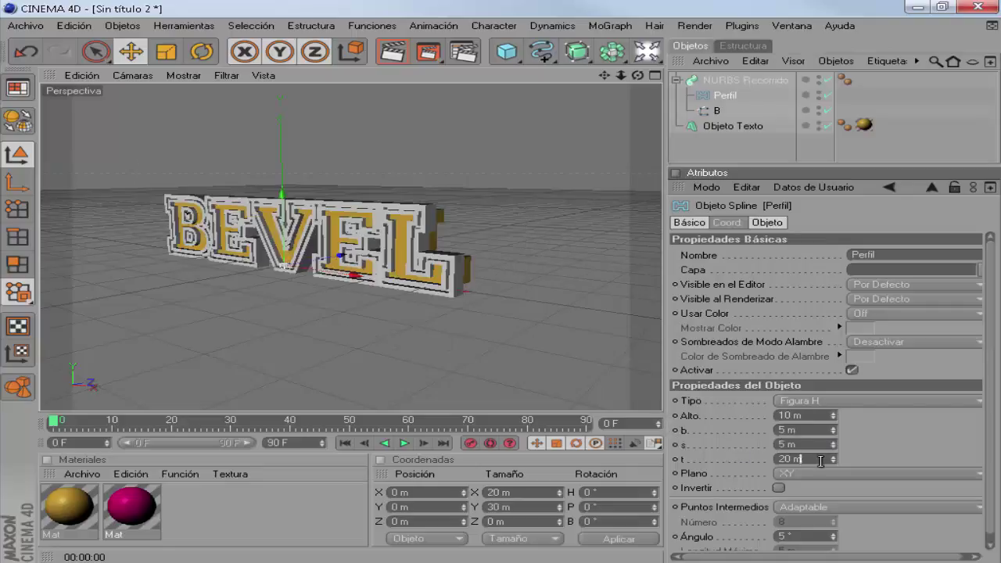
left_click(813, 459)
type("5")
scroll(509, 313, "up", 3)
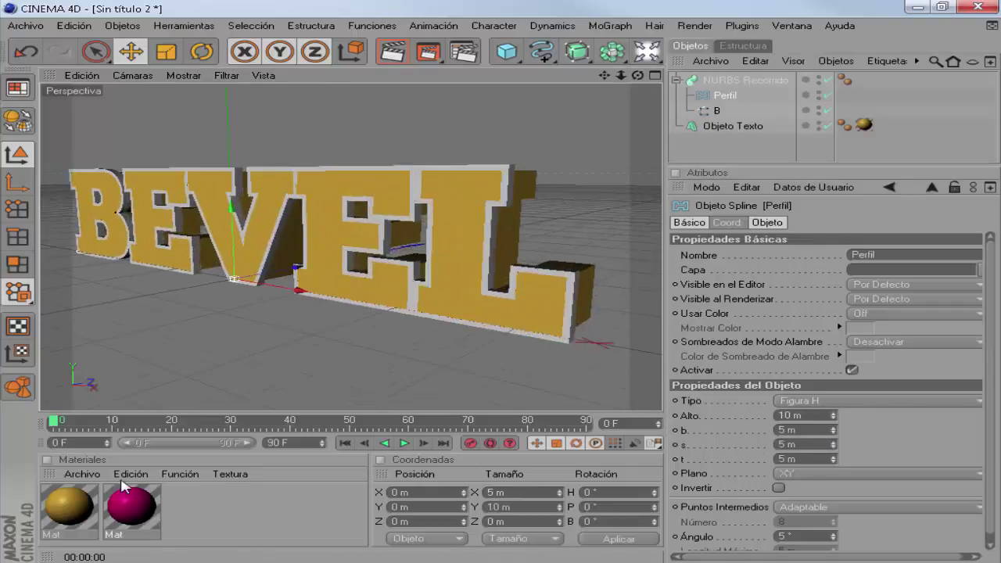
Step: Apply the magenta material to NURBS Recorrido, render, and orbit around the text
left_click_drag(131, 507, 743, 80)
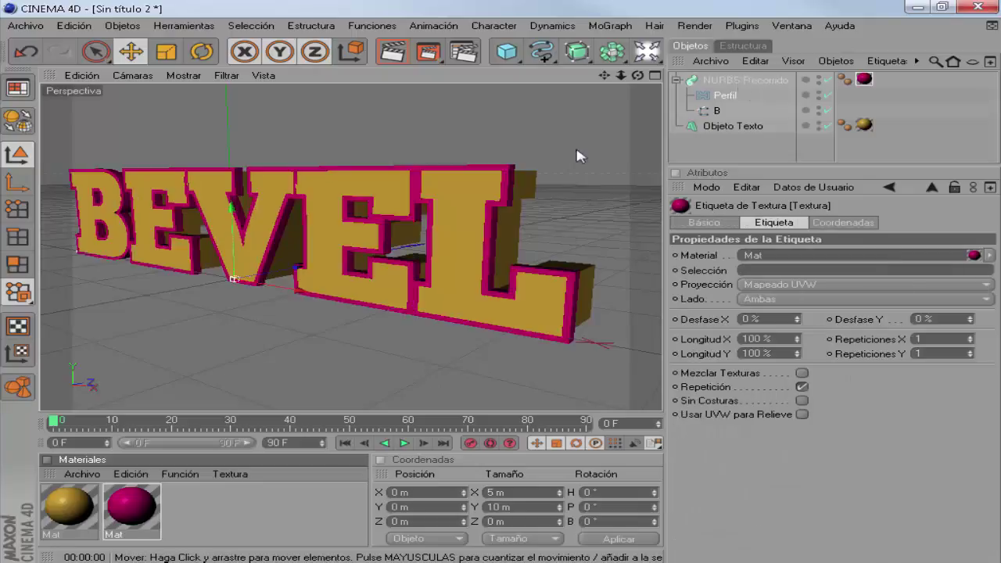
scroll(476, 190, "up", 2)
left_click(393, 59)
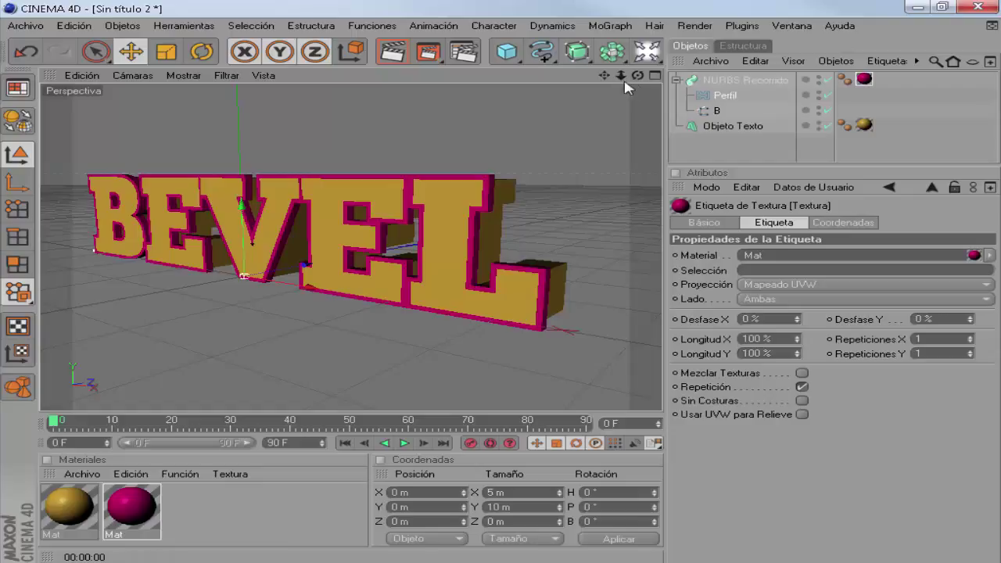
left_click_drag(637, 75, 548, 86)
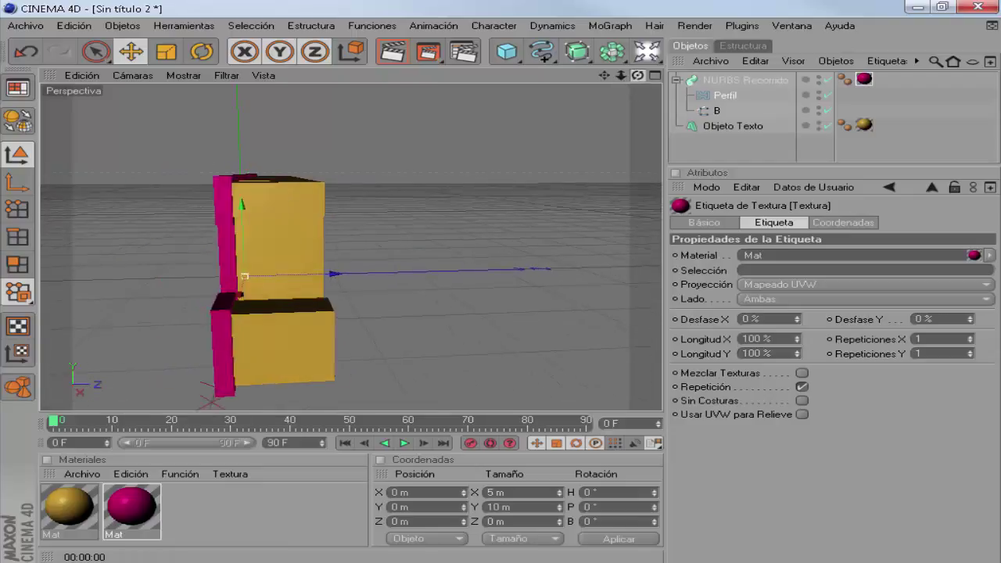
left_click_drag(637, 75, 708, 102)
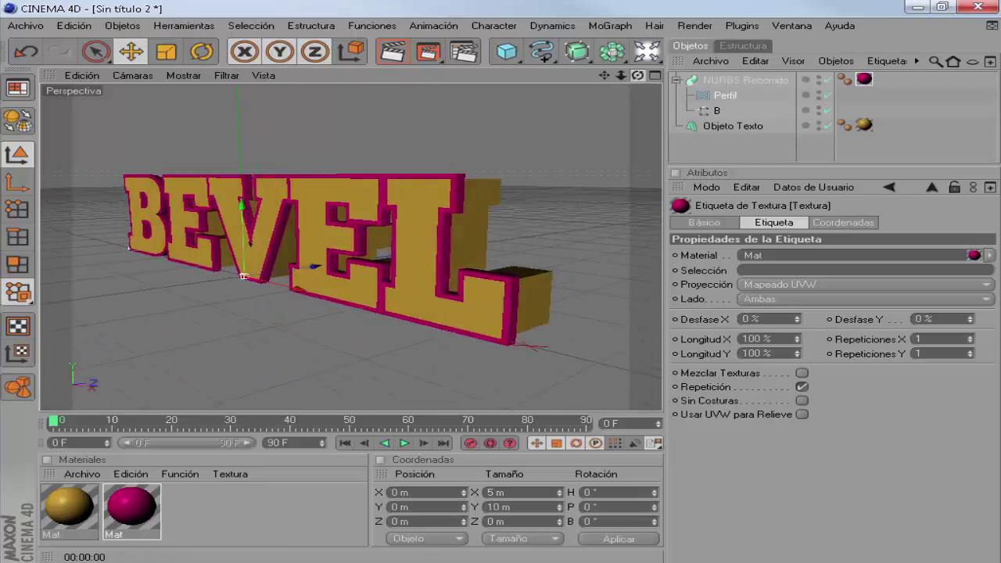
Step: Raise the Perfil height to 11 m and b to 7 m, then render
left_click(729, 94)
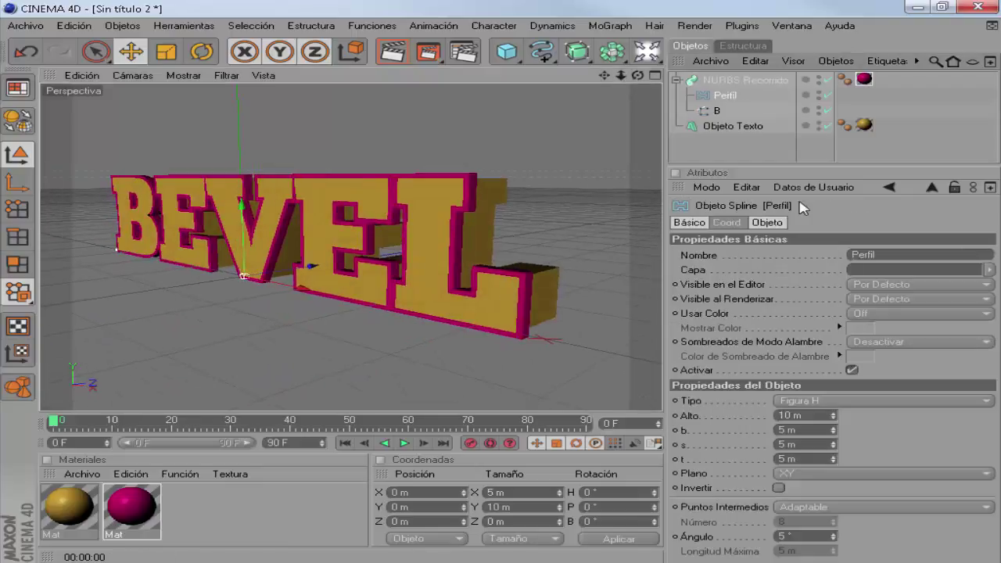
left_click(833, 412)
left_click(833, 427)
left_click(833, 427)
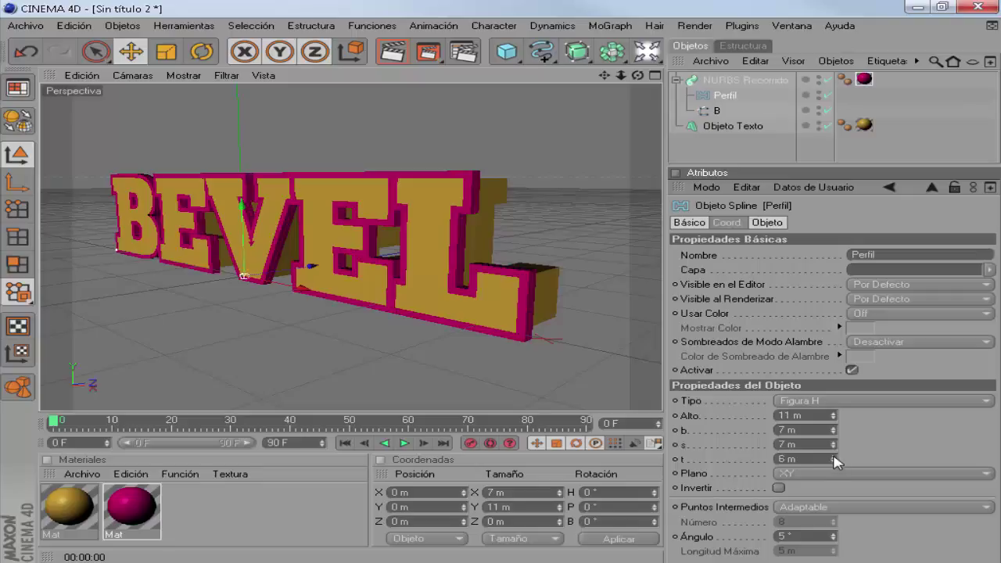
left_click(391, 52)
mouse_move(637, 75)
left_mouse_down()
mouse_move(595, 78)
mouse_move(639, 83)
left_mouse_up()
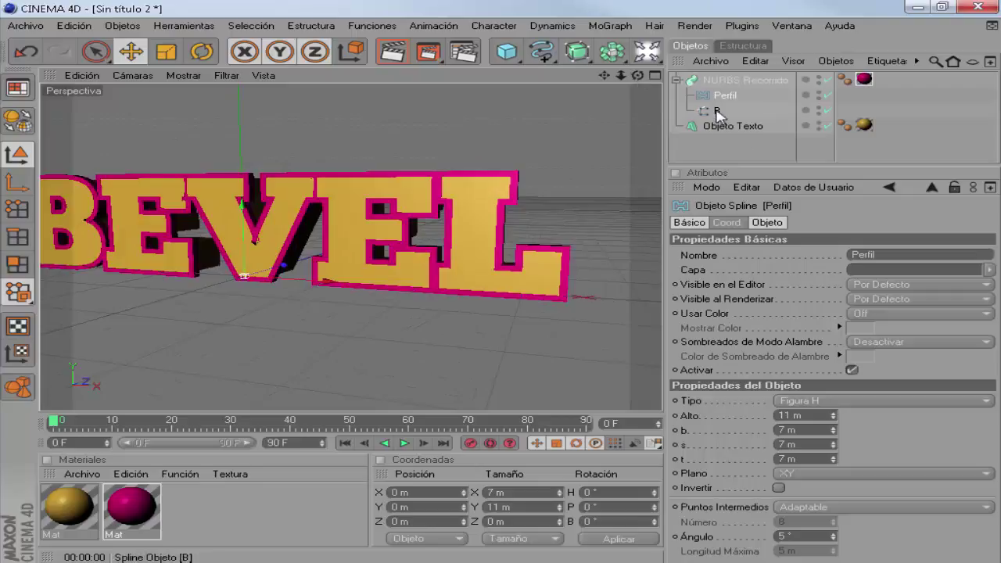
Step: Move Perfil out of NURBS Recorrido and delete it
left_click_drag(724, 95, 727, 132)
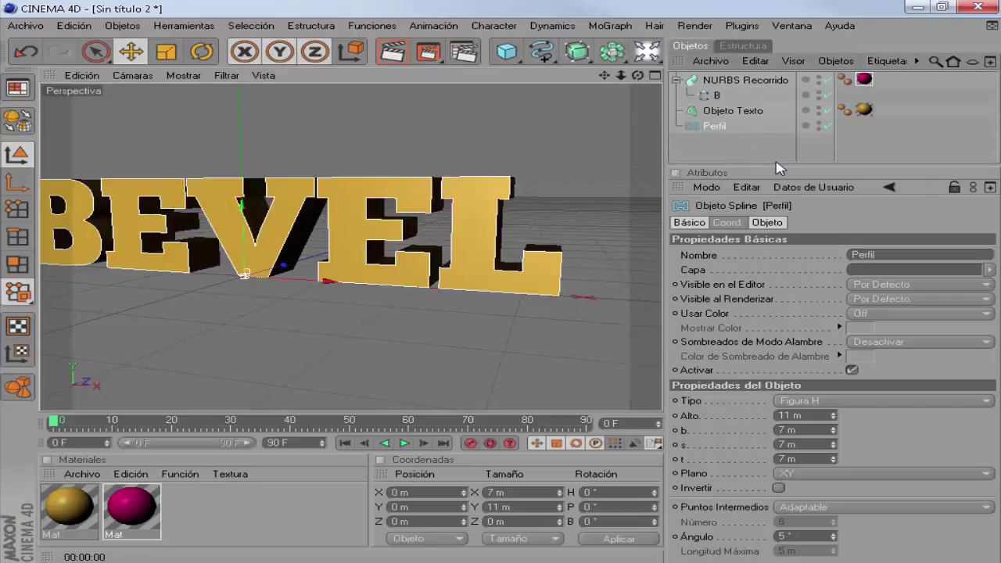
left_click_drag(788, 166, 758, 283)
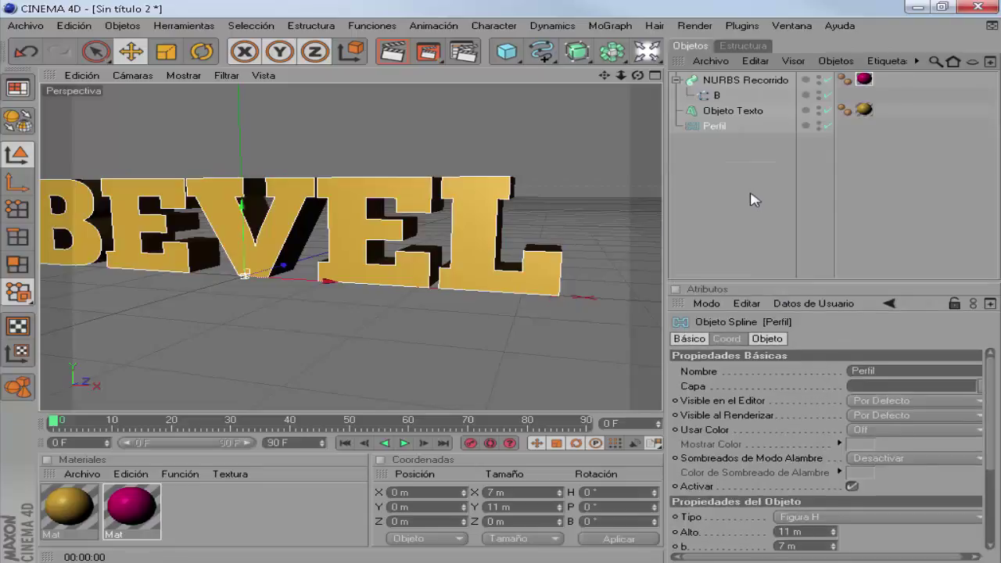
key("Delete")
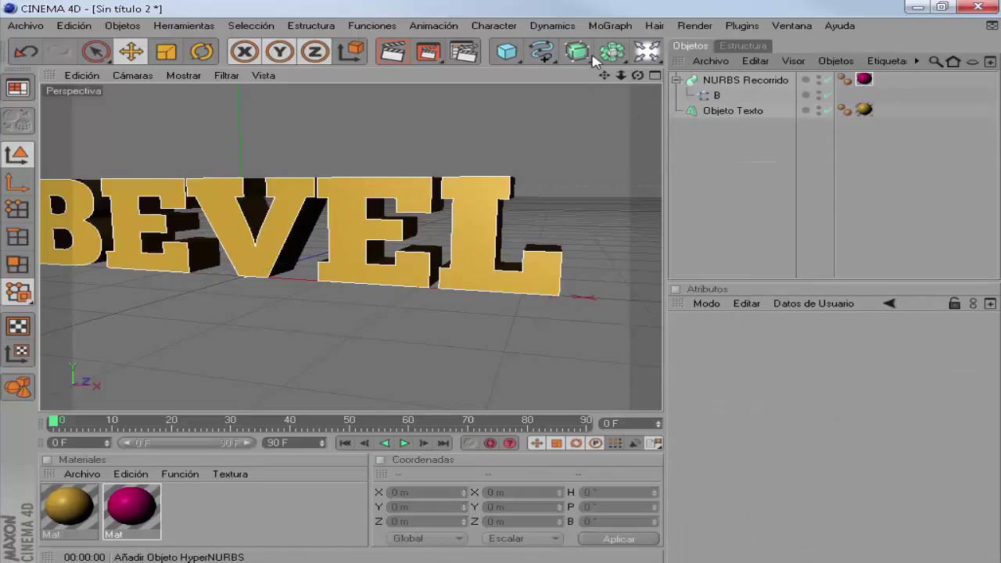
Step: Add an Estrella spline and make it the sweep's profile
left_click(539, 52)
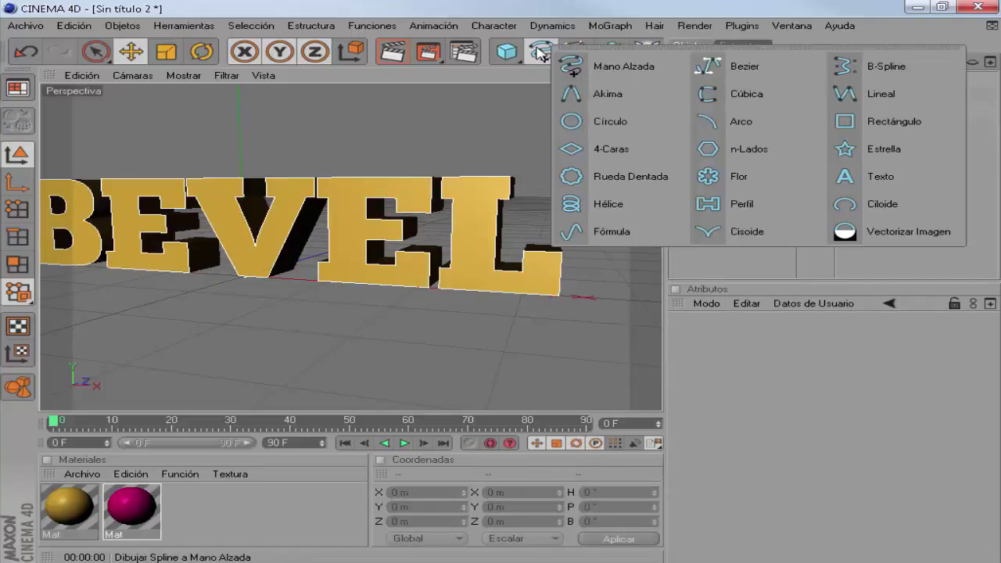
left_click(868, 148)
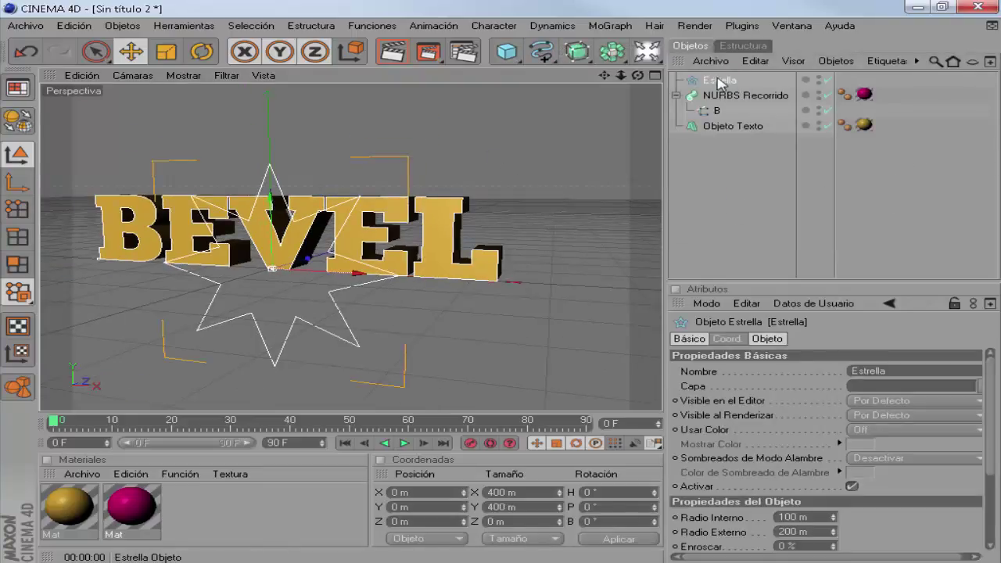
mouse_move(719, 81)
left_mouse_down()
mouse_move(725, 135)
mouse_move(735, 86)
left_mouse_up()
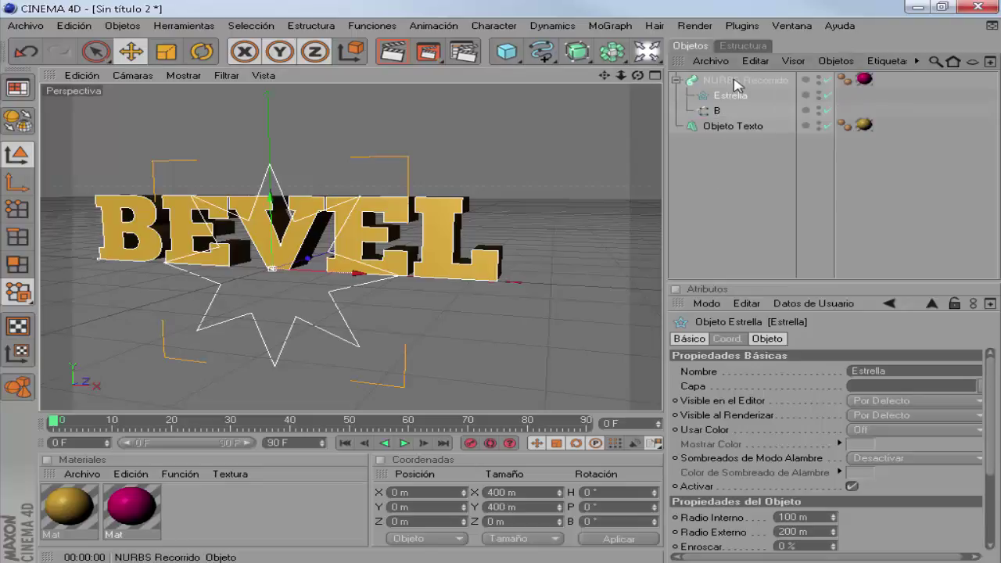
scroll(482, 190, "down", 5)
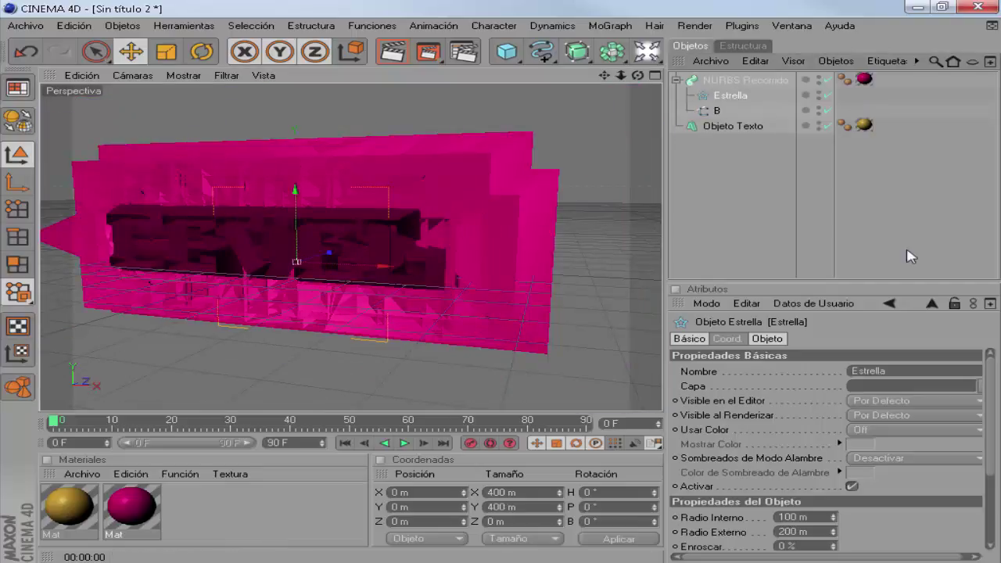
Step: Set the Estrella star profile to a 10 m inner radius and 8 m outer radius
left_click_drag(823, 281, 859, 180)
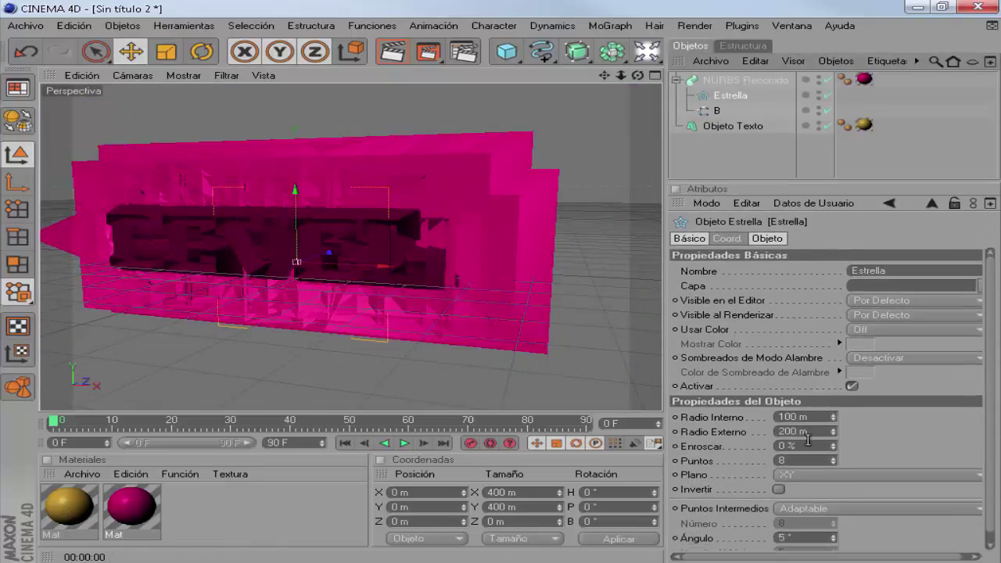
left_click(774, 417)
type("10")
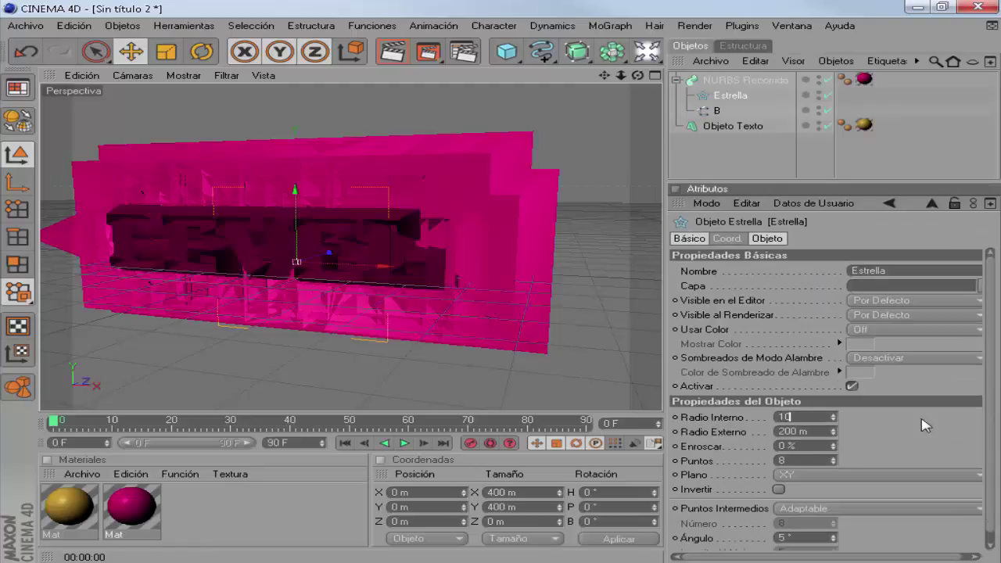
left_click(813, 429)
type("10")
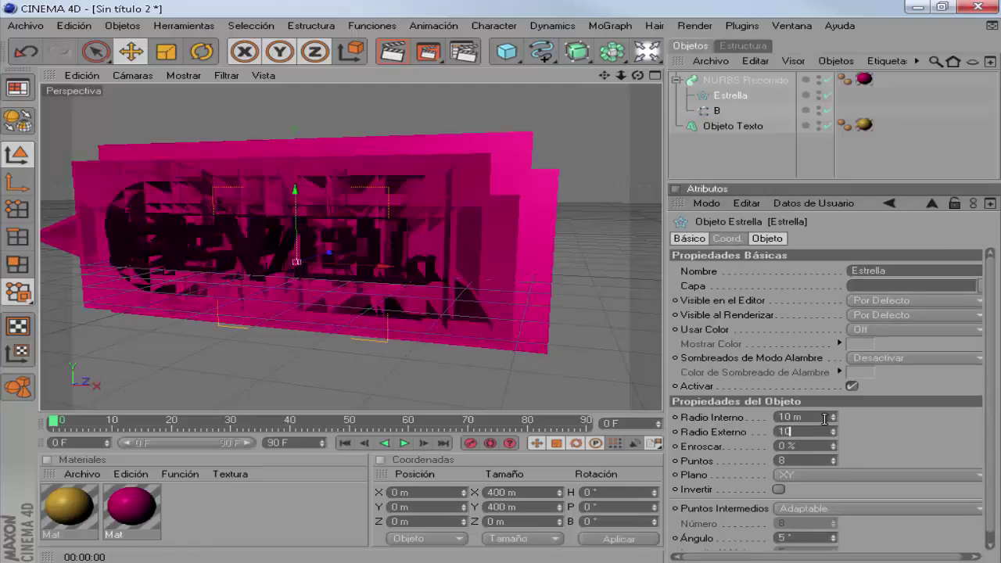
left_click(735, 97)
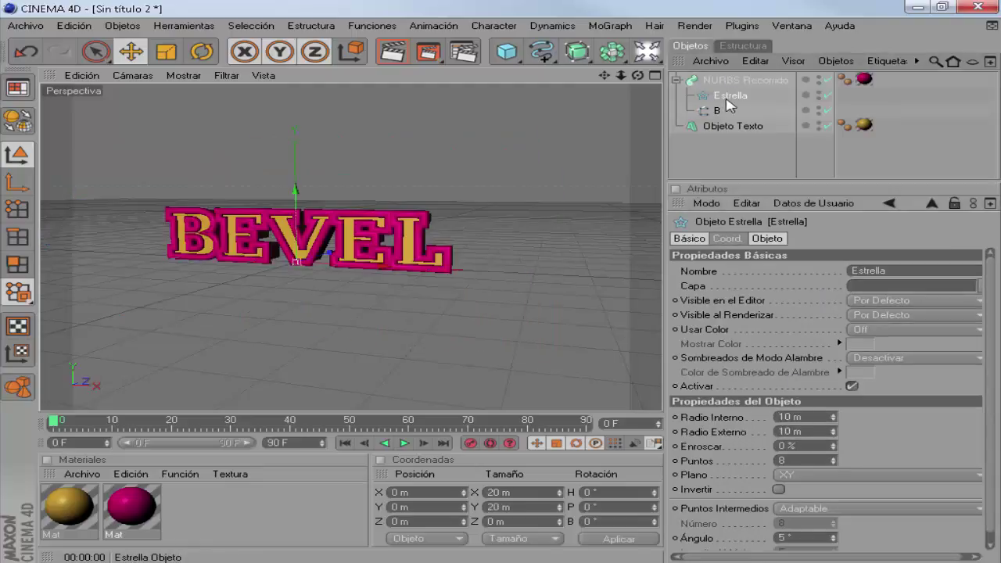
Step: Render a preview and orbit around the BEVEL text to inspect the slimmer rims
scroll(464, 221, "up", 2)
scroll(469, 222, "up", 2)
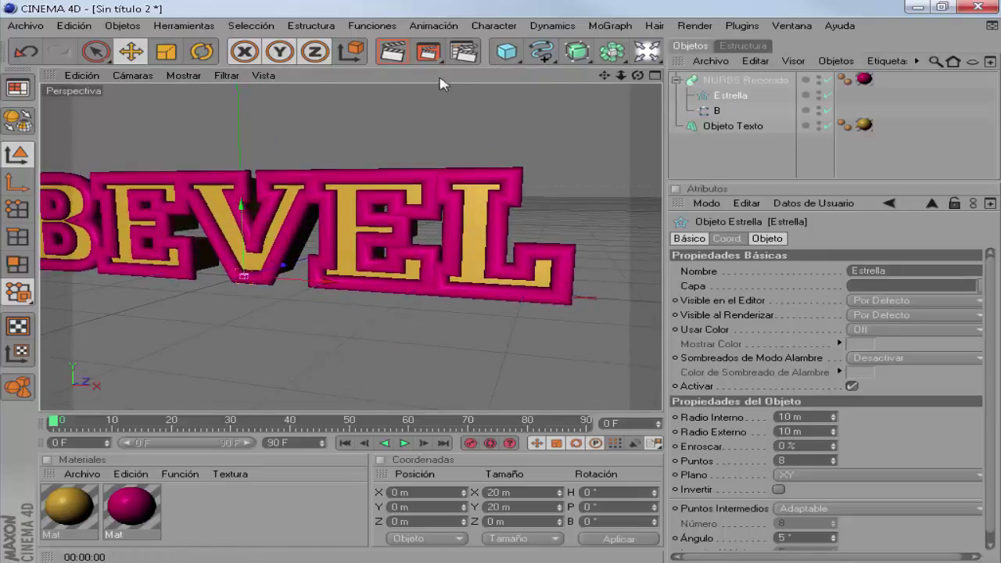
left_click(393, 54)
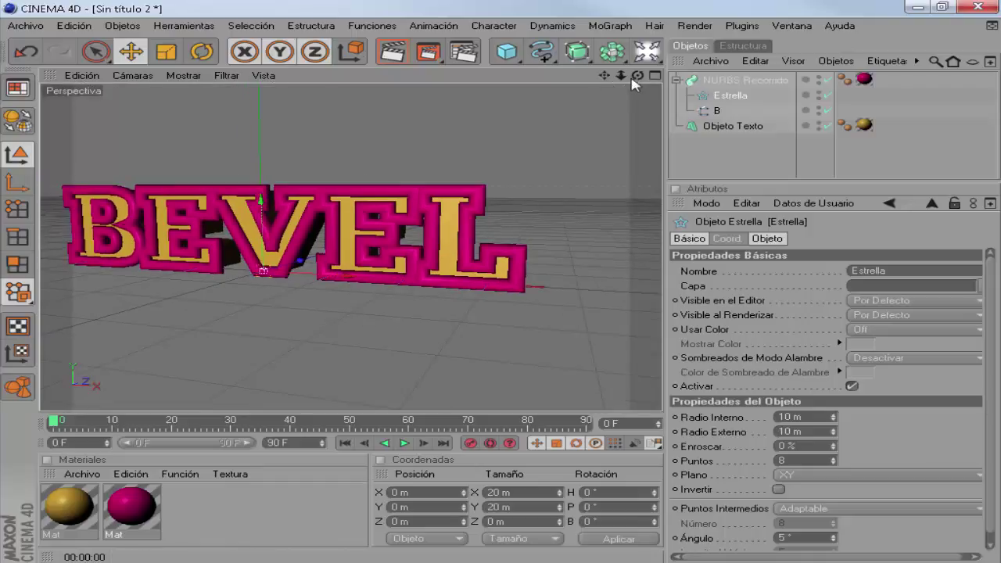
mouse_move(637, 75)
left_mouse_down()
mouse_move(791, 420)
mouse_move(835, 440)
left_mouse_up()
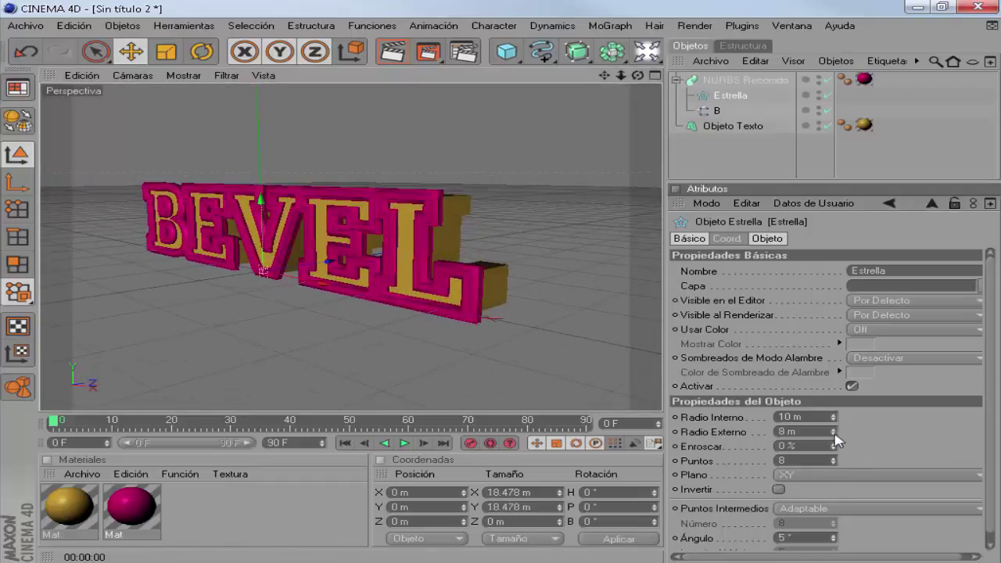
Step: Give the star profile a 1% twist and preview it from a near-frontal view
left_click(833, 442)
scroll(409, 297, "up", 2)
scroll(413, 275, "up", 1)
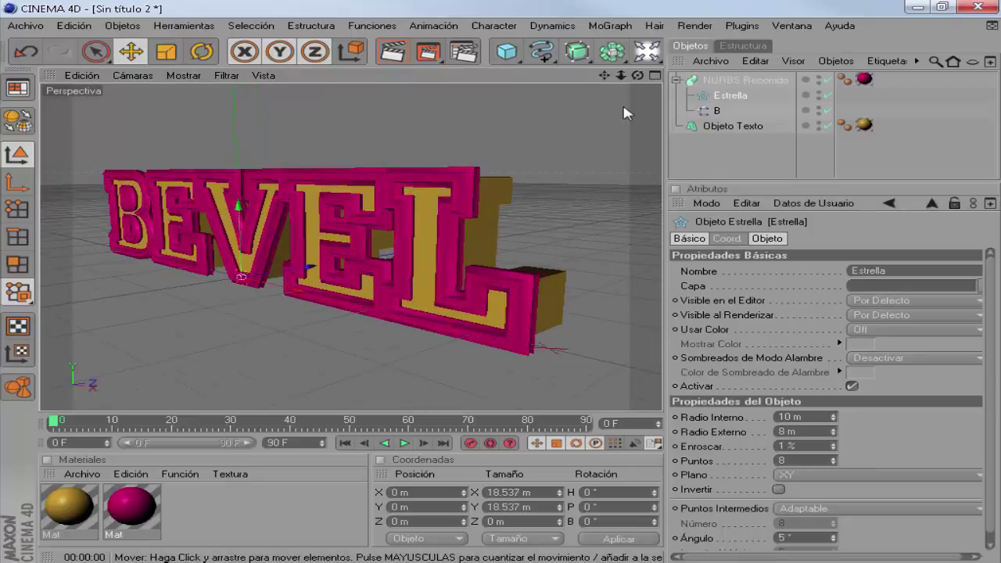
left_click_drag(637, 75, 594, 78)
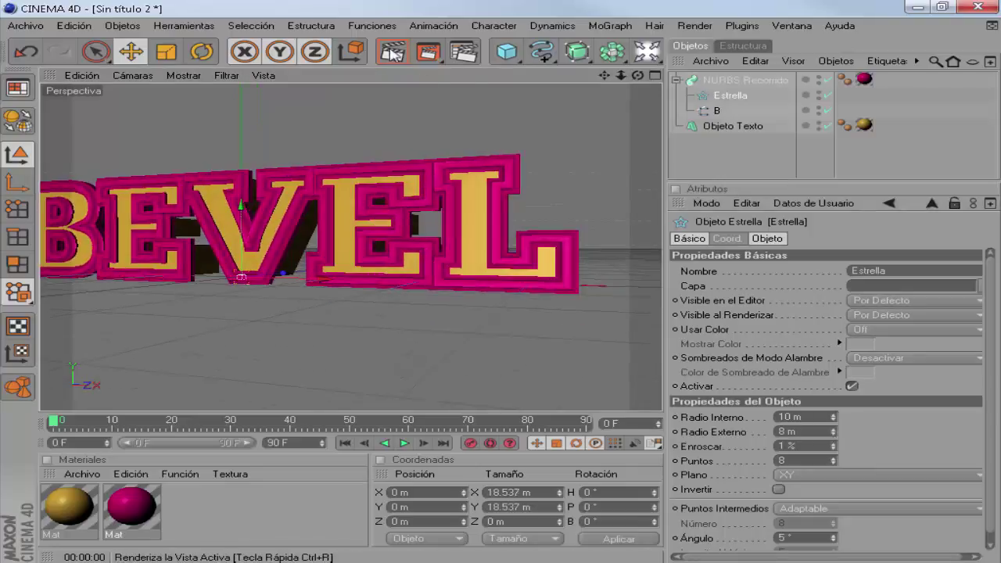
left_click(393, 53)
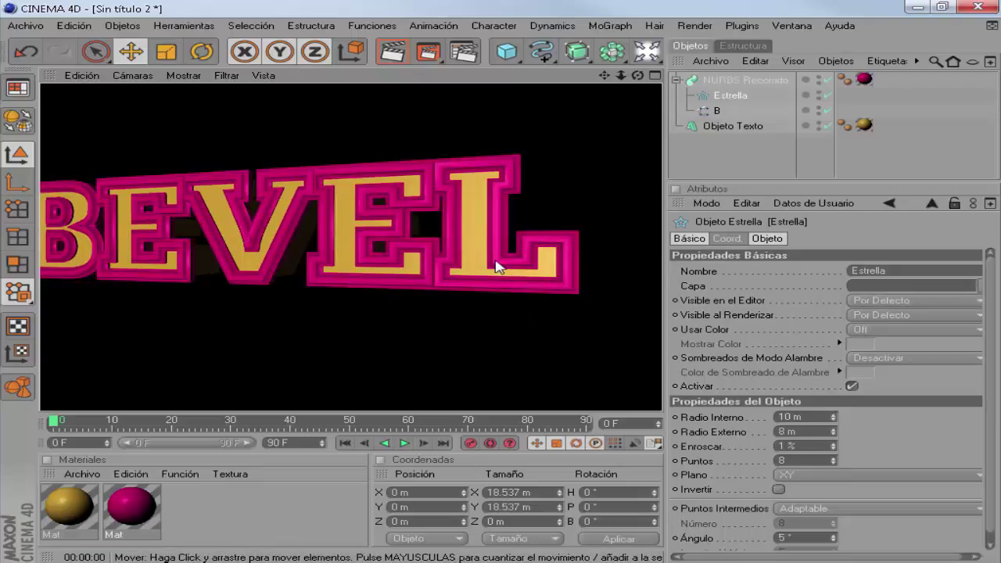
Step: Lower the star's outer radius to 6 m and inner radius to 8 m, then preview
left_click(834, 435)
left_click(834, 435)
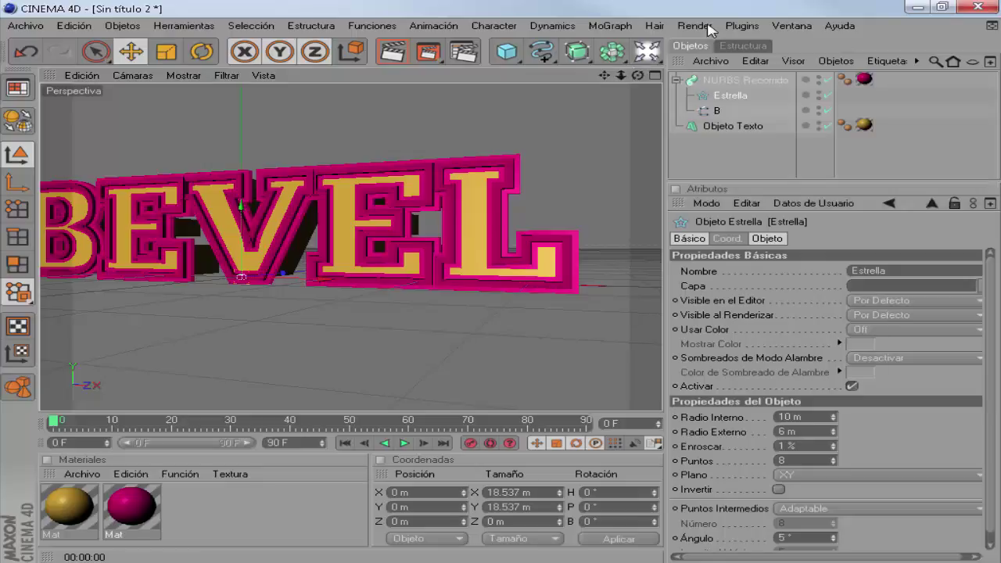
left_click_drag(637, 75, 635, 78)
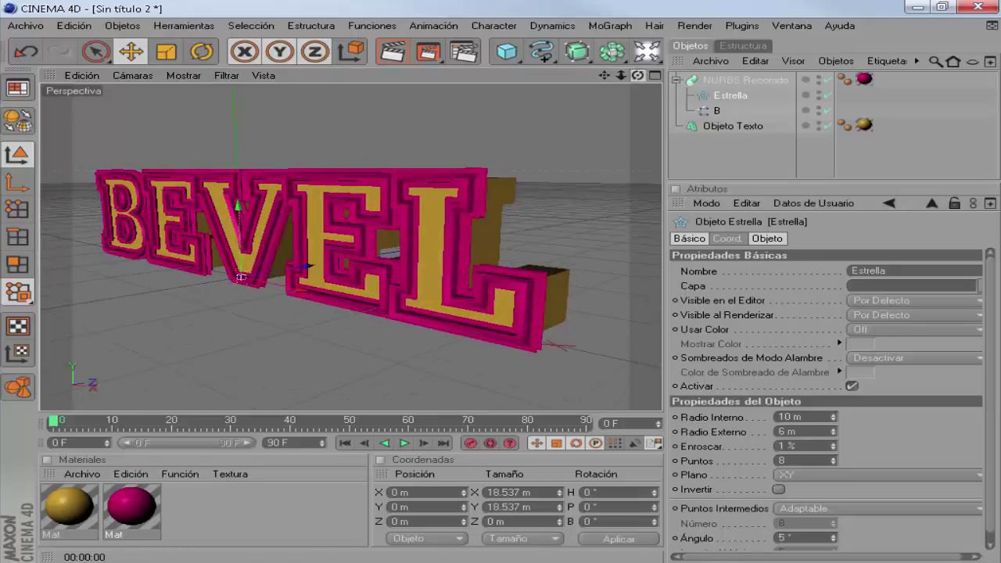
left_click(832, 421)
left_click(833, 421)
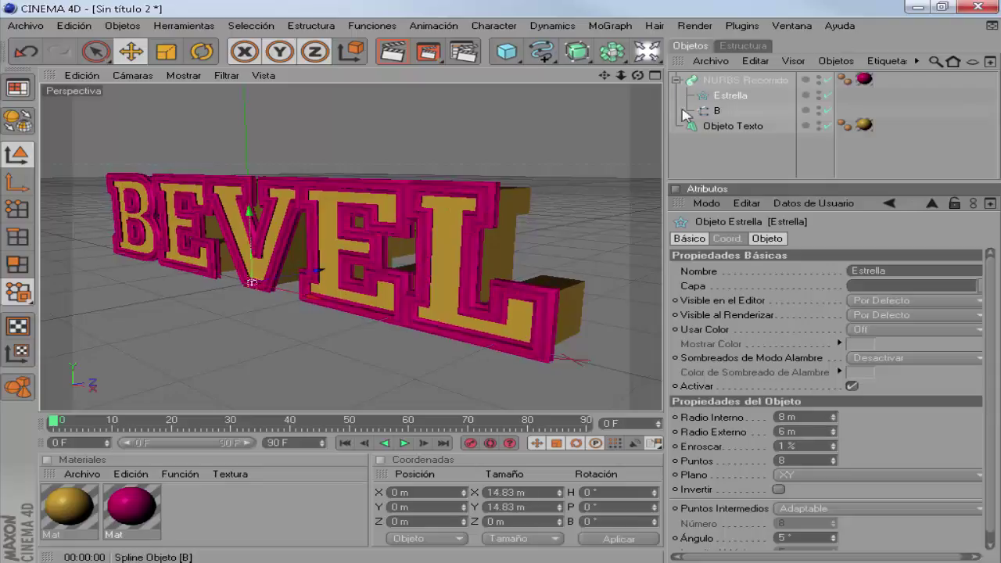
left_click_drag(637, 75, 635, 78)
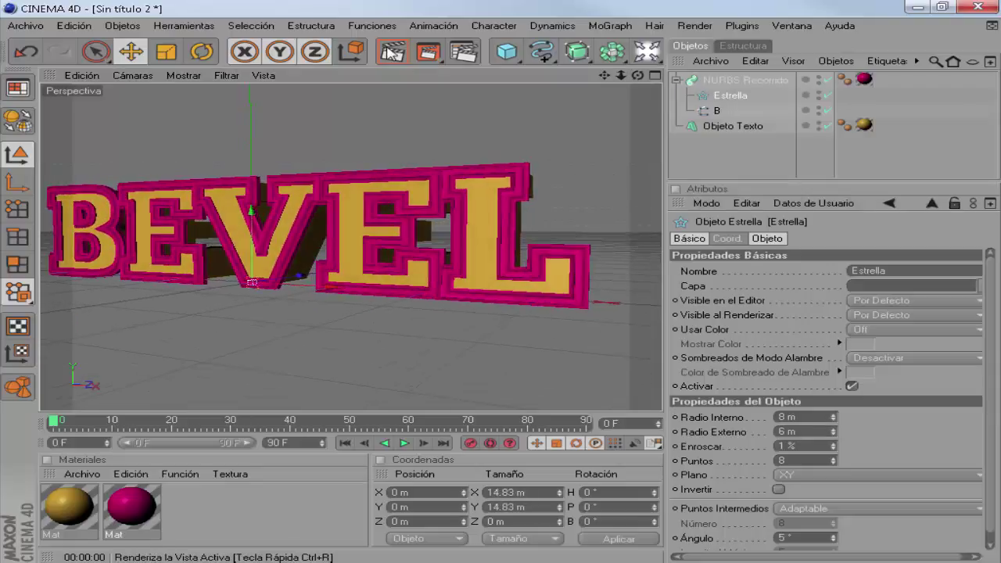
left_click(392, 52)
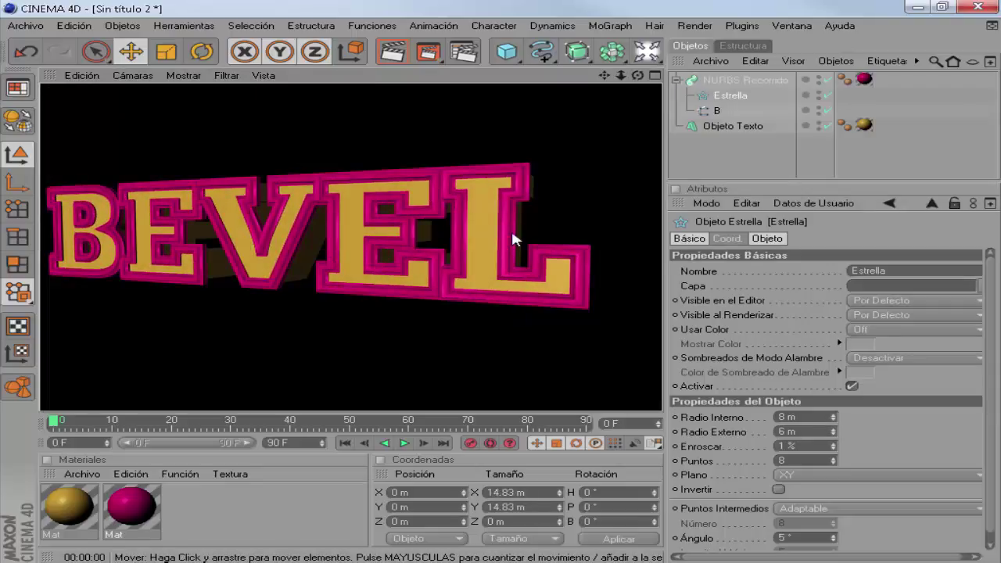
Step: Finish at 7 m inner and 5 m outer radius, rendering and orbiting to check
mouse_move(637, 75)
left_mouse_down()
mouse_move(594, 78)
mouse_move(503, 290)
left_mouse_up()
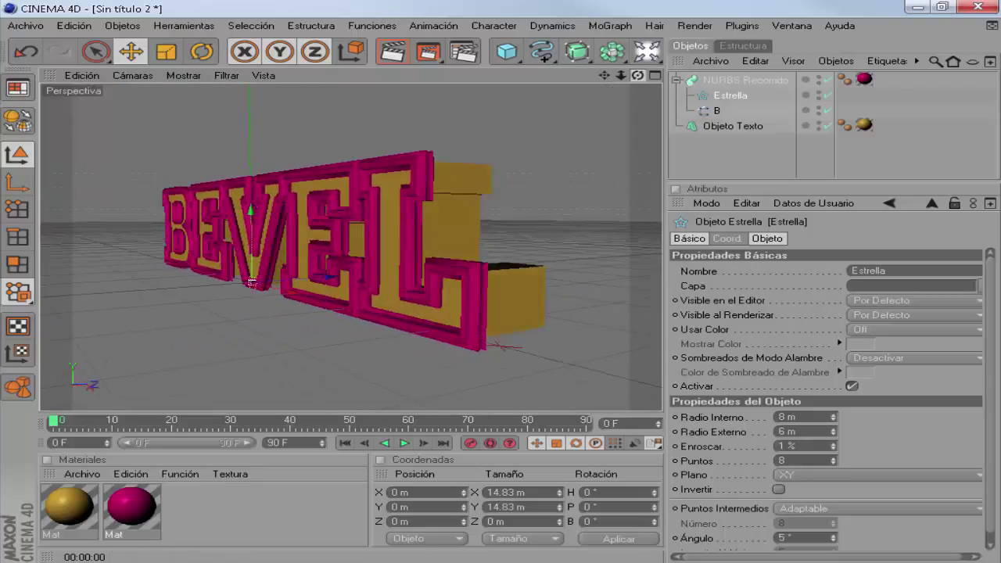
left_click(834, 421)
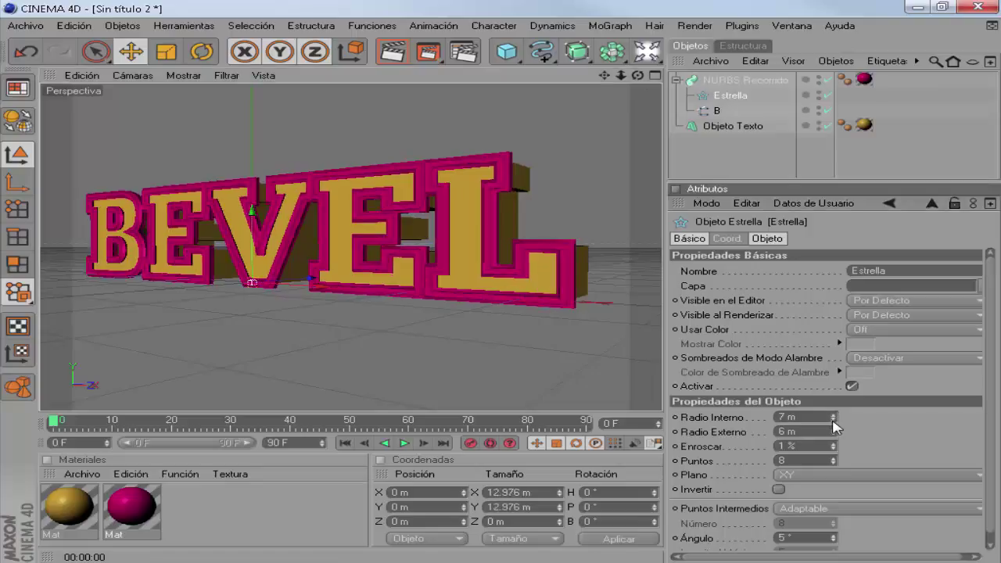
left_click(833, 434)
left_click(394, 52)
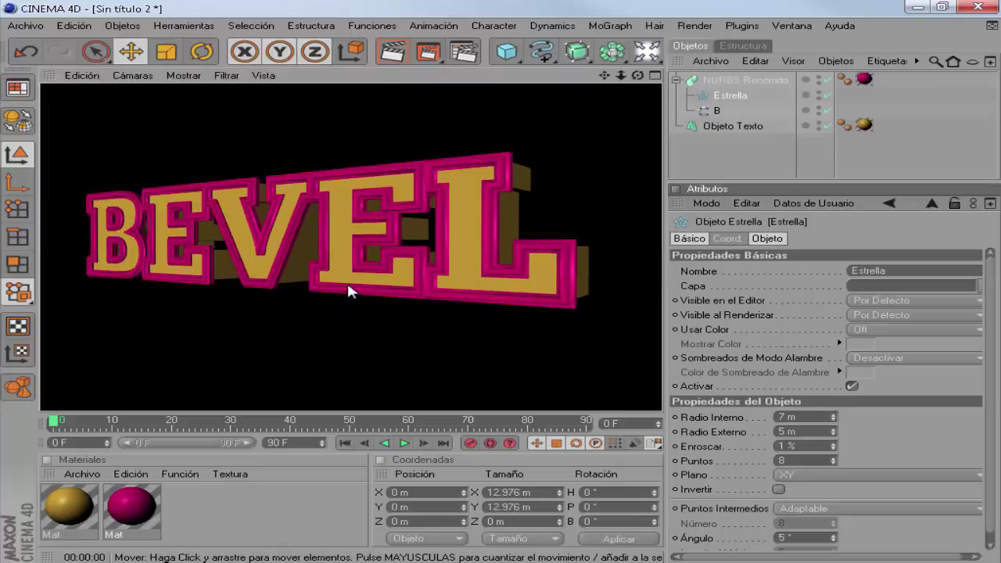
left_click_drag(637, 76, 749, 130)
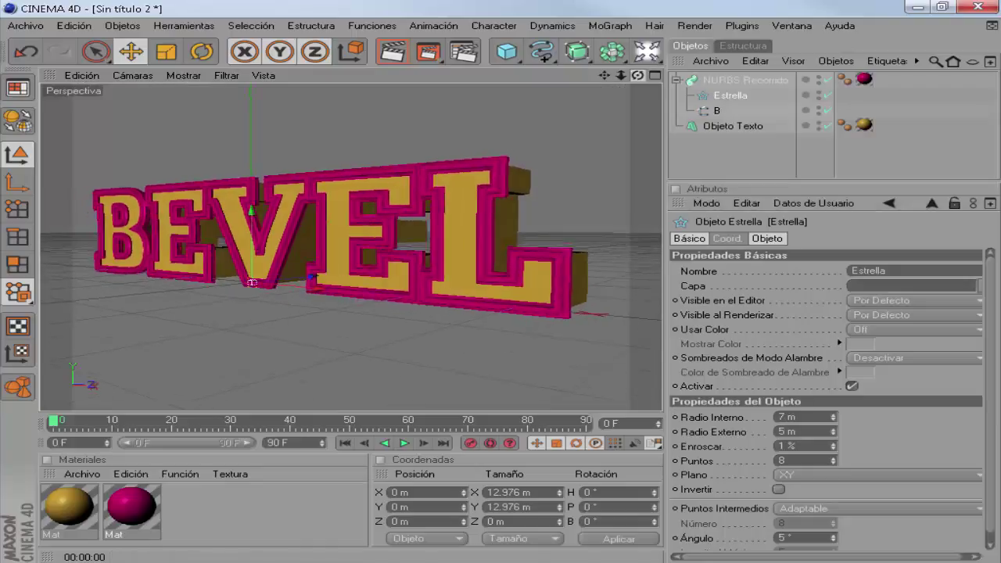
Step: Duplicate the collapsed NURBS Recorrido rim, placing the copy above Objeto Texto
left_click(746, 80)
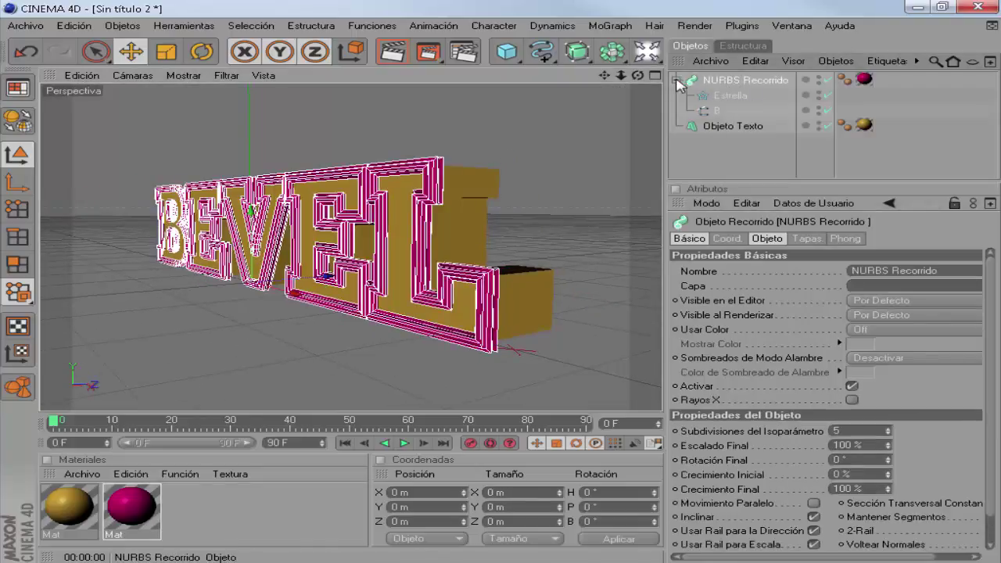
left_click(676, 80)
left_click_drag(745, 81, 749, 92)
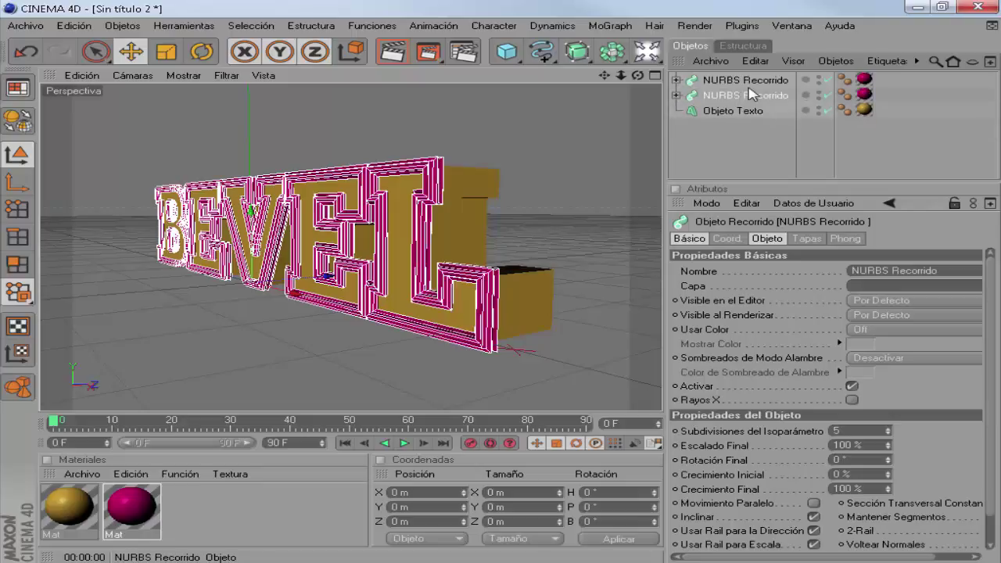
left_click_drag(637, 75, 518, 172)
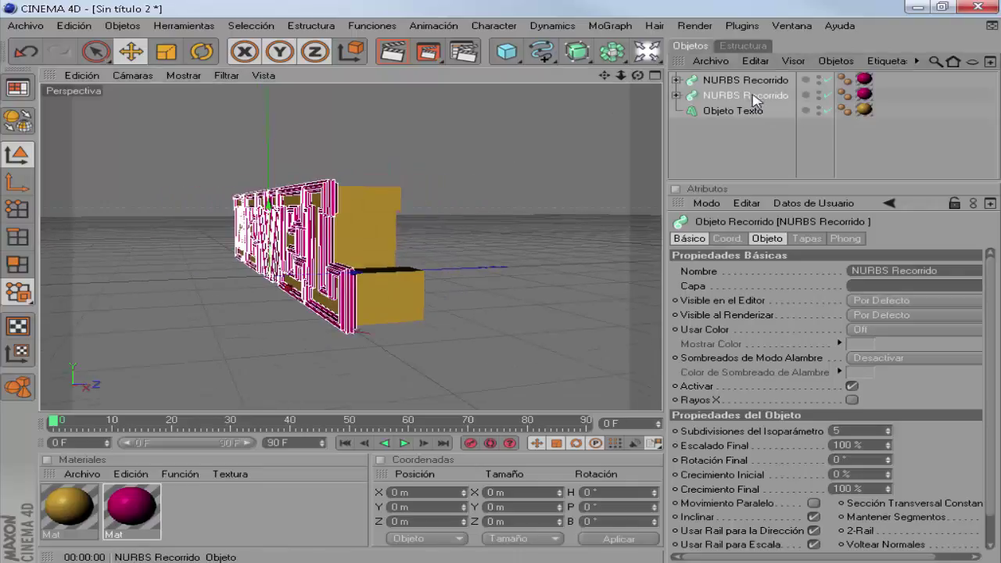
Step: Move the duplicate rim back along Z to about 65.896 m
left_click(95, 51)
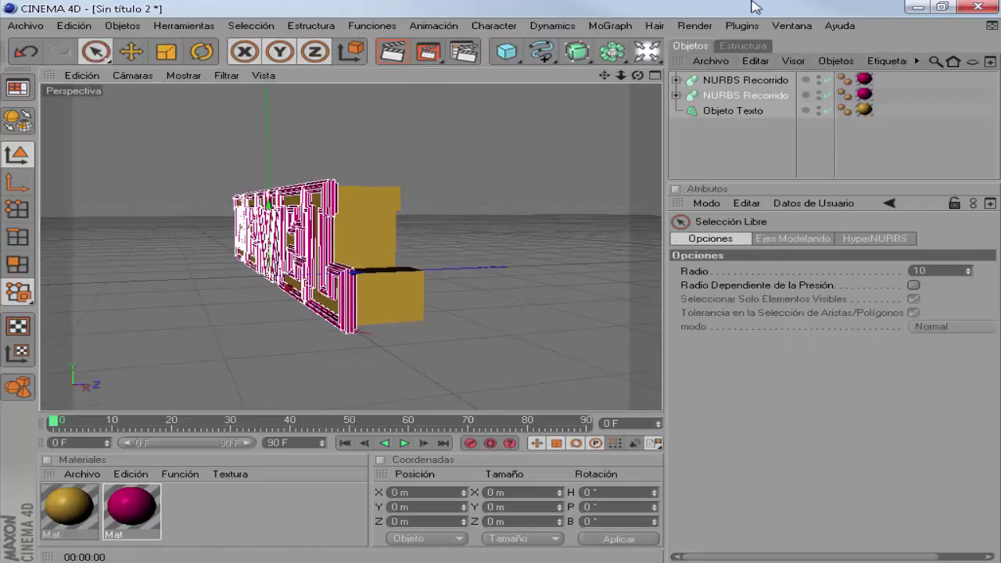
left_click_drag(352, 275, 270, 275)
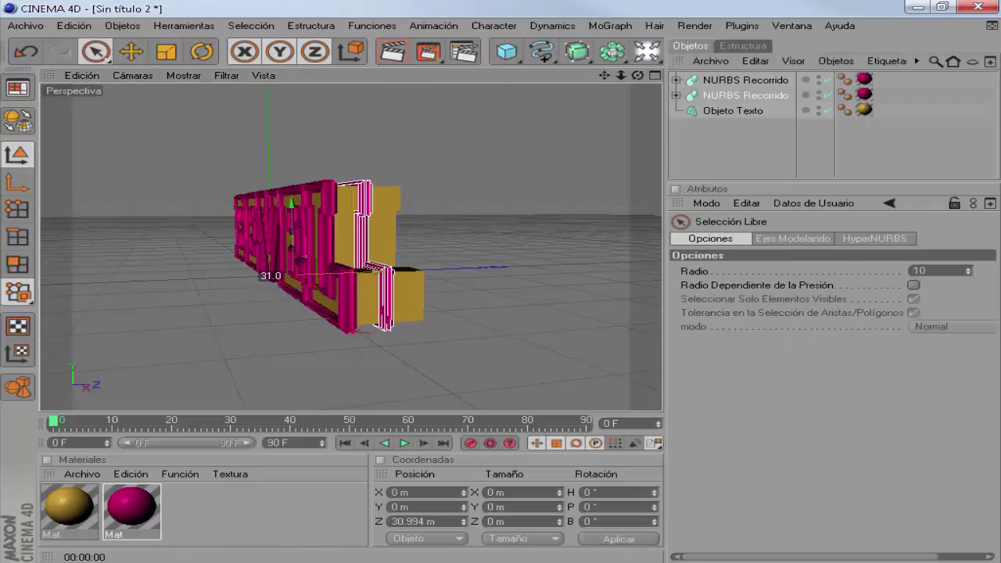
left_click_drag(269, 276, 270, 275)
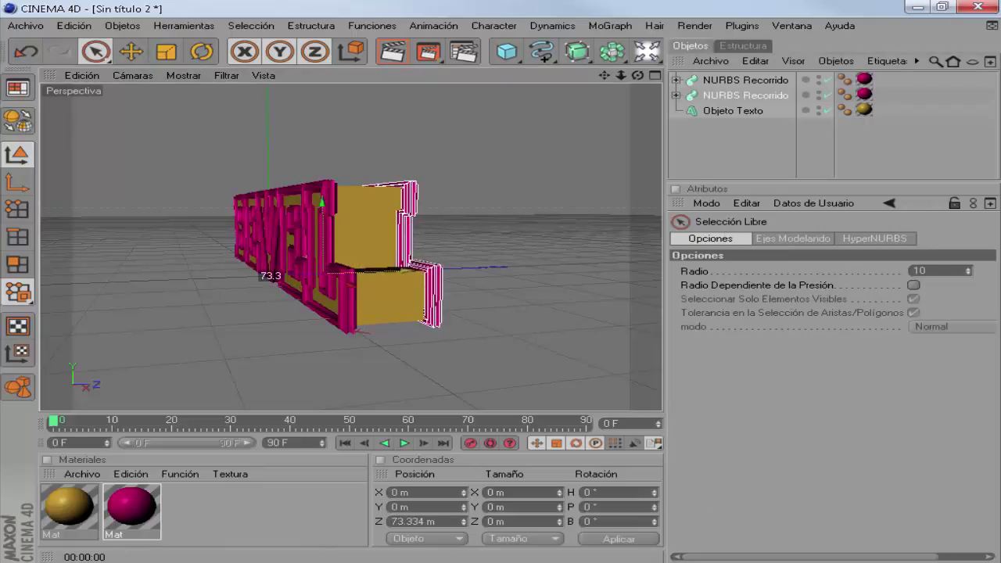
mouse_move(638, 75)
left_mouse_down()
mouse_move(594, 78)
mouse_move(617, 76)
left_mouse_up()
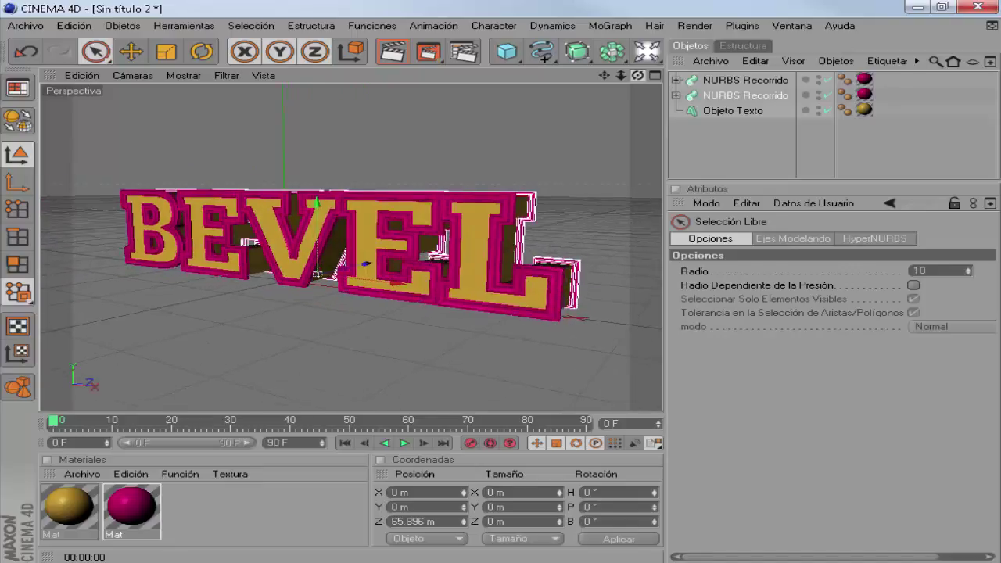
Step: Preview the render, then widen the 3D viewport
left_click(391, 52)
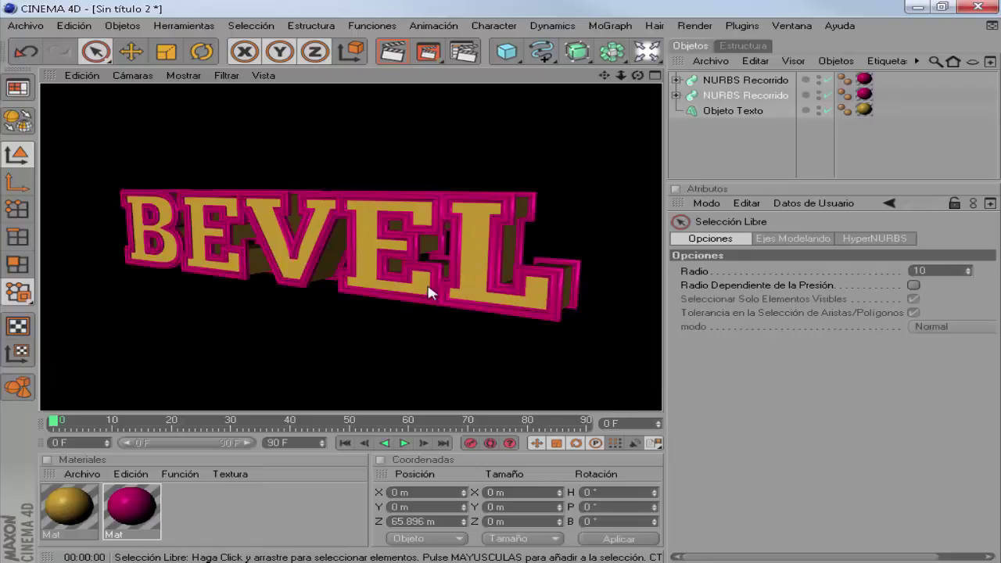
left_click(428, 291)
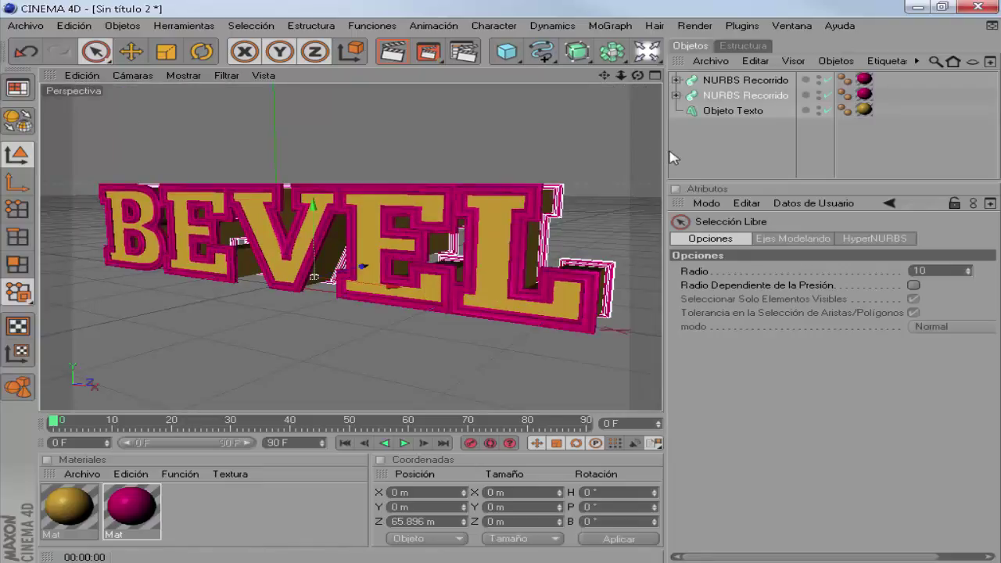
left_click_drag(666, 151, 739, 150)
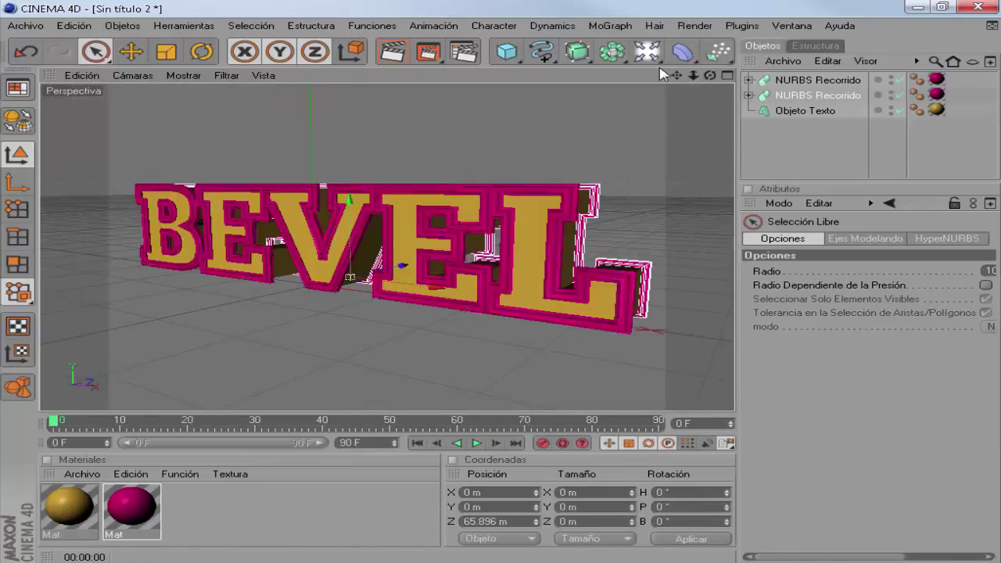
Step: Preview BEVEL from a new angle and add a Cielo sky object
left_click_drag(710, 76, 680, 78)
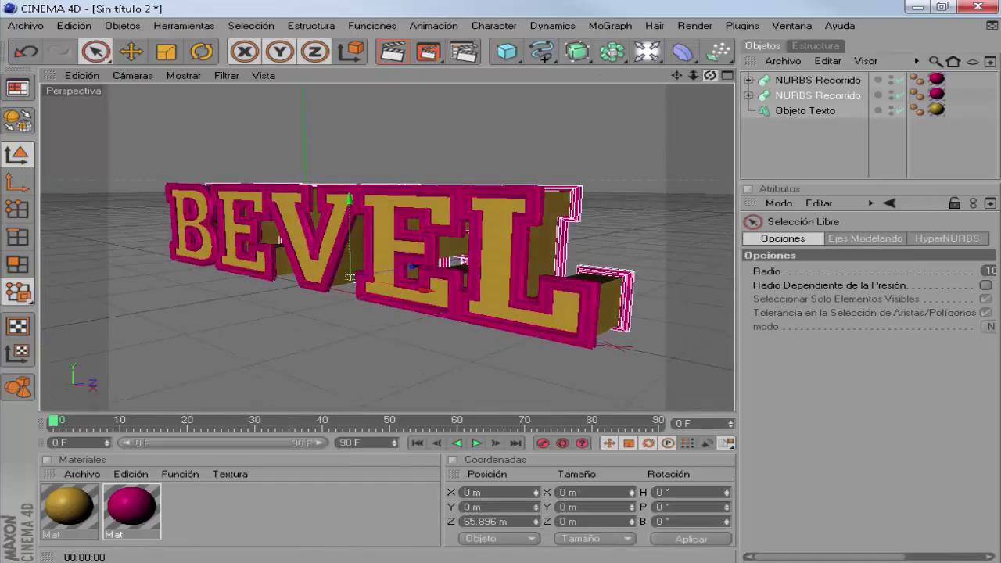
left_click(390, 52)
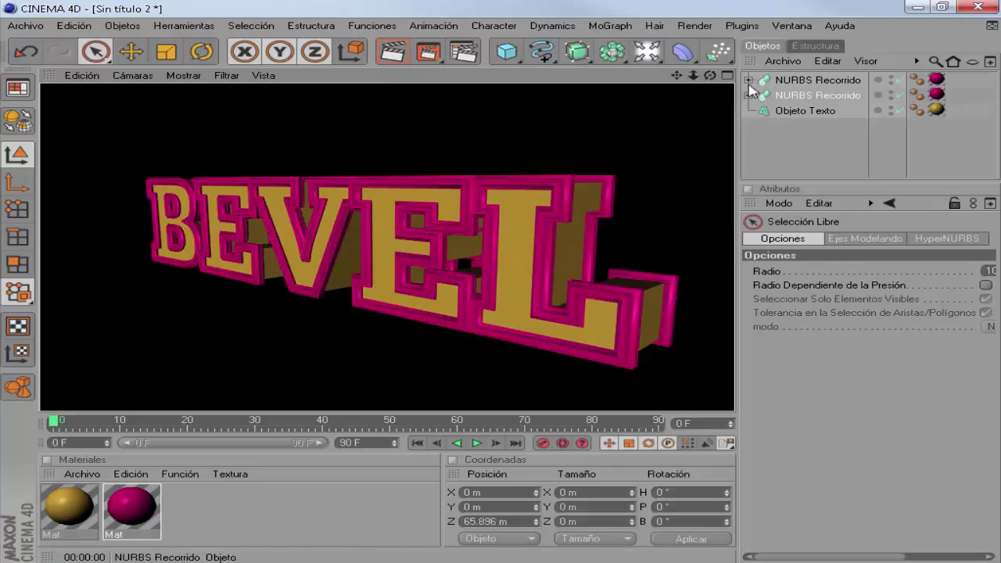
mouse_move(710, 76)
left_mouse_down()
mouse_move(672, 78)
mouse_move(574, 143)
left_mouse_up()
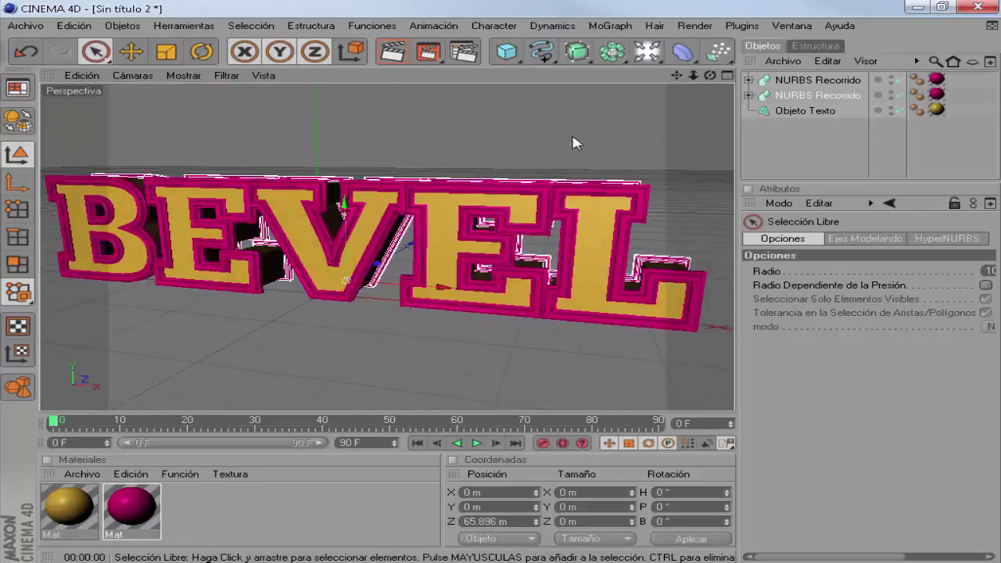
left_click_drag(639, 56, 552, 117)
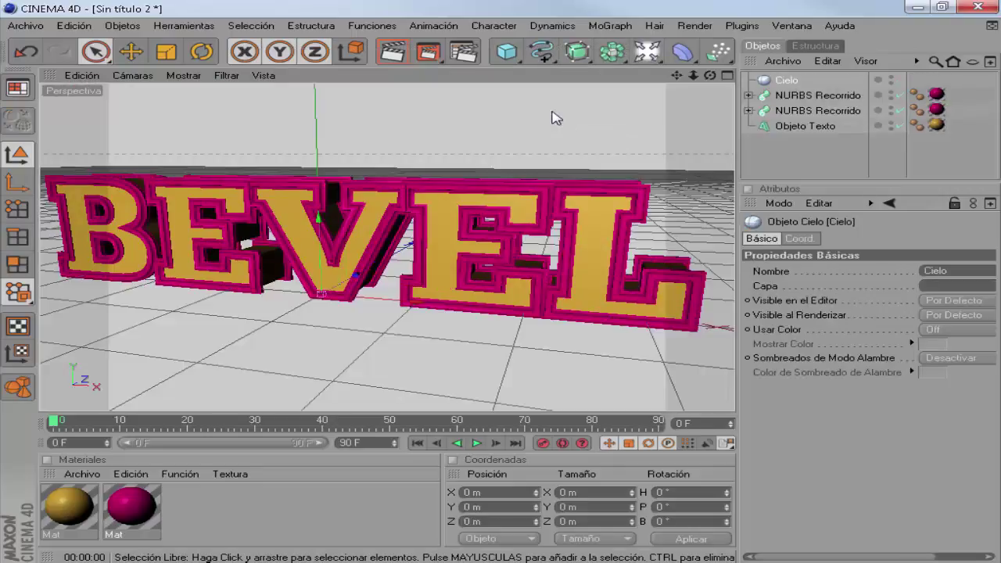
Step: Create a new light grey material (RGB 192) at 92% brightness
double_click(298, 500)
double_click(78, 507)
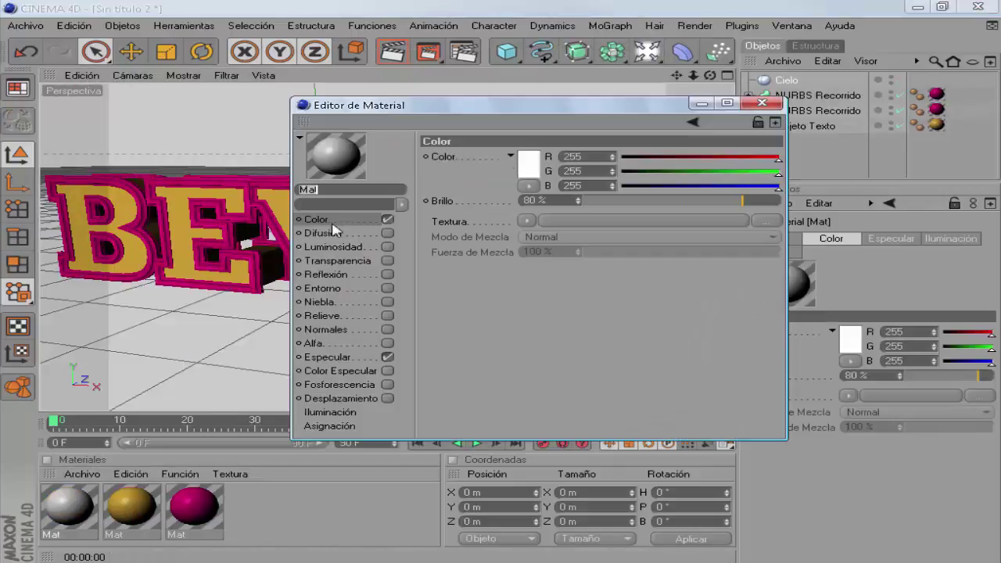
left_click(534, 161)
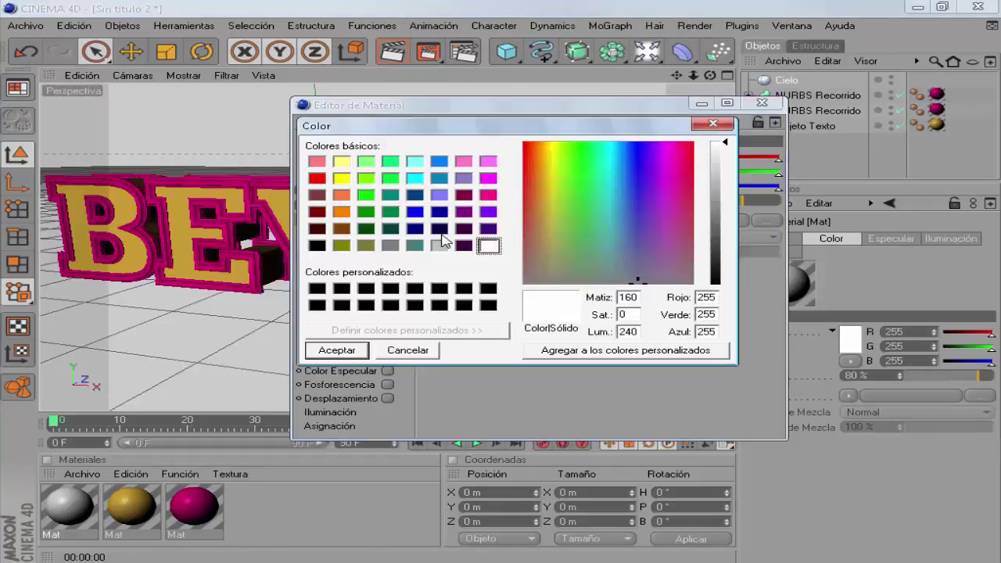
left_click(440, 244)
left_click(336, 351)
left_click_drag(724, 201, 769, 201)
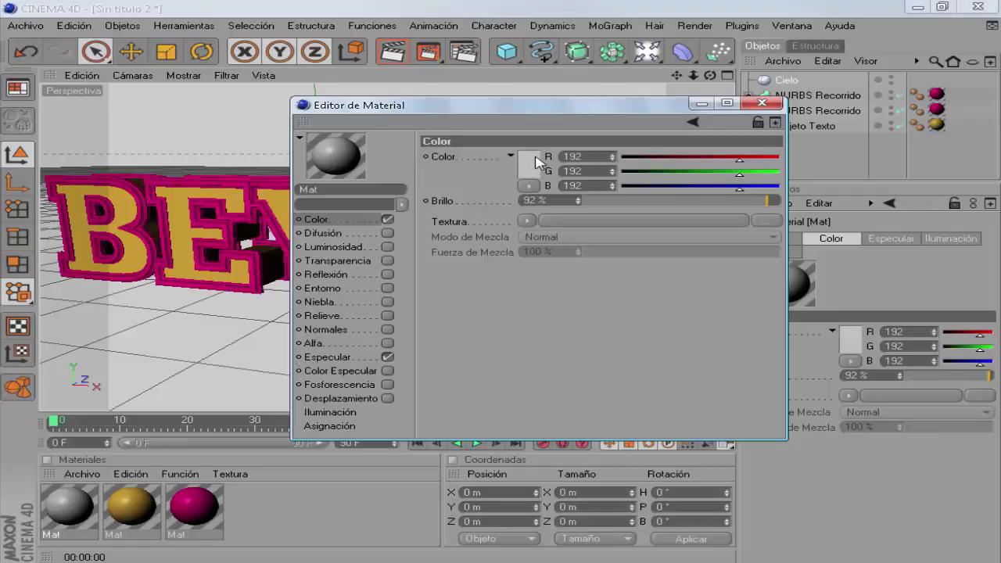
Step: Keep the grey colour, apply the material to the Cielo sky, and open Render Settings
left_click(537, 162)
left_click_drag(724, 184, 724, 168)
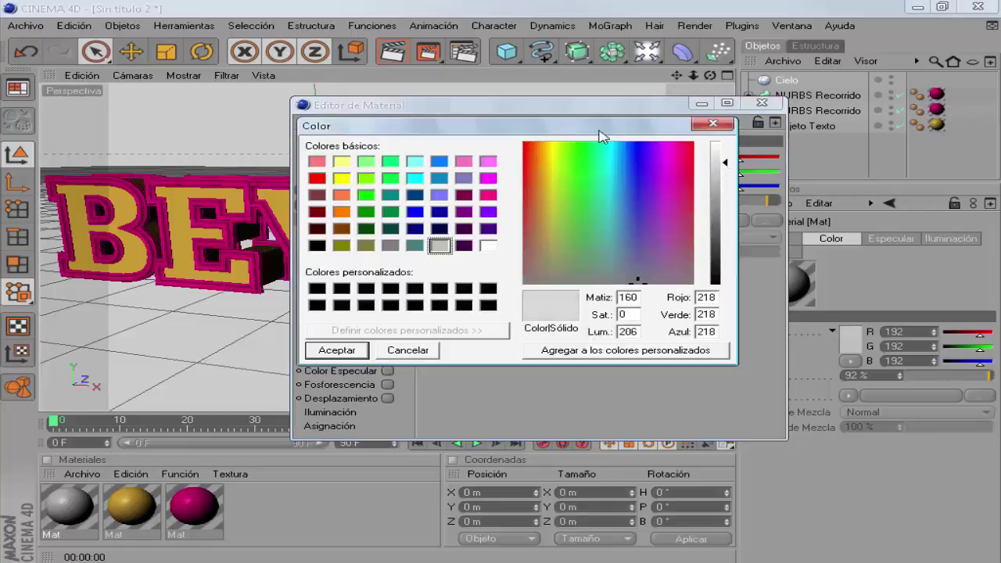
left_click(713, 124)
left_click(762, 104)
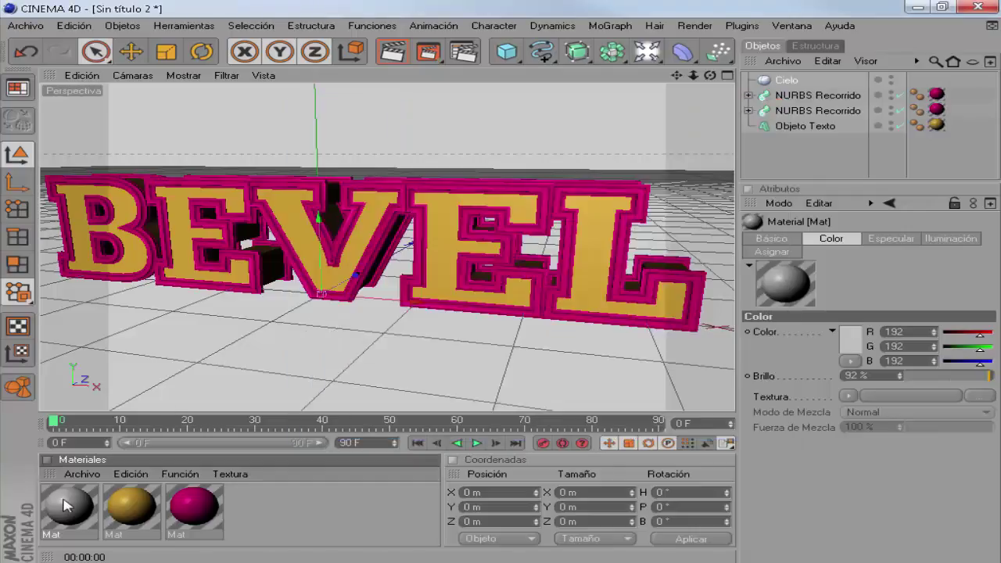
left_click_drag(65, 504, 788, 80)
left_click(466, 53)
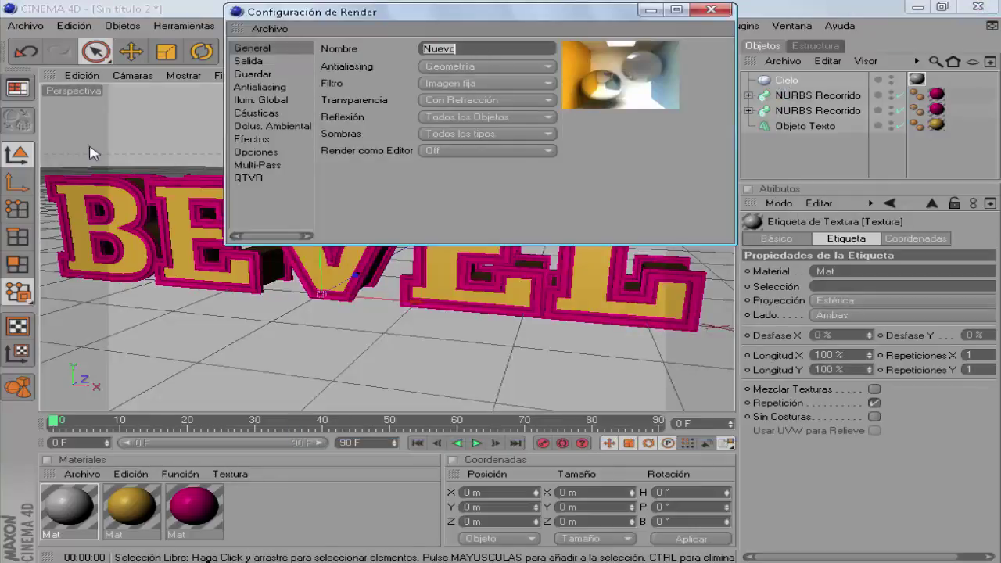
Step: Enable global illumination with strength 20, realism 30, 30 samples and max resolution 35
left_click(286, 127)
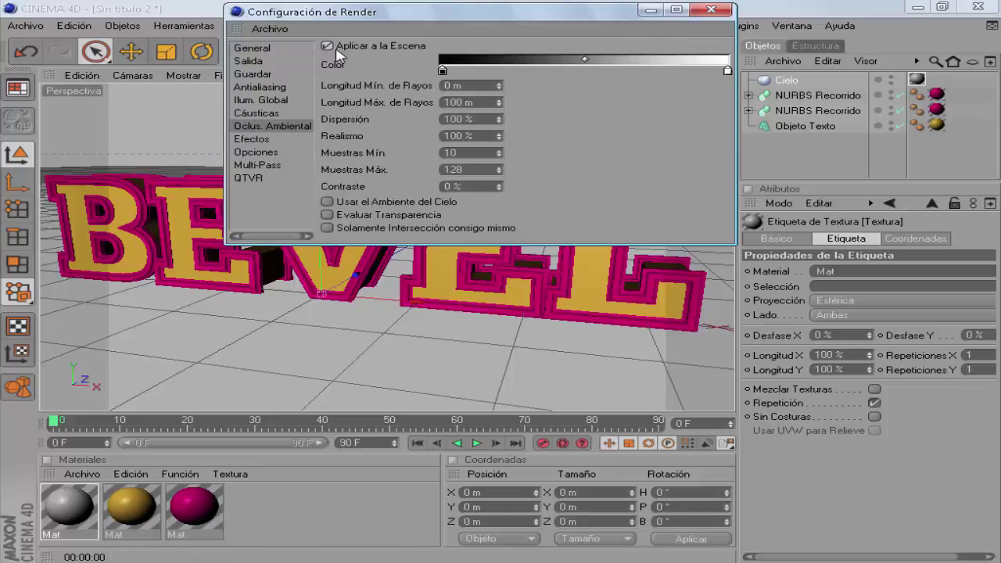
left_click(275, 102)
left_click(327, 47)
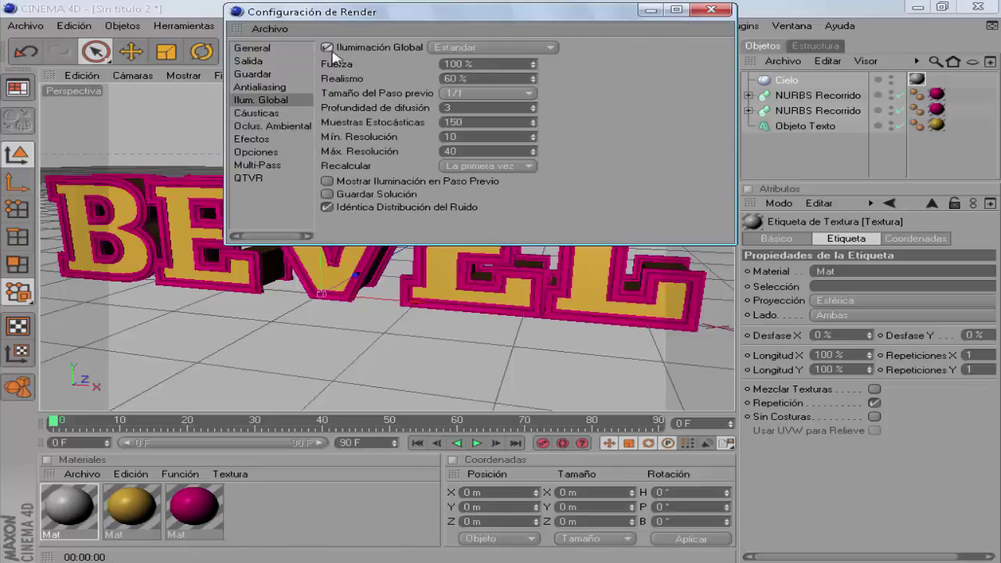
double_click(493, 63)
type("20")
key("Tab")
type("30")
key("Tab")
key("Tab")
type("3")
key("Tab")
key("Tab")
type("35")
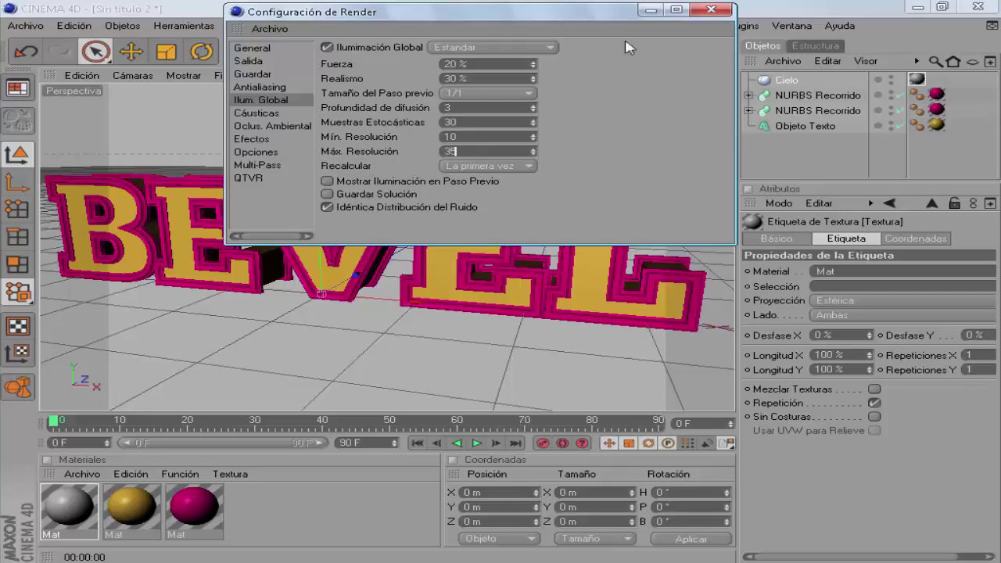
Step: Set output resolution to 1280 x 720 HDTV and close Render Settings
left_click(251, 59)
left_click(514, 48)
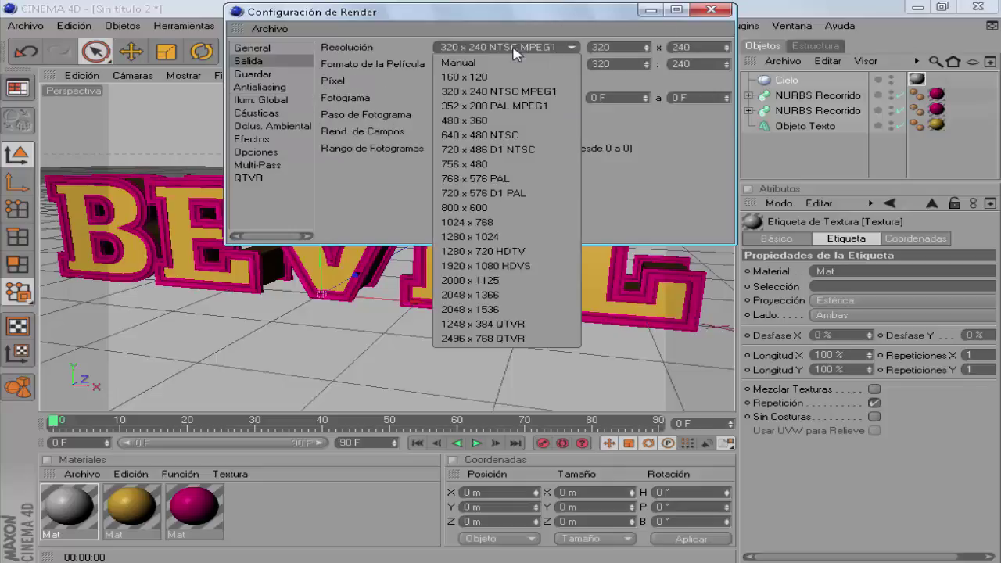
left_click(481, 251)
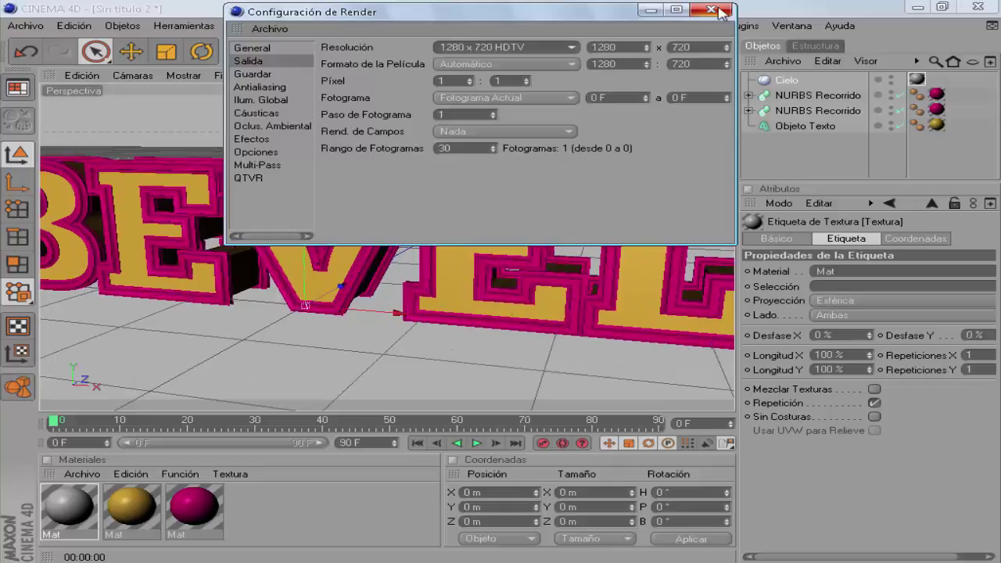
left_click(711, 10)
mouse_move(710, 75)
left_mouse_down()
mouse_move(727, 77)
mouse_move(711, 77)
left_mouse_up()
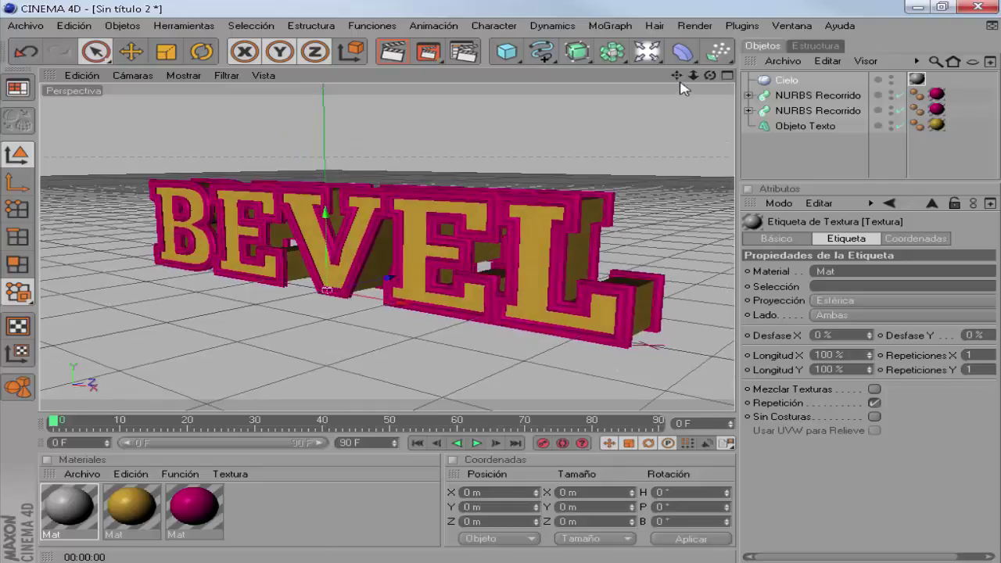
Step: Preview the render and expand both NURBS Recorrido sweeps in the object list
left_click(392, 53)
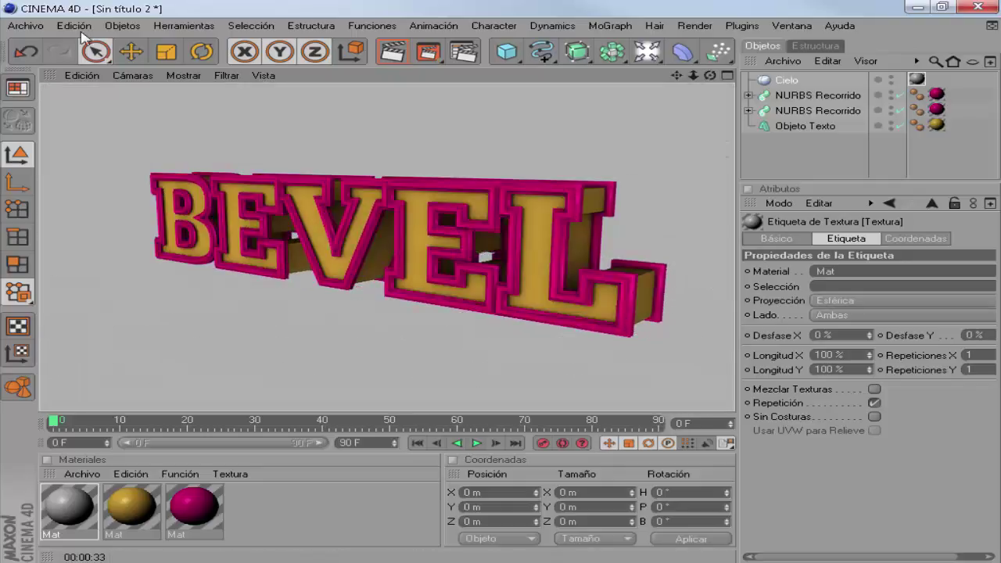
left_click(380, 262)
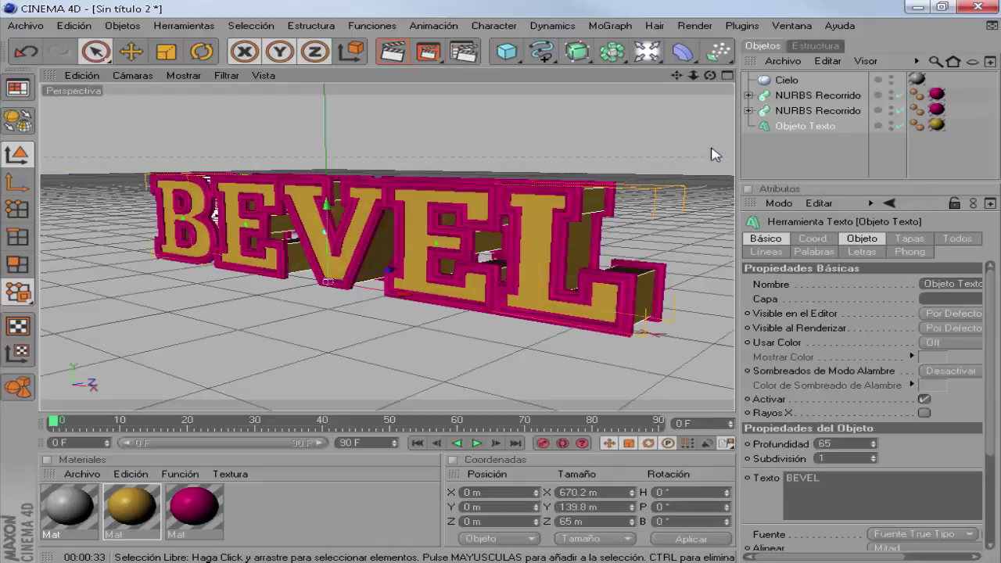
left_click(744, 154)
left_click_drag(737, 144, 630, 148)
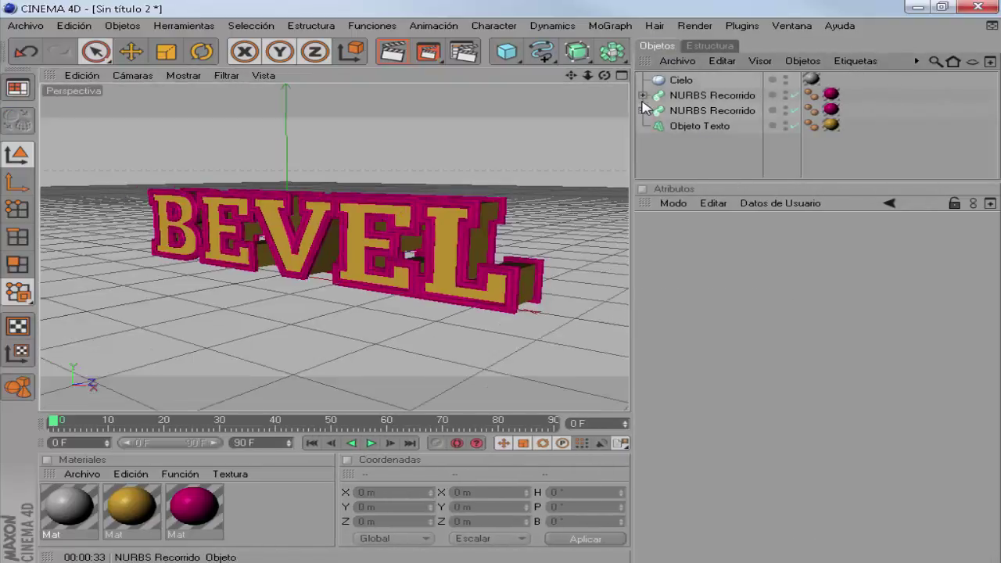
left_click(643, 96)
left_click(643, 142)
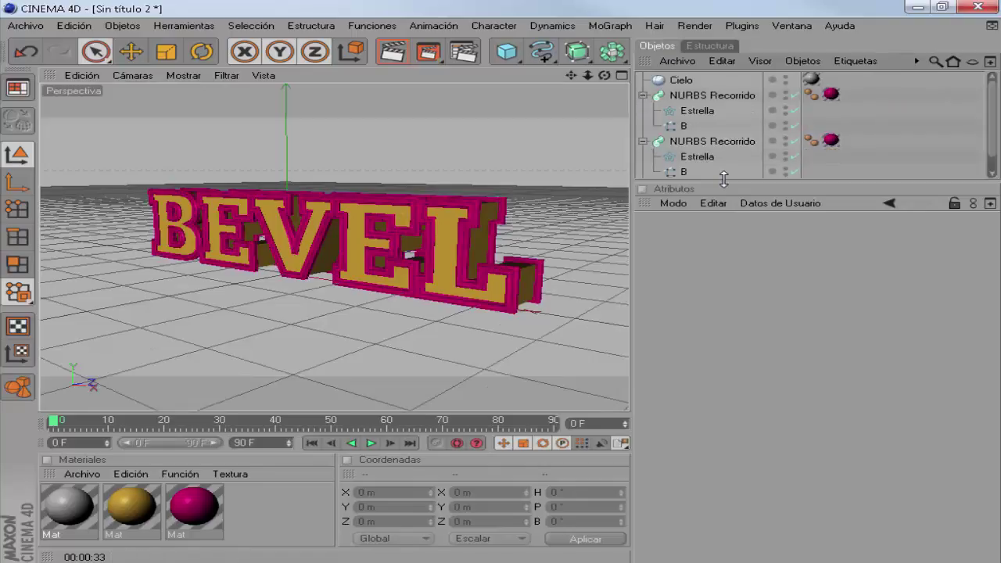
left_click_drag(724, 182, 733, 303)
Step: Select both Estrella profiles and set them to 5 m inner and 3 m outer radius
left_click(693, 113)
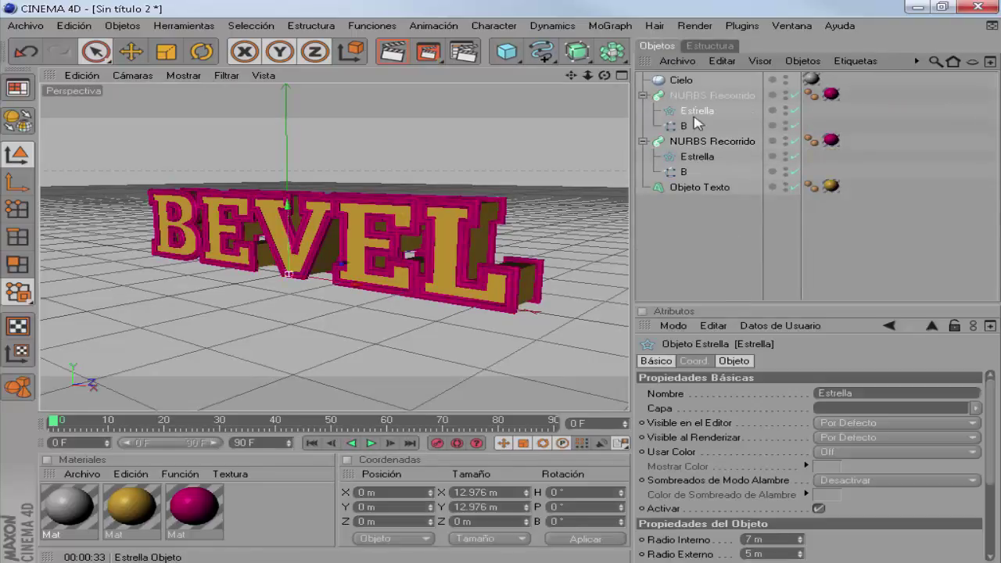
left_click(698, 157, "ctrl")
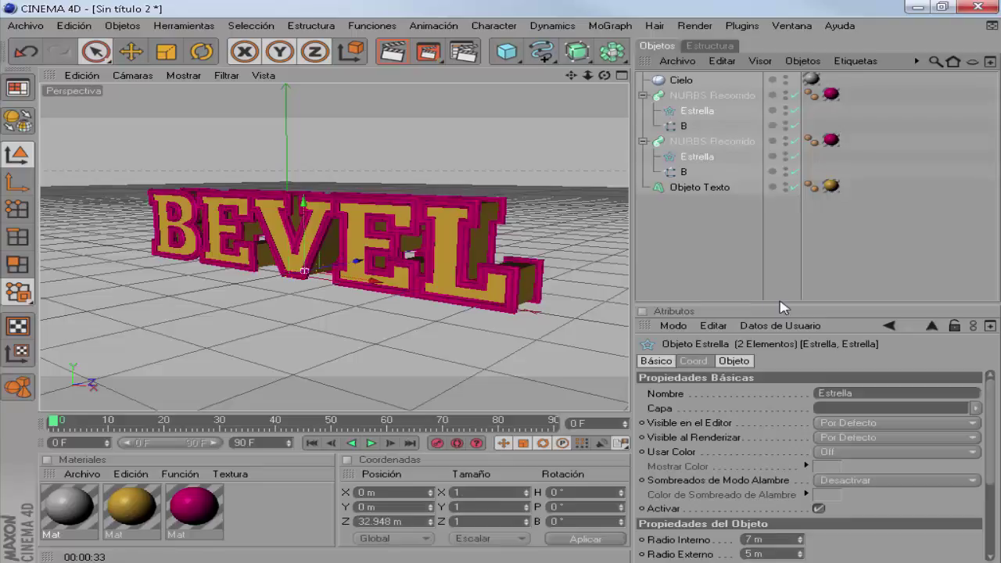
left_click_drag(782, 301, 782, 226)
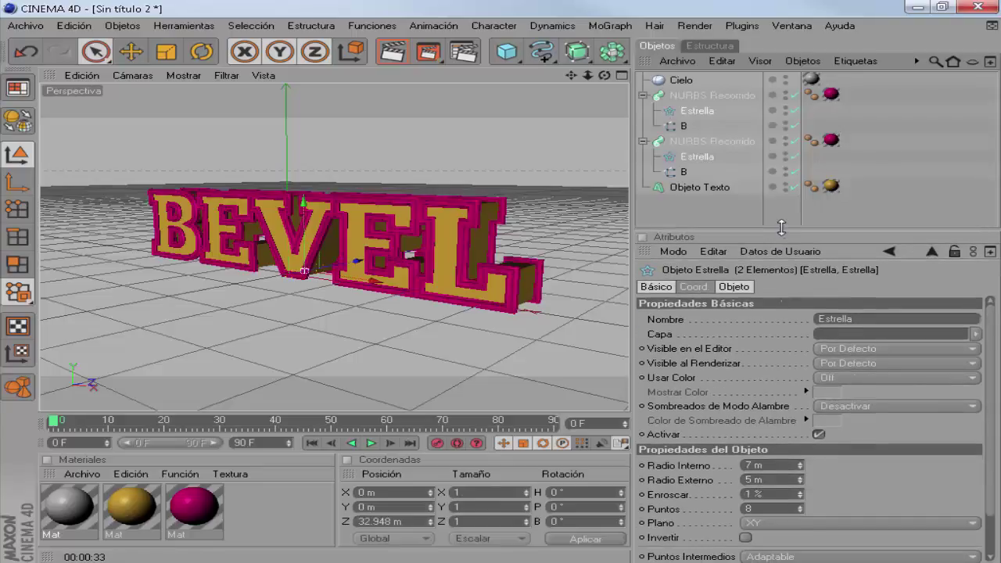
left_click(800, 468)
left_click(800, 467)
left_click(800, 483)
left_click(800, 482)
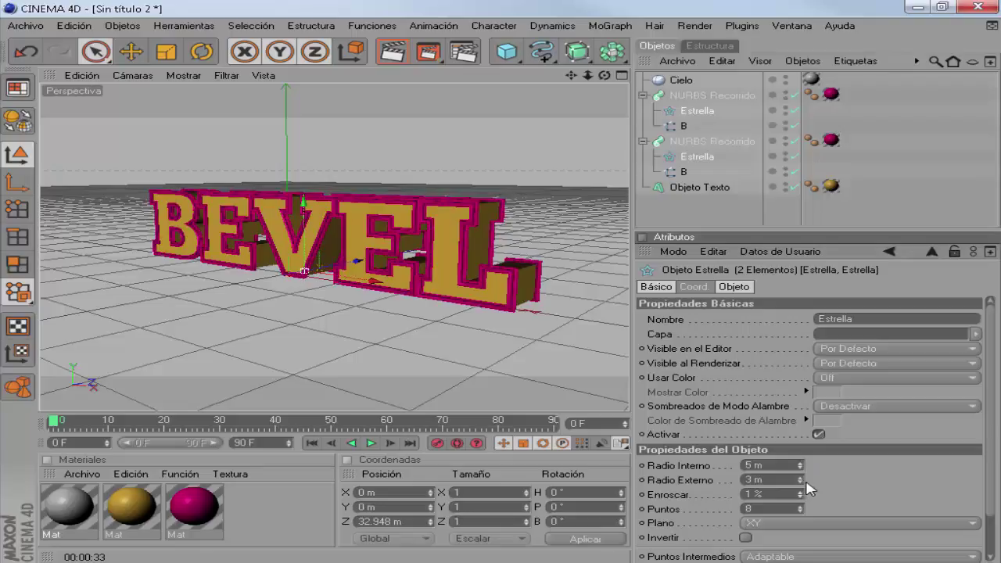
left_click(799, 467)
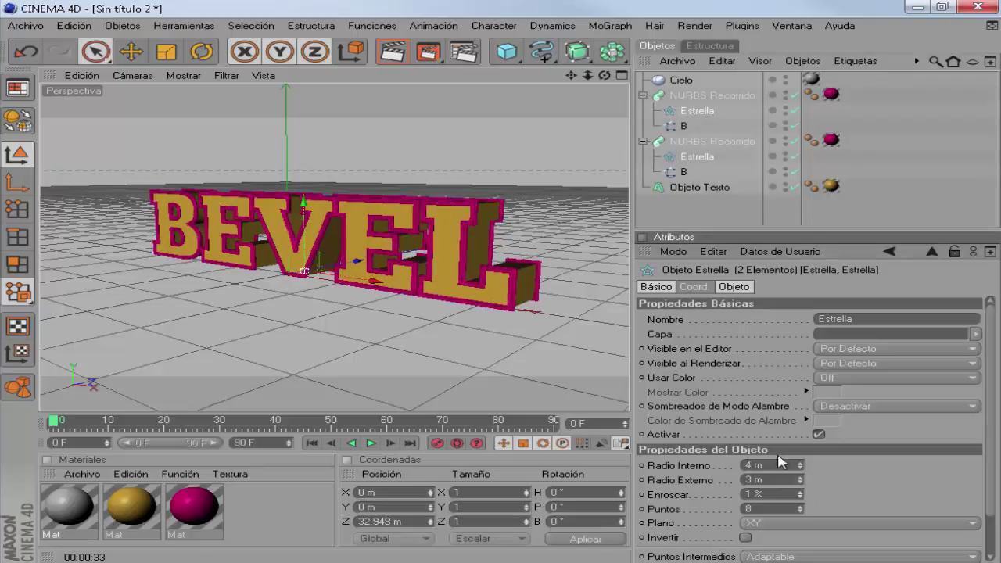
left_click(800, 463)
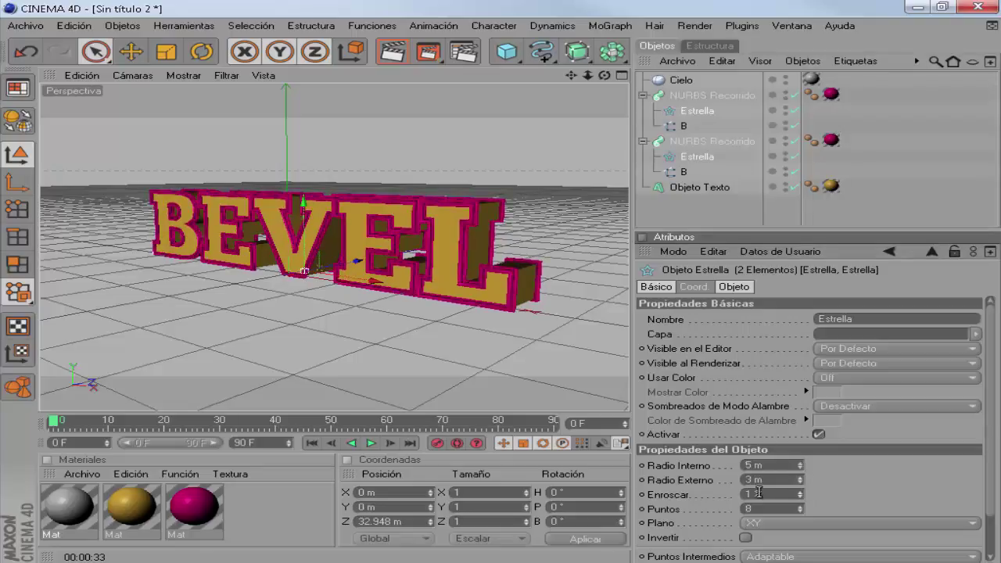
scroll(369, 286, "up", 2)
scroll(369, 286, "up", 3)
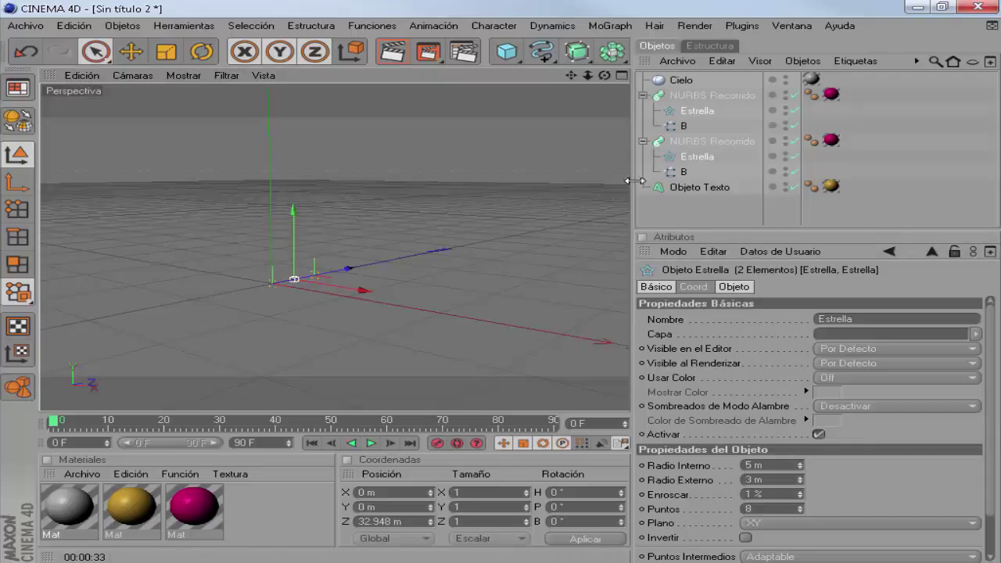
Step: Change the grey sky material to pure white, RGB 255, at 100% brightness
left_click_drag(632, 186, 686, 186)
left_click_drag(317, 281, 297, 281, "alt")
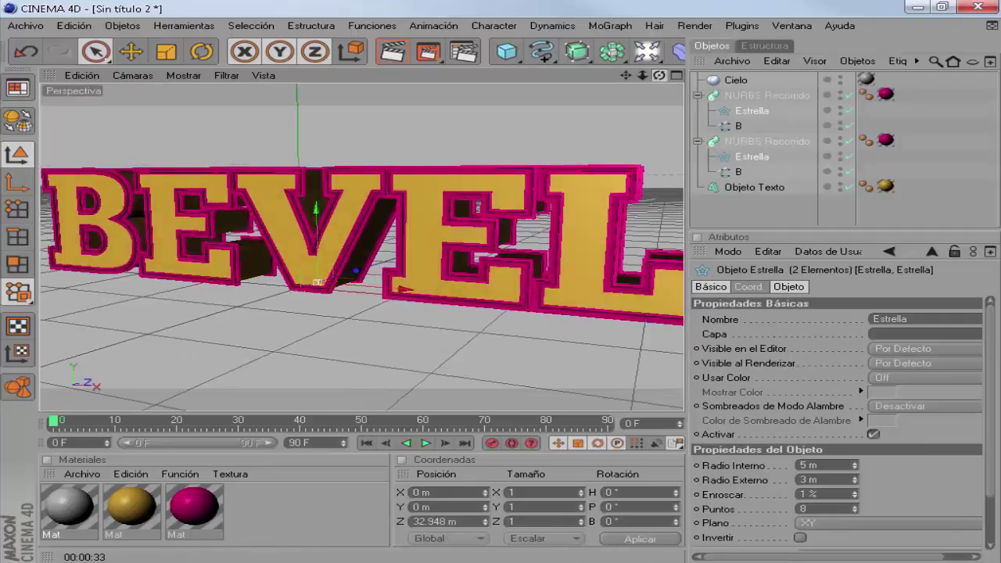
scroll(344, 313, "down", 2)
scroll(344, 312, "down", 2)
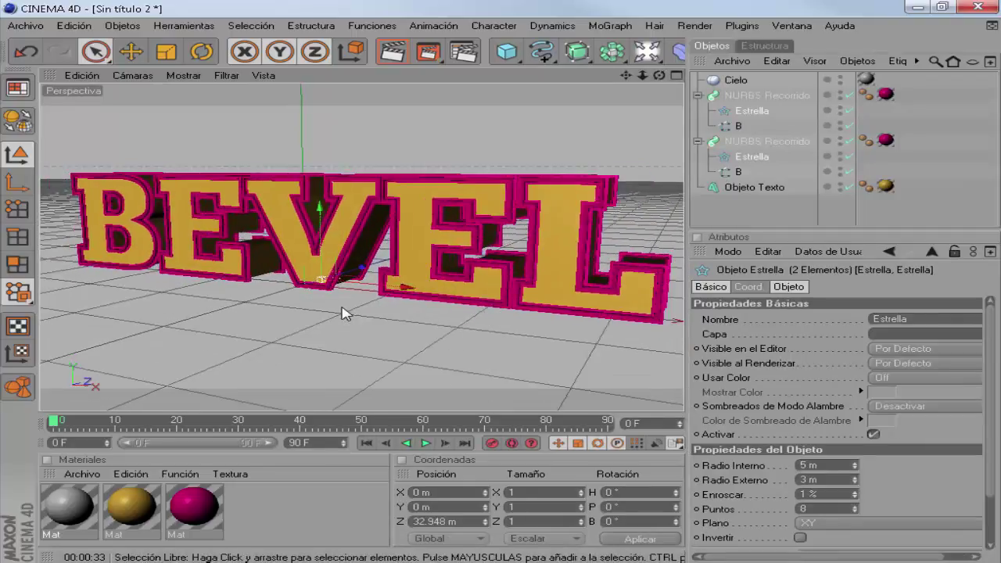
scroll(342, 311, "down", 1)
double_click(69, 506)
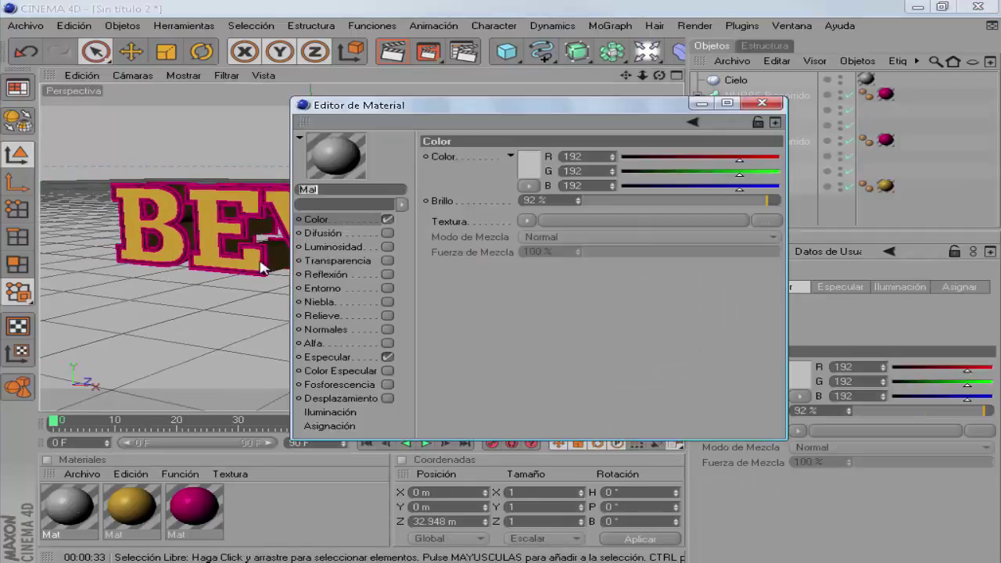
left_click_drag(739, 210, 780, 200)
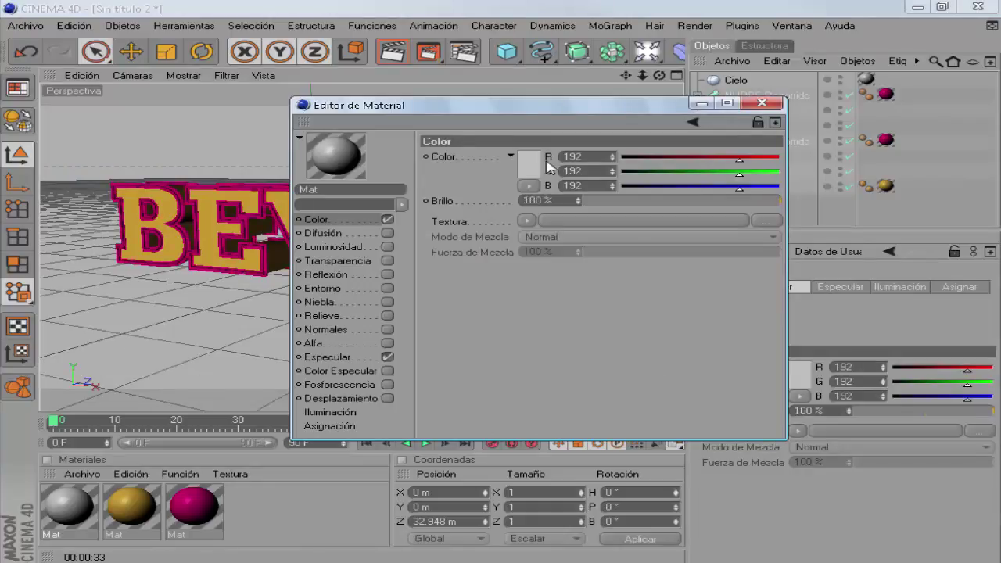
left_click(529, 164)
left_click(488, 246)
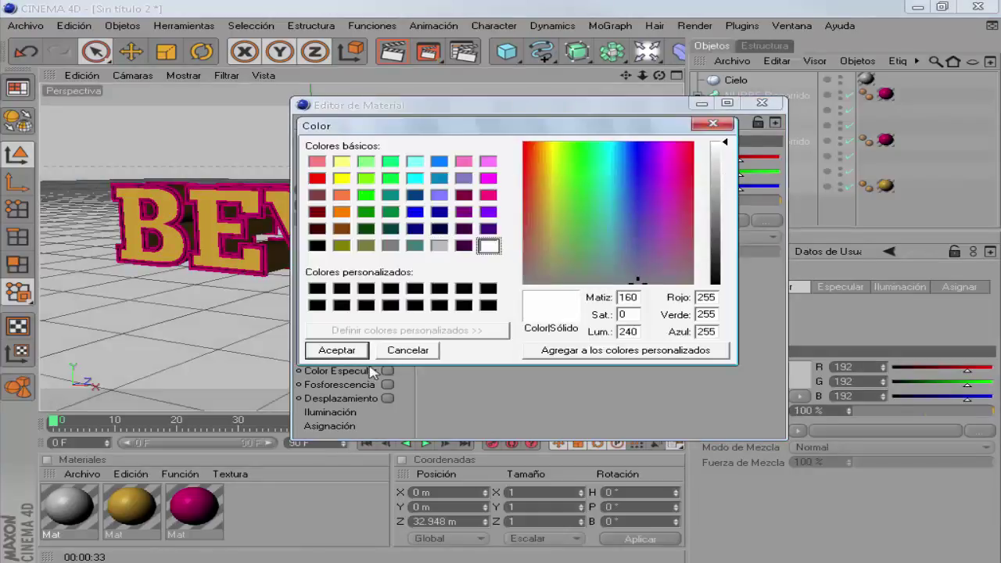
left_click(358, 353)
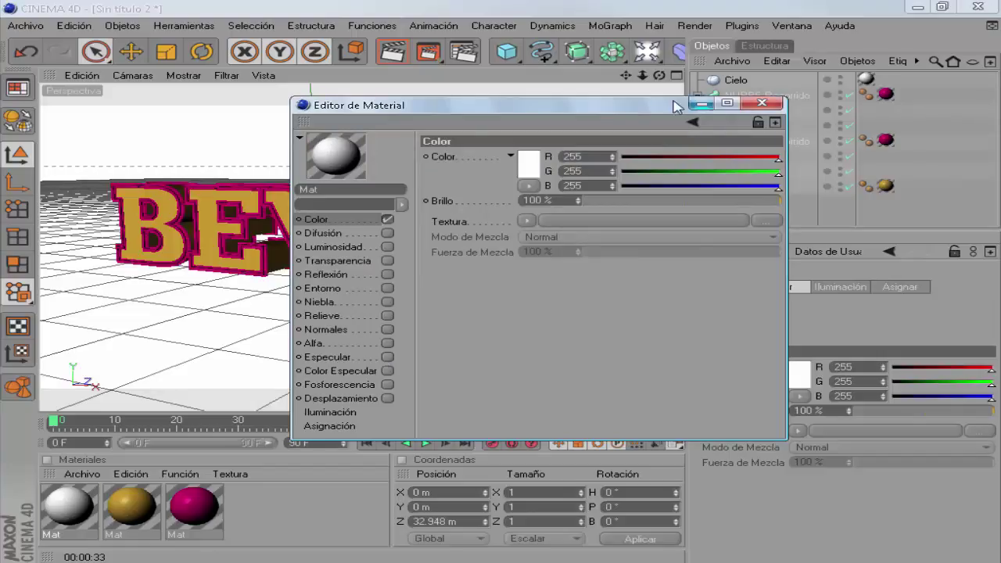
left_click(762, 102)
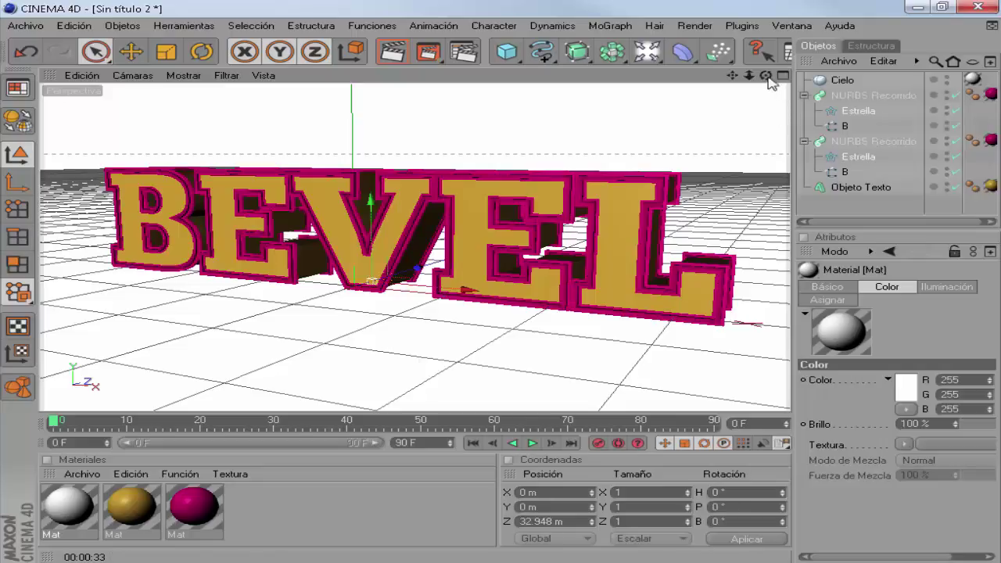
Step: Orbit slightly and render the gold-and-magenta BEVEL text against the white sky
left_click_drag(765, 75, 750, 79)
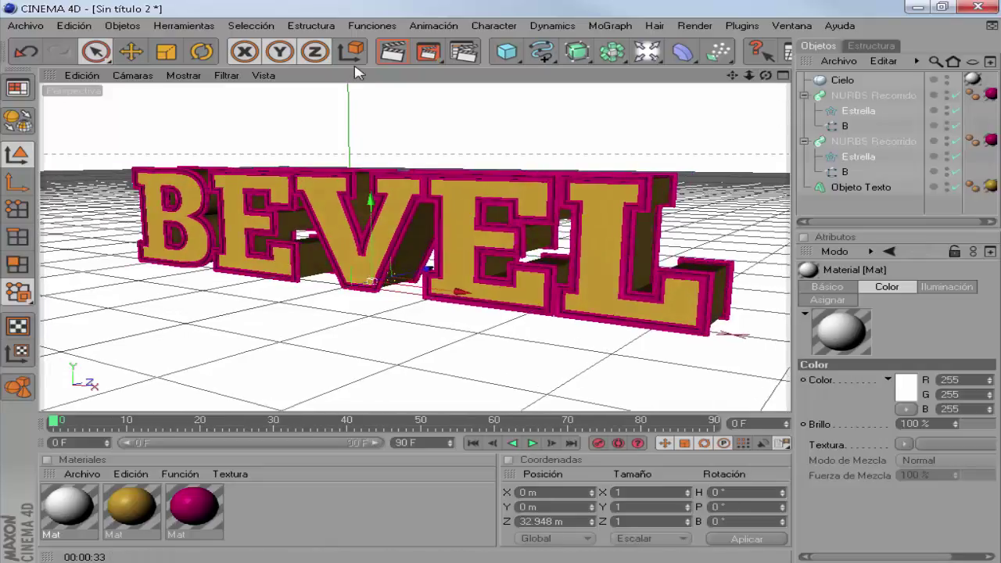
left_click(393, 57)
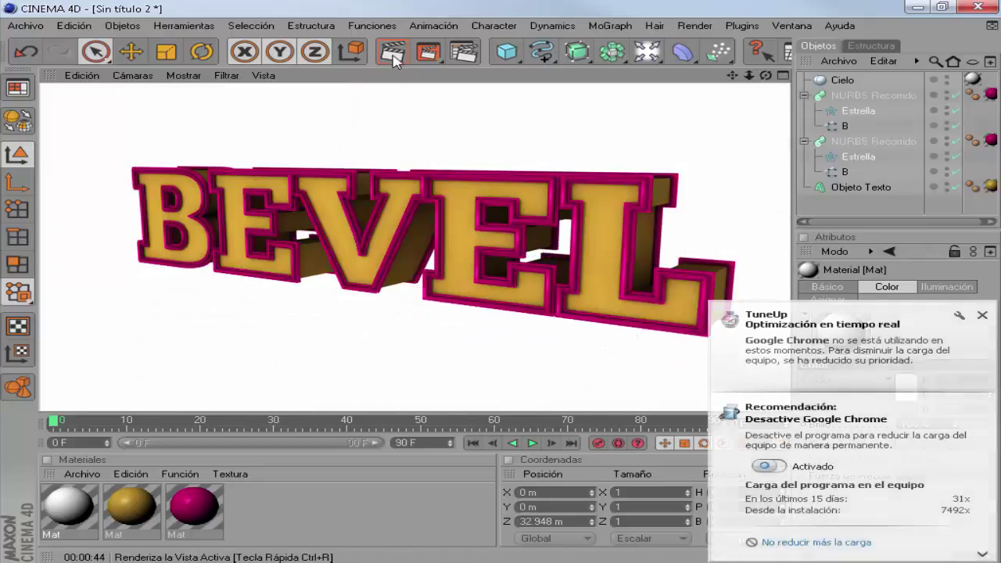